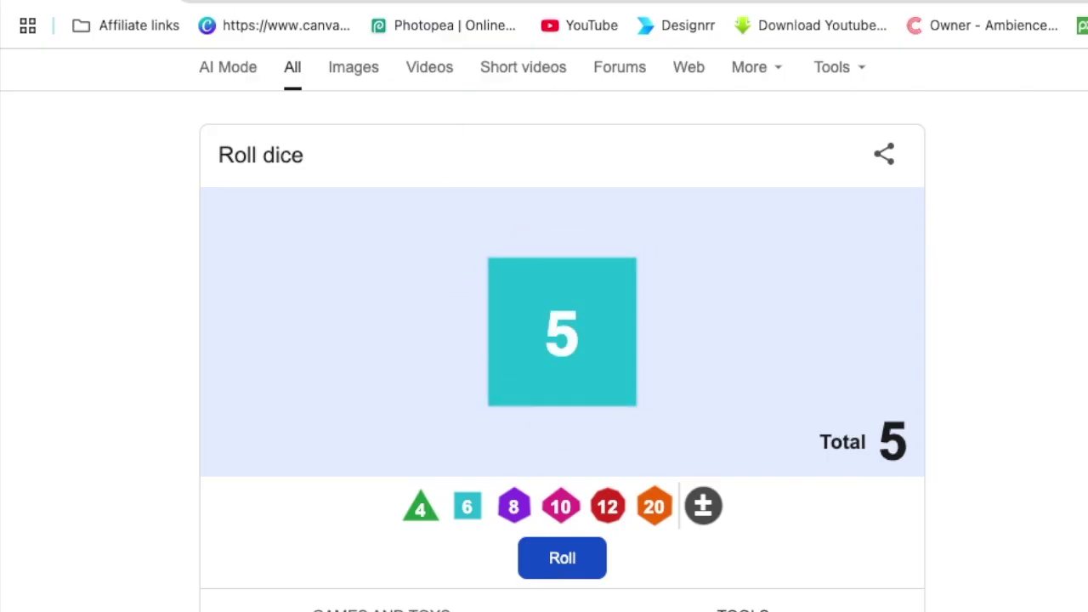
click(409, 2)
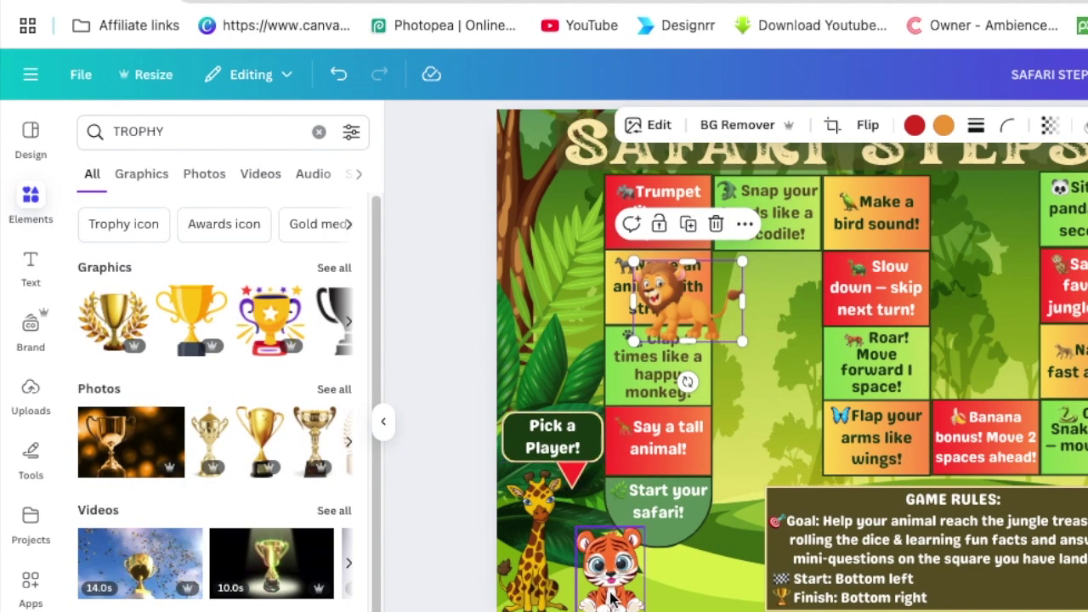
click(606, 548)
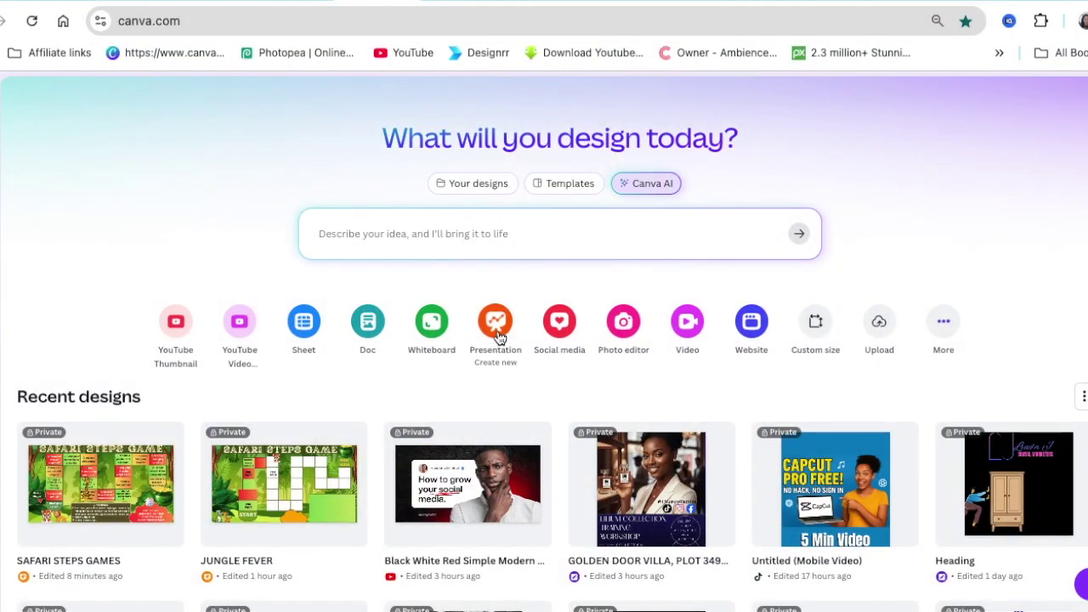
Step: Create a new presentation design and name it SAFARI STEPS GAMES
click(495, 323)
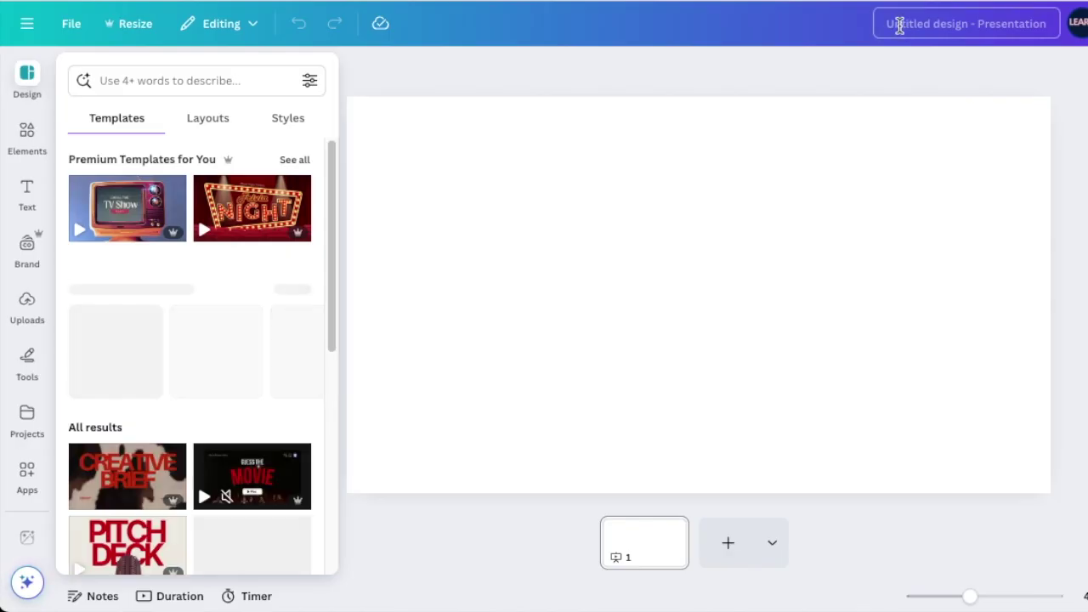
text(SAFARI)
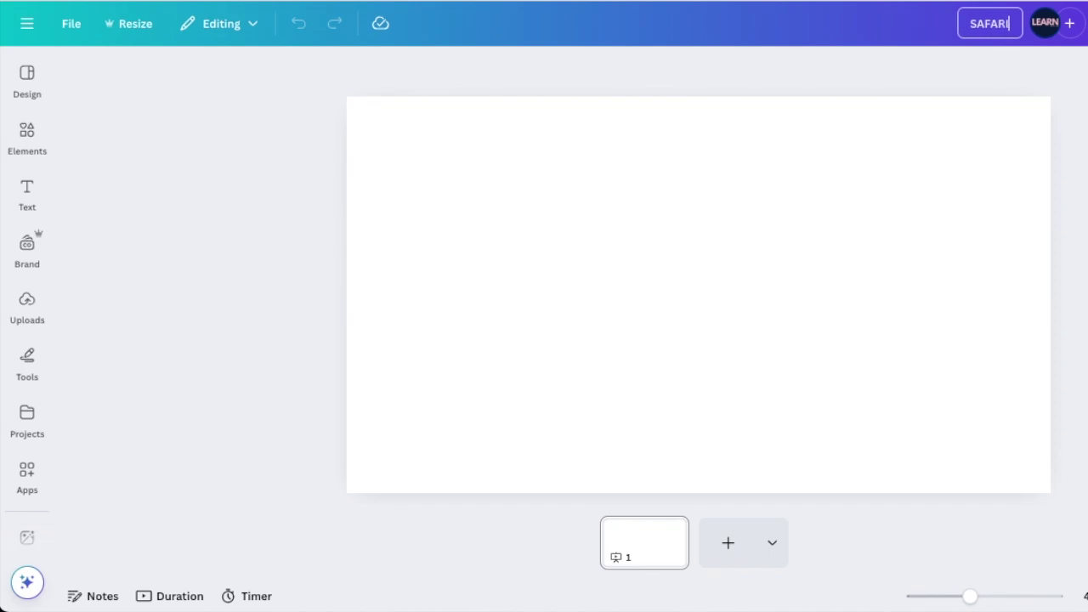
text( STE)
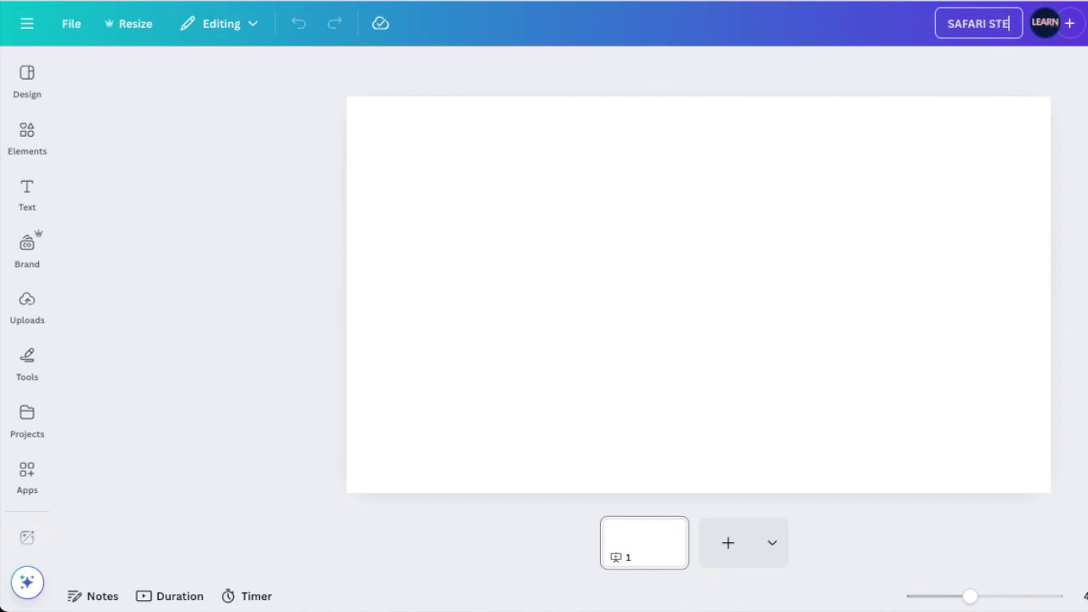
text(PS GAME)
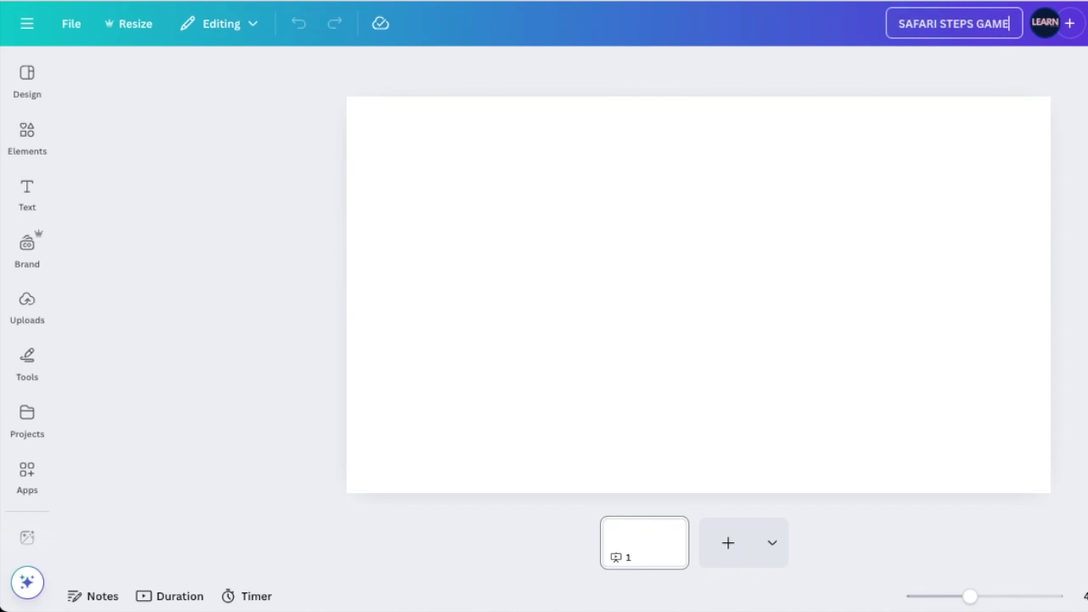
text(S)
key(Return)
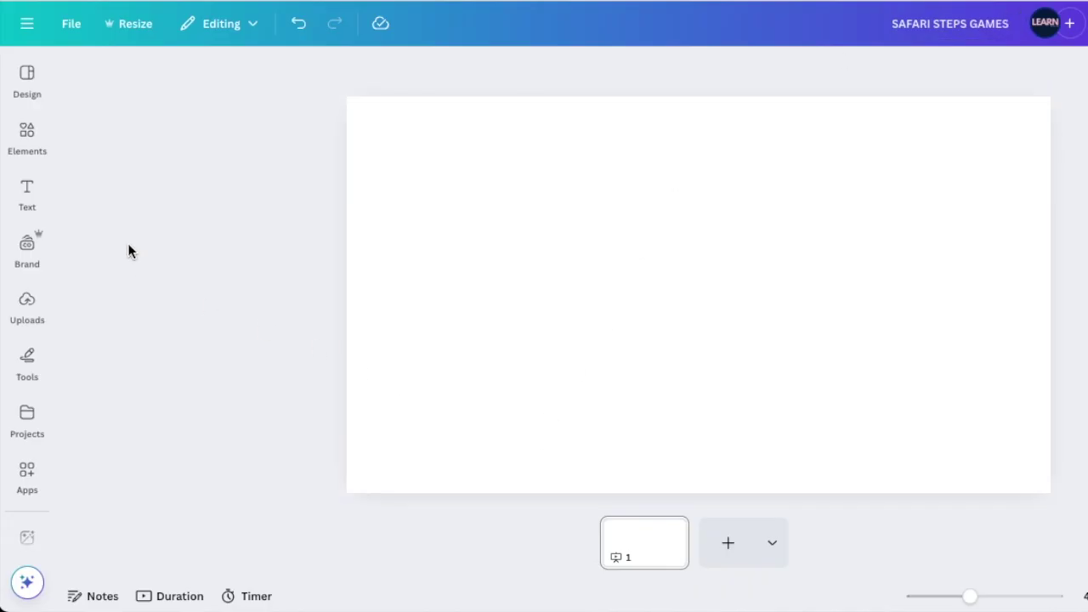
Step: Search the elements for JUNGLE and add the green jungle landscape graphic to the page
click(27, 134)
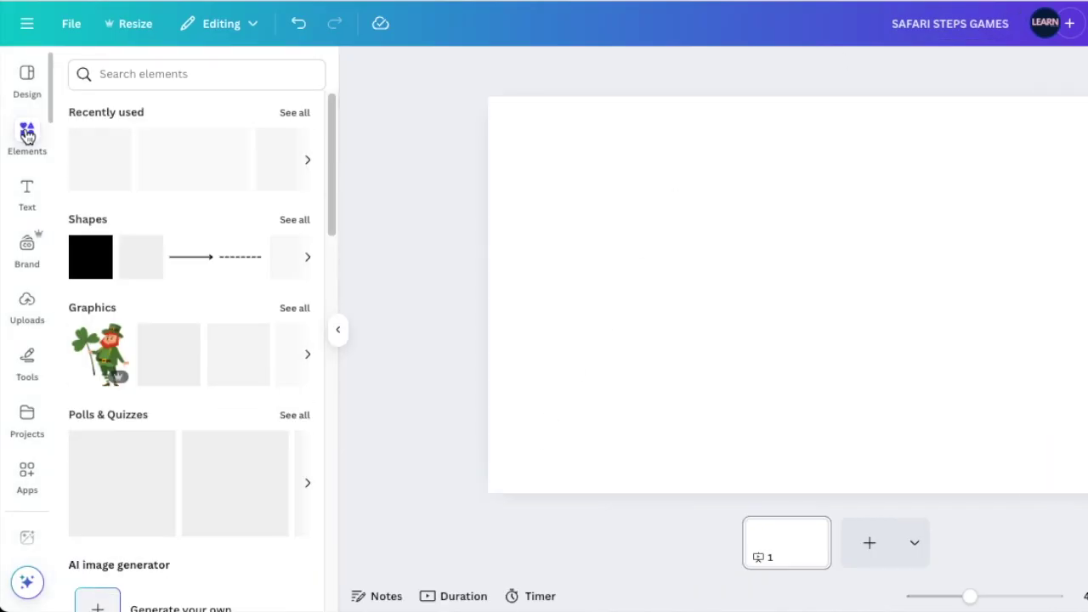
click(114, 74)
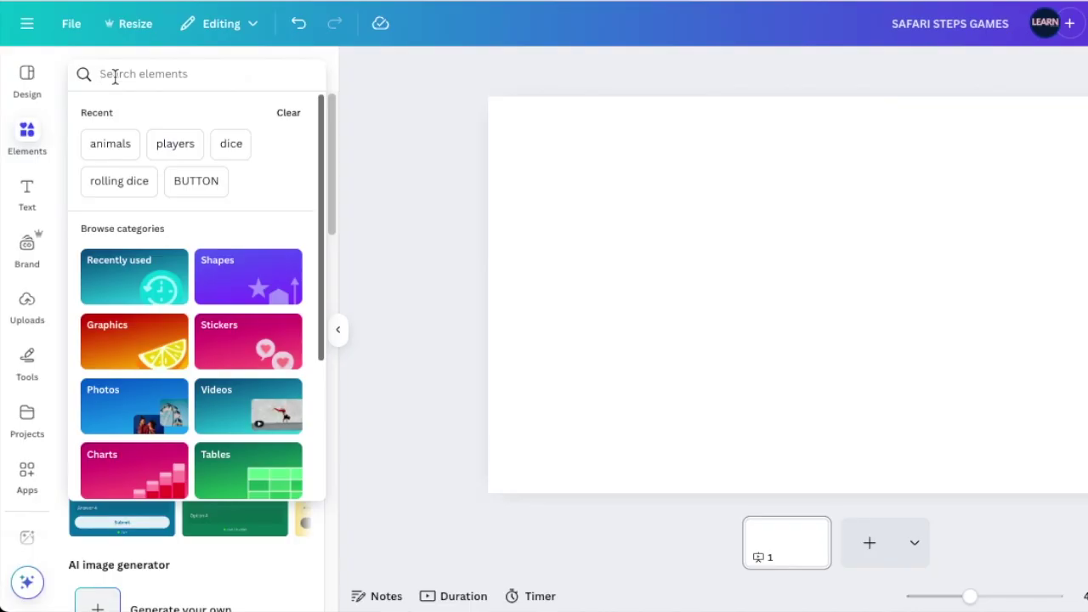
text(JUNGLE)
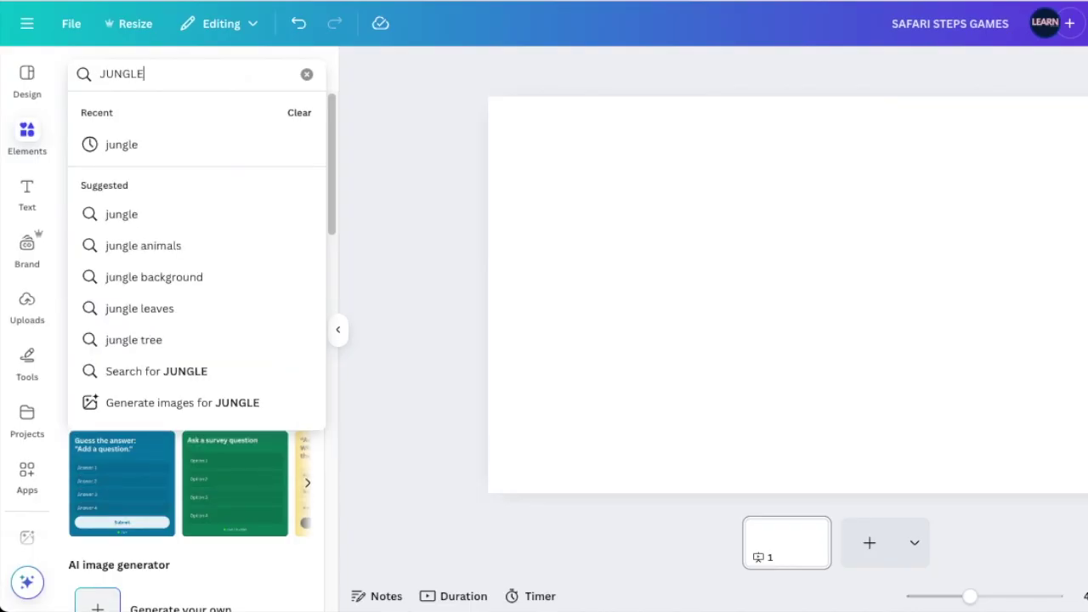
key(Return)
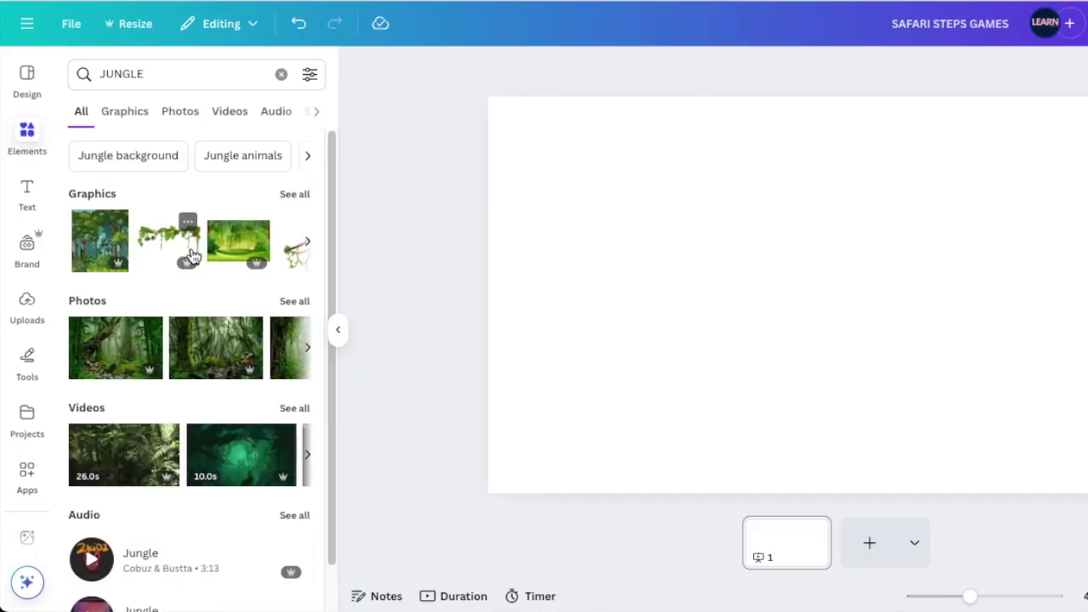
click(258, 223)
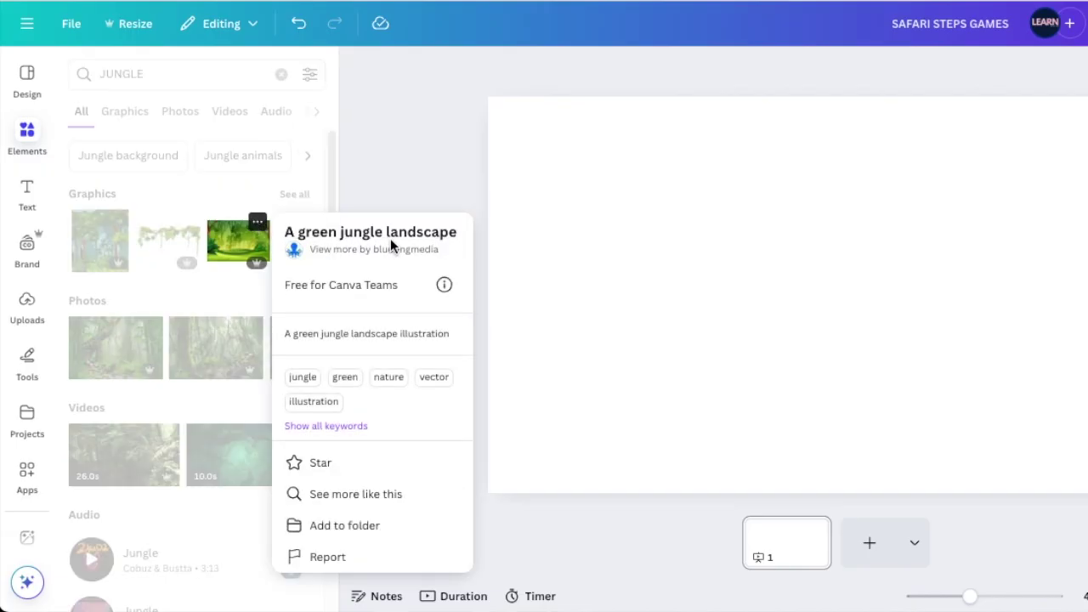
click(225, 238)
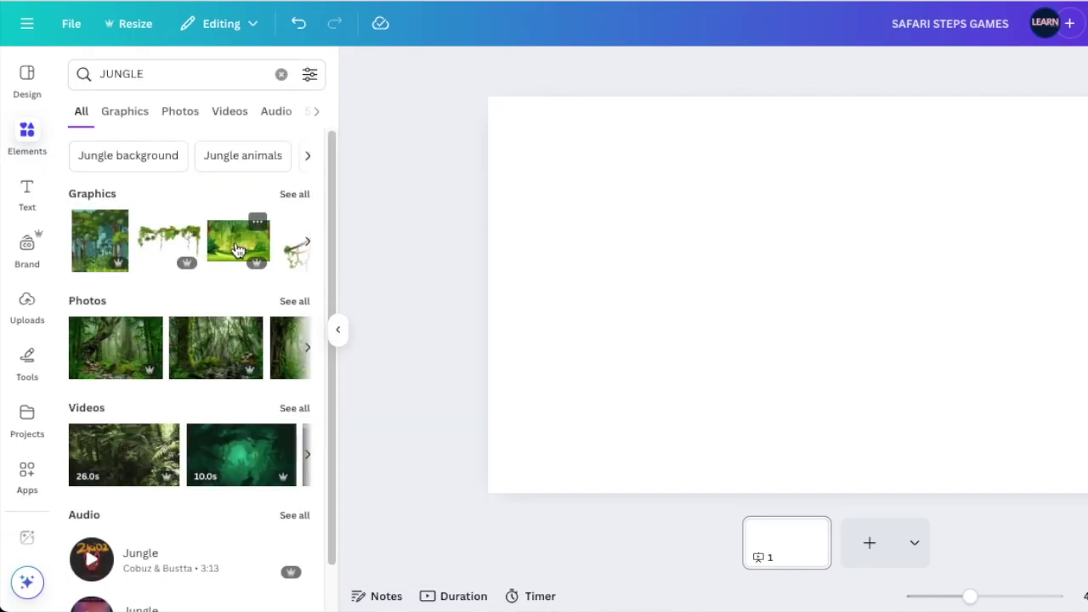
click(237, 249)
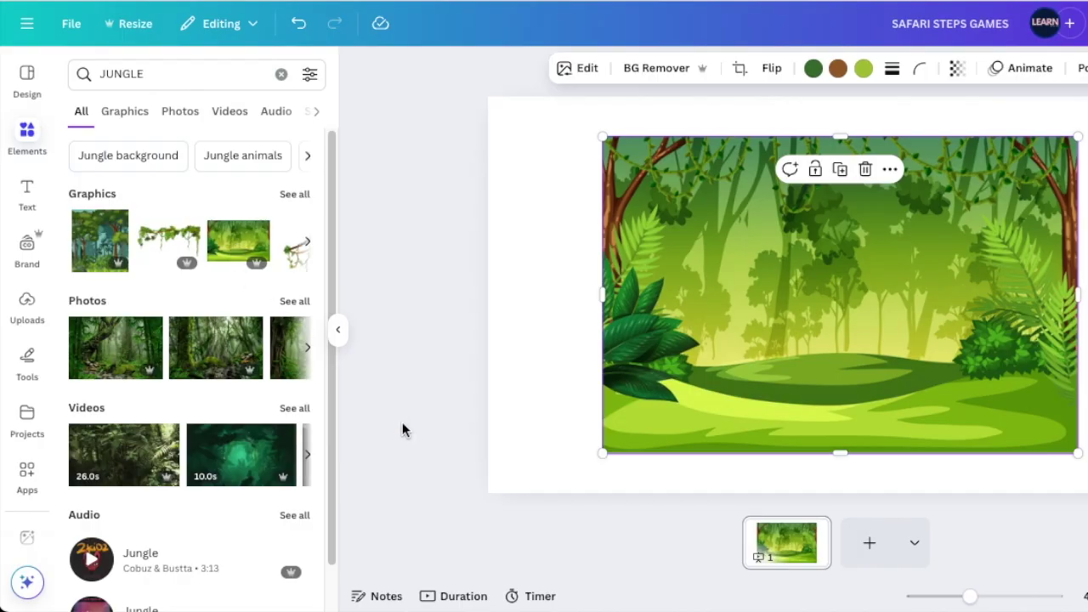
Step: Set the green jungle landscape image as the page background
right_click(697, 325)
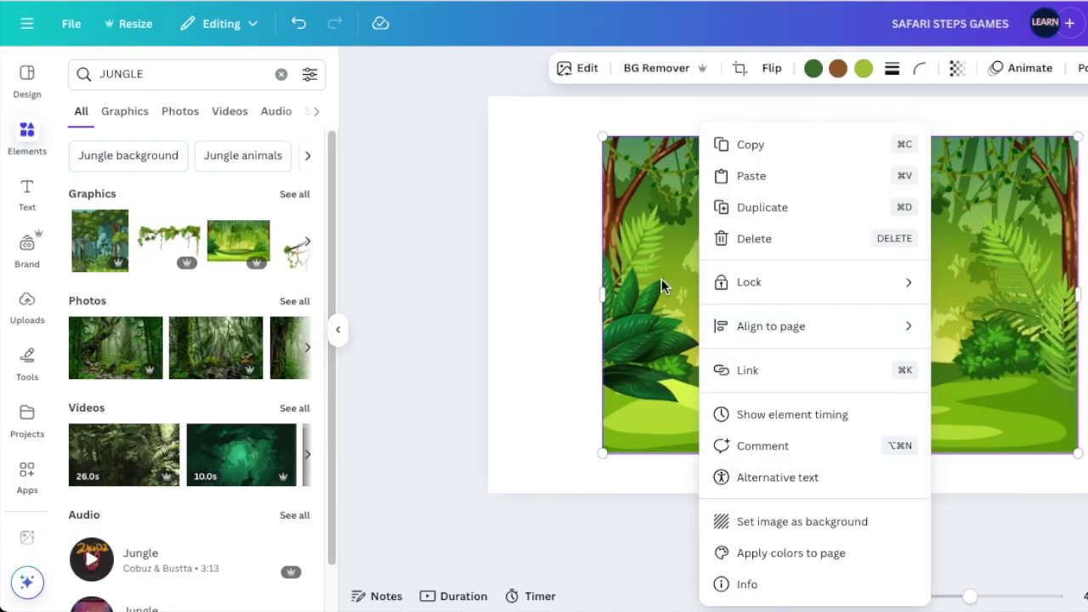
click(661, 277)
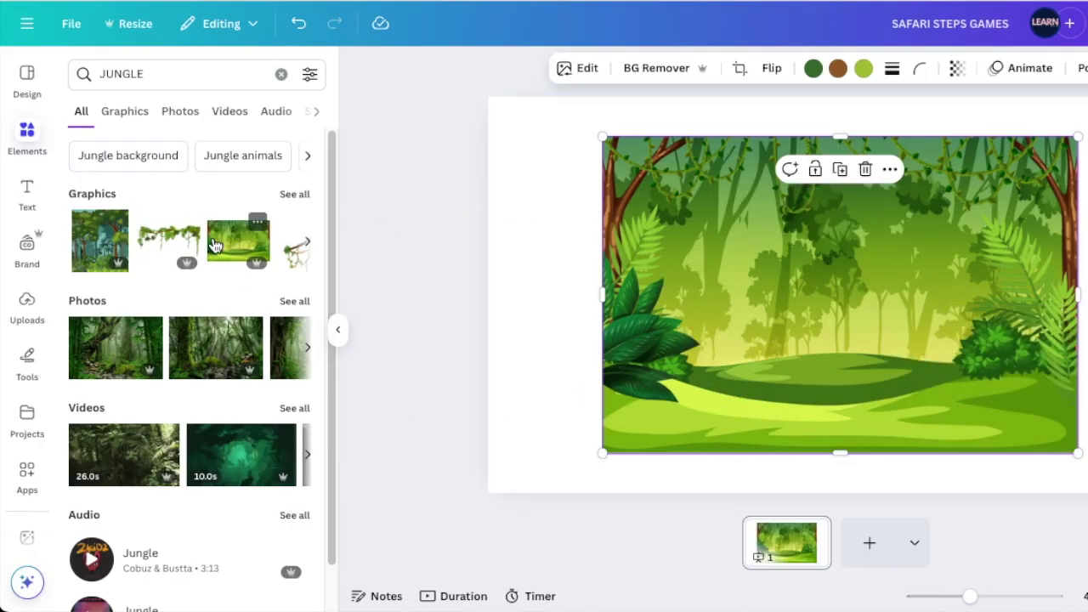
right_click(716, 331)
click(810, 522)
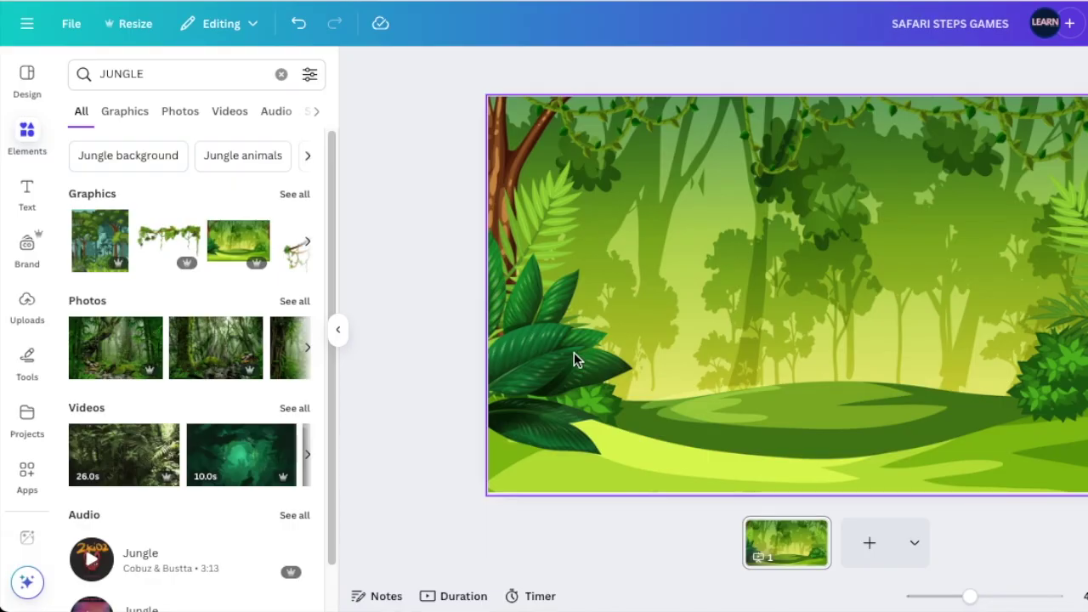
Step: Add a text box enlarged to about font size 107 and set its font to Rundeck Texture
key(t)
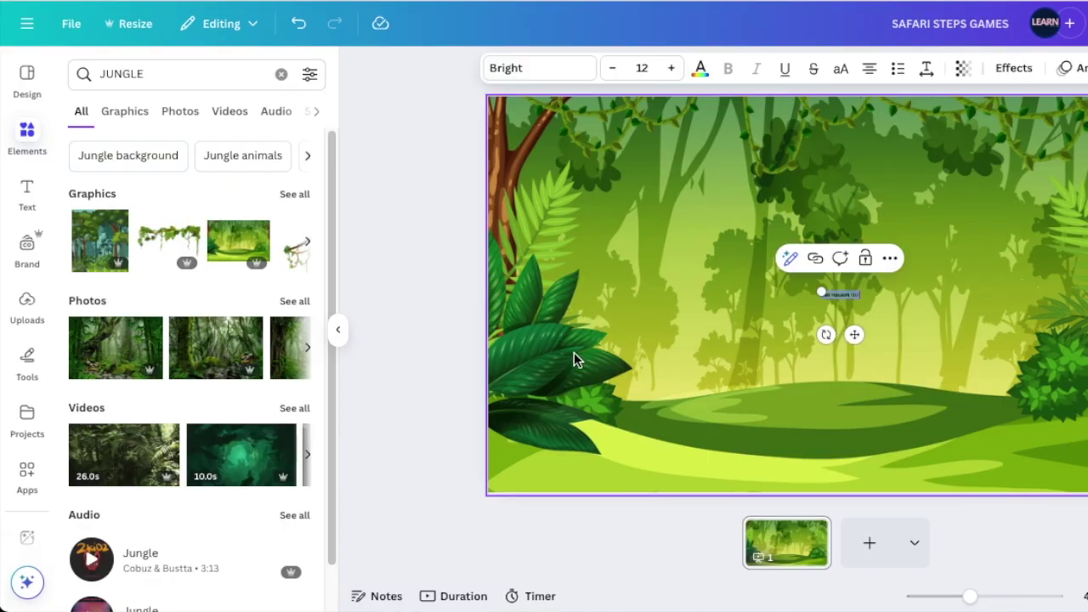
drag(820, 295, 520, 292)
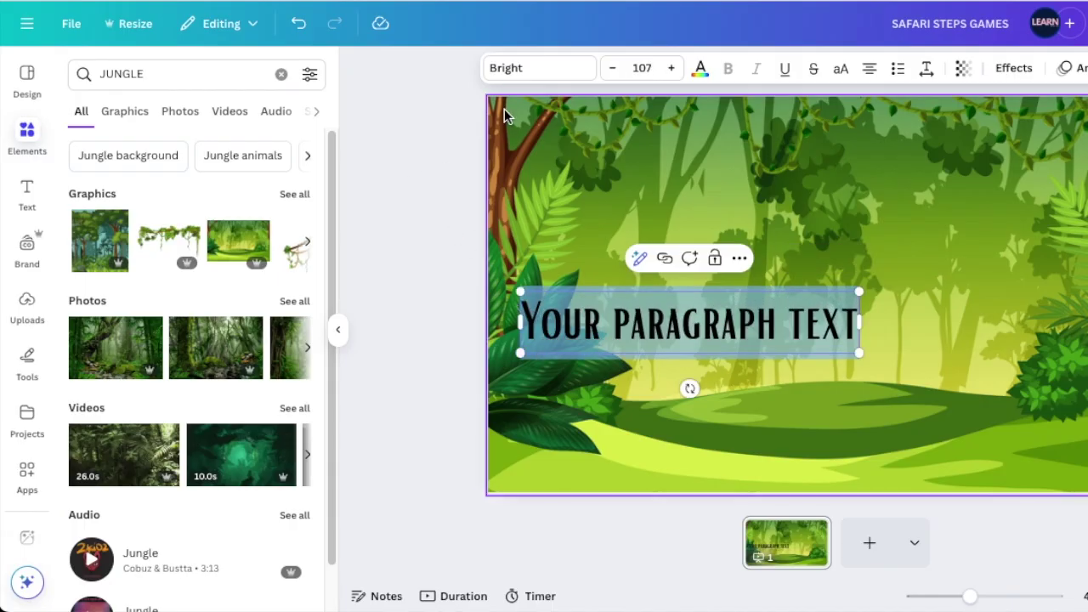
click(515, 75)
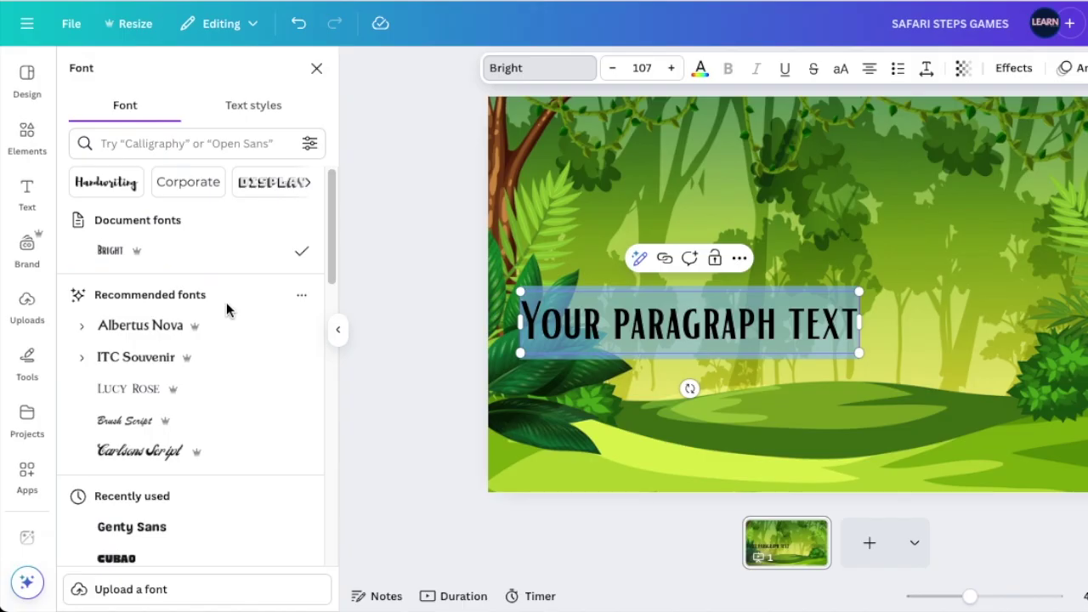
click(141, 142)
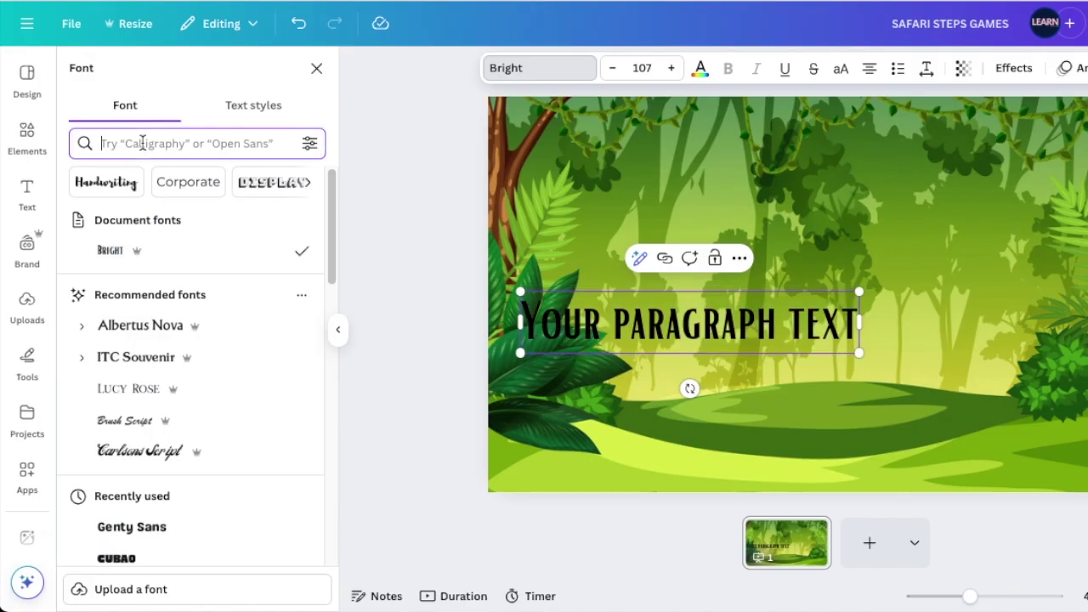
text(RUNDECK TEX)
click(169, 364)
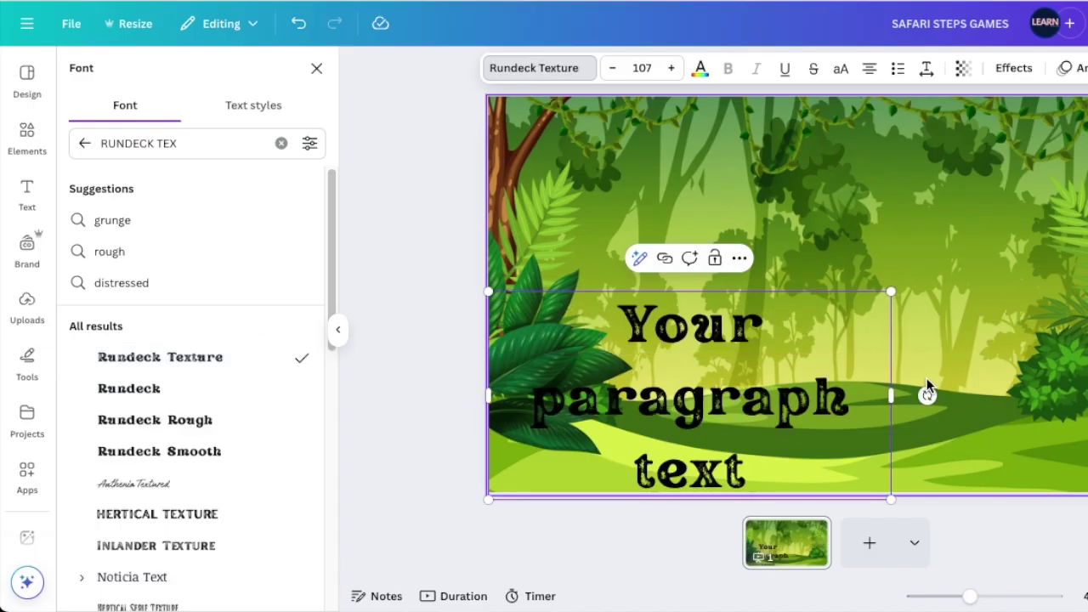
Step: Widen the text box to fit one line and replace its text with the title SAFARI STEPS GAME along the page's upper edge
drag(891, 395, 1084, 396)
key(ctrl+a)
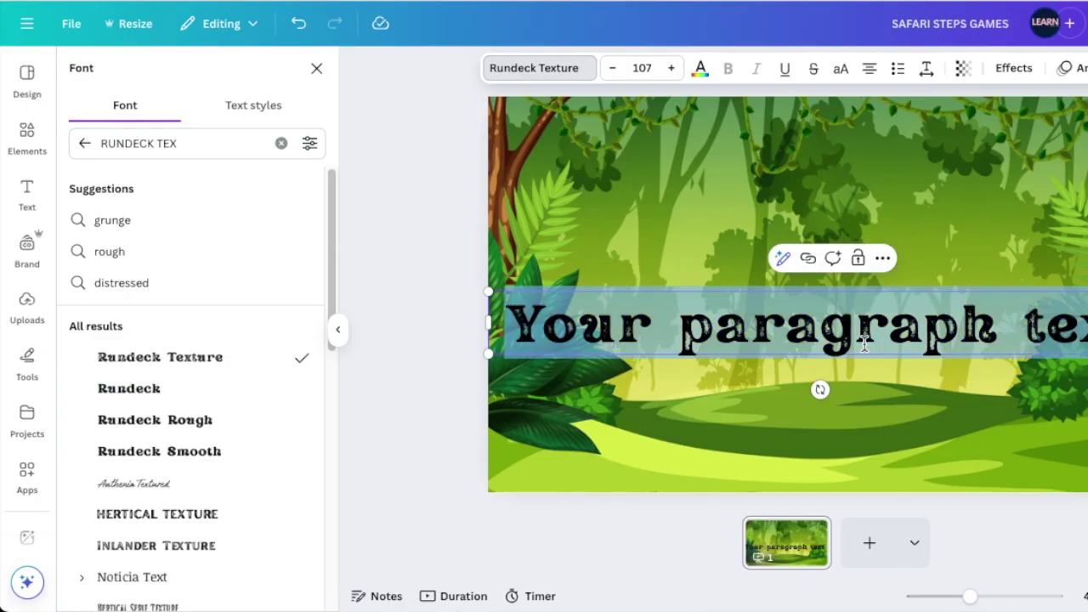
text(SAFU)
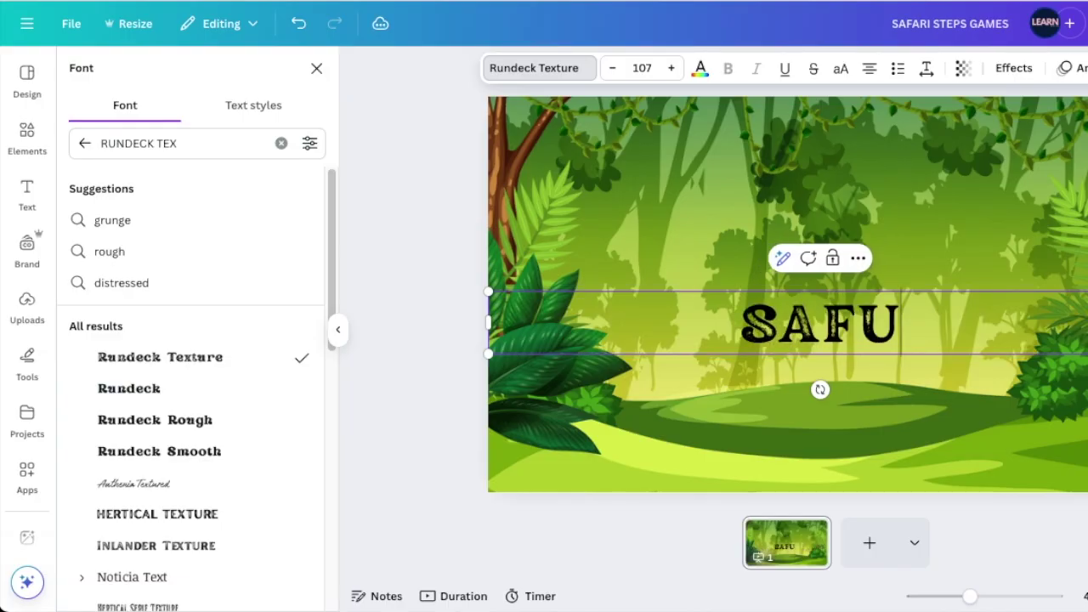
key(BackSpace)
text(ARI STEPS GAM)
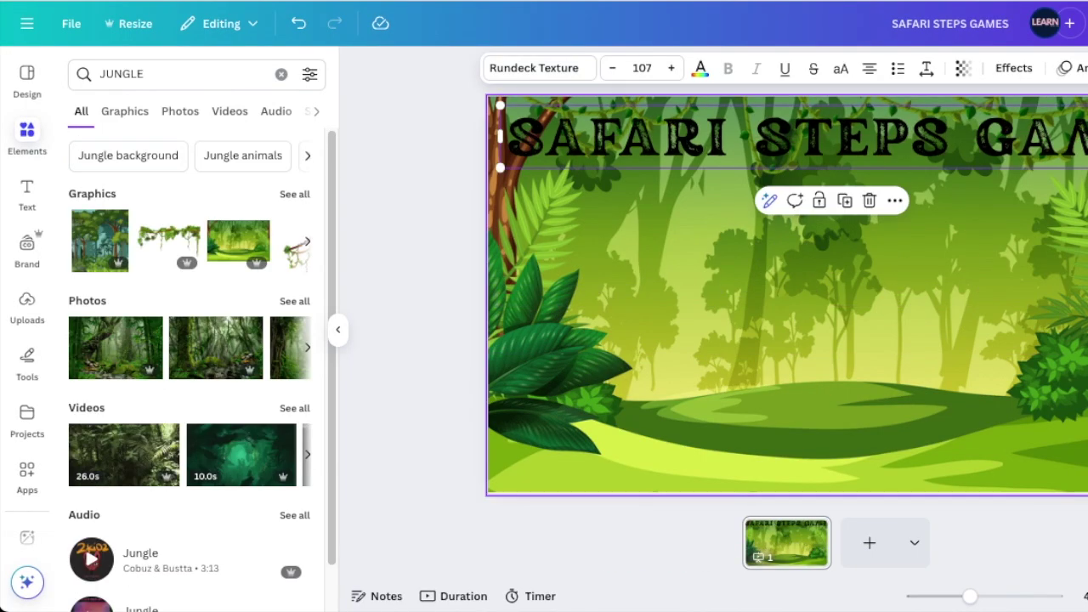
Step: Reduce the title to about font size 98.8 and recolor it pale yellow, #FFE9AF
click(700, 68)
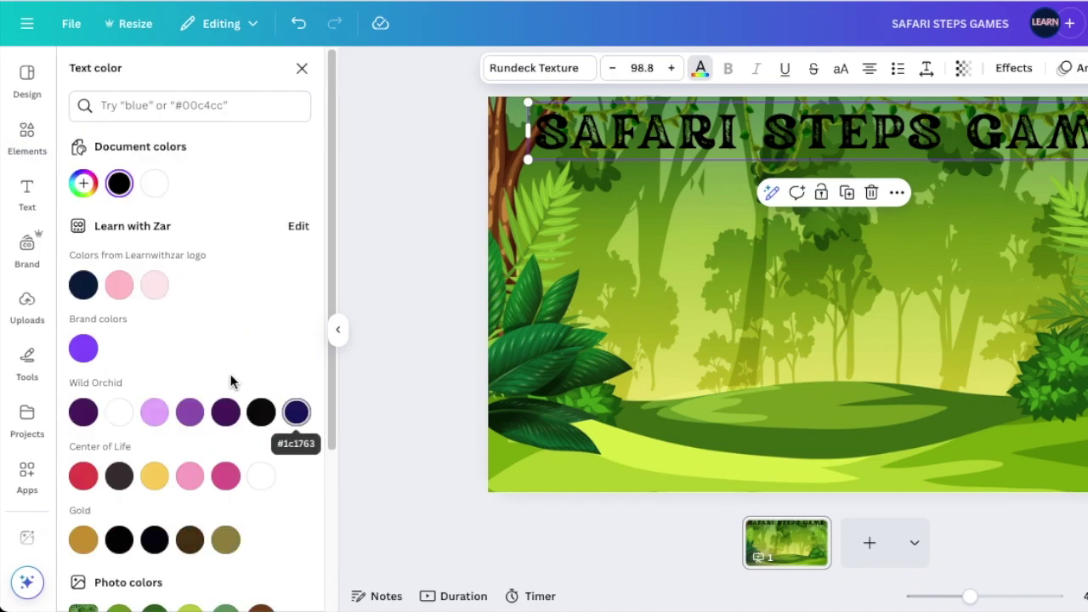
scroll(245, 375, down, 3)
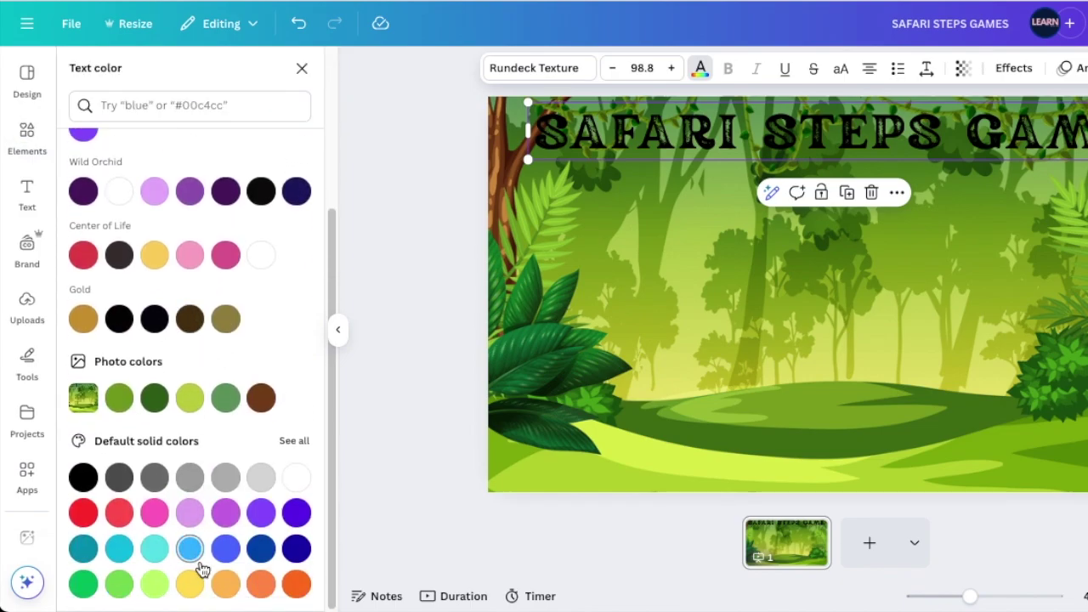
click(155, 256)
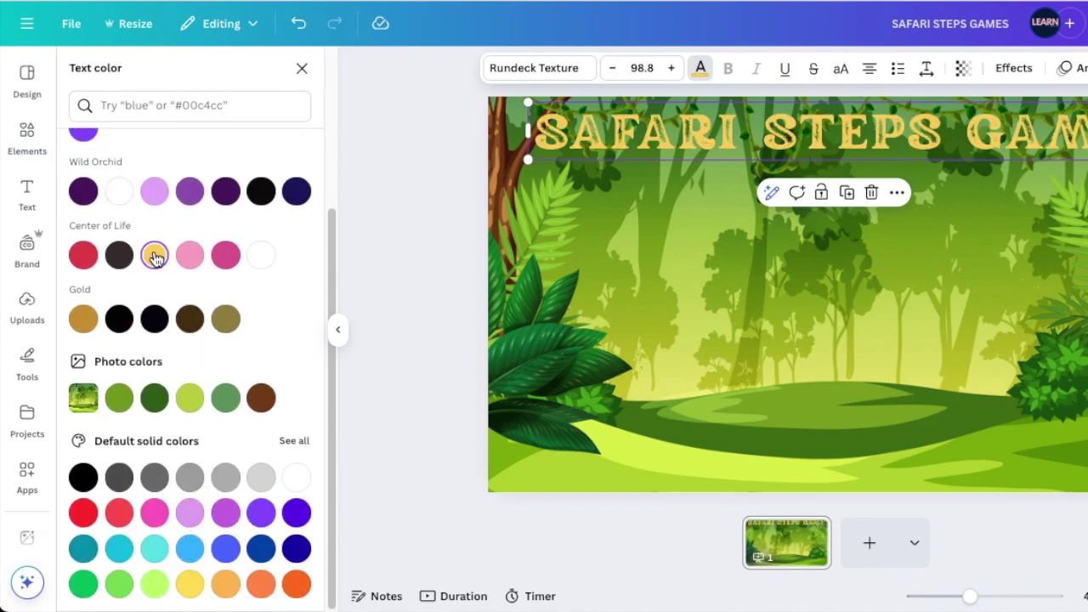
click(155, 256)
drag(209, 223, 152, 220)
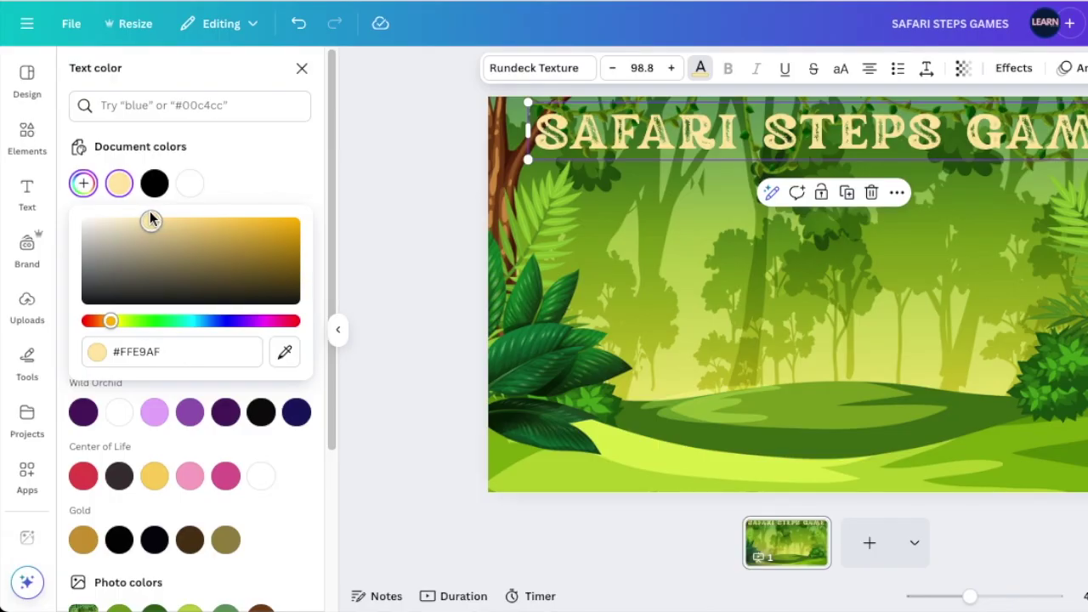
Step: Add a dark brown rectangle stretched into a banner behind the title, and move both up to the page's upper edge
click(678, 278)
double_click(678, 277)
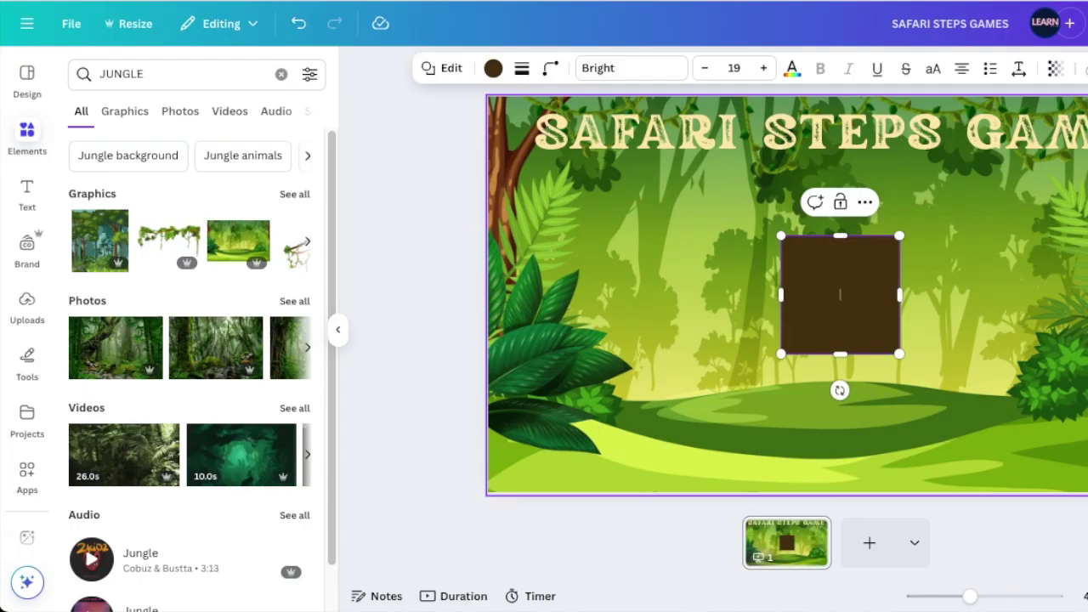
drag(840, 354, 825, 279)
drag(855, 316, 607, 195)
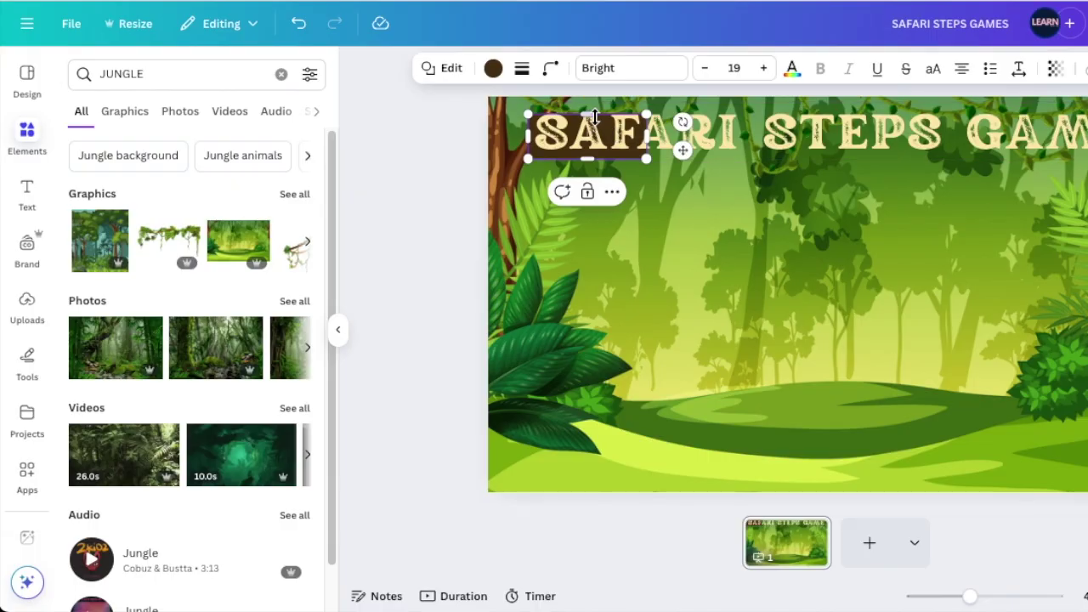
drag(590, 112, 590, 108)
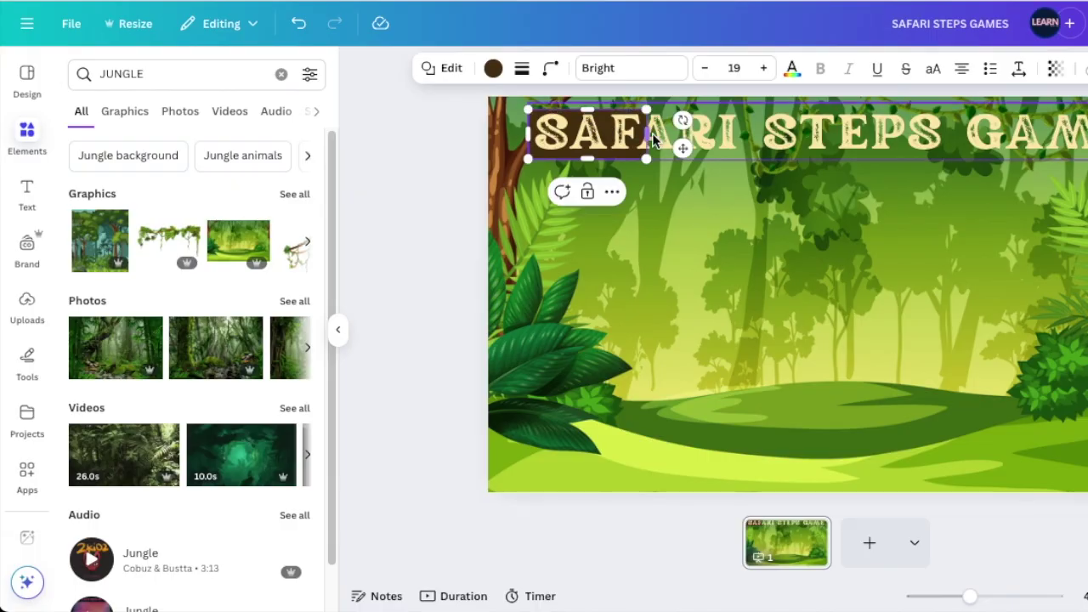
drag(648, 135, 1087, 135)
drag(626, 213, 646, 129)
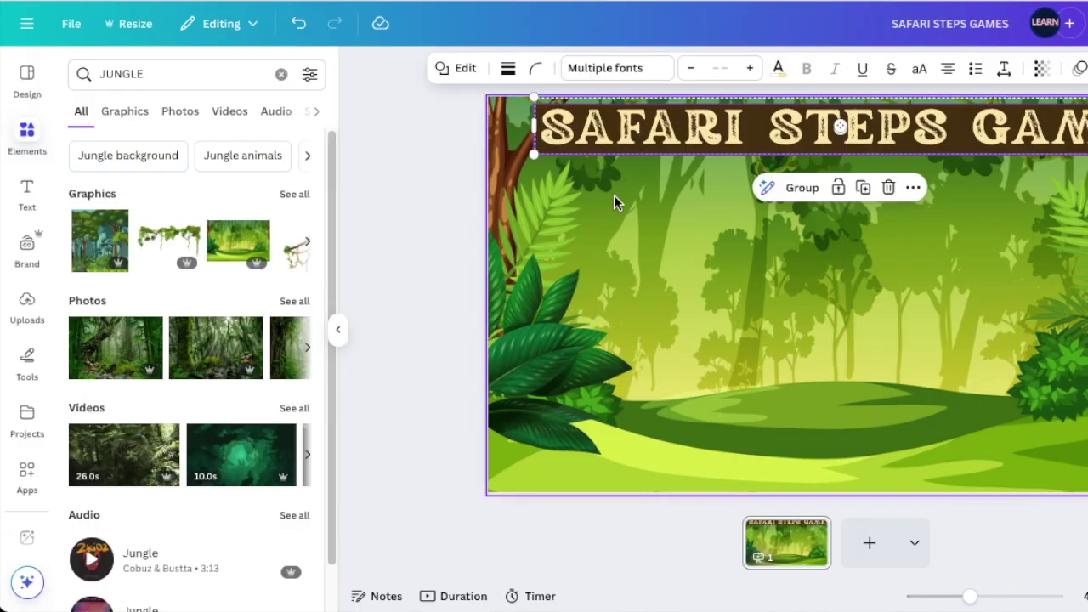
Step: Show the page's layer list and select the dark brown banner rectangle beneath the title
click(614, 194)
click(536, 148)
click(554, 162)
click(549, 153)
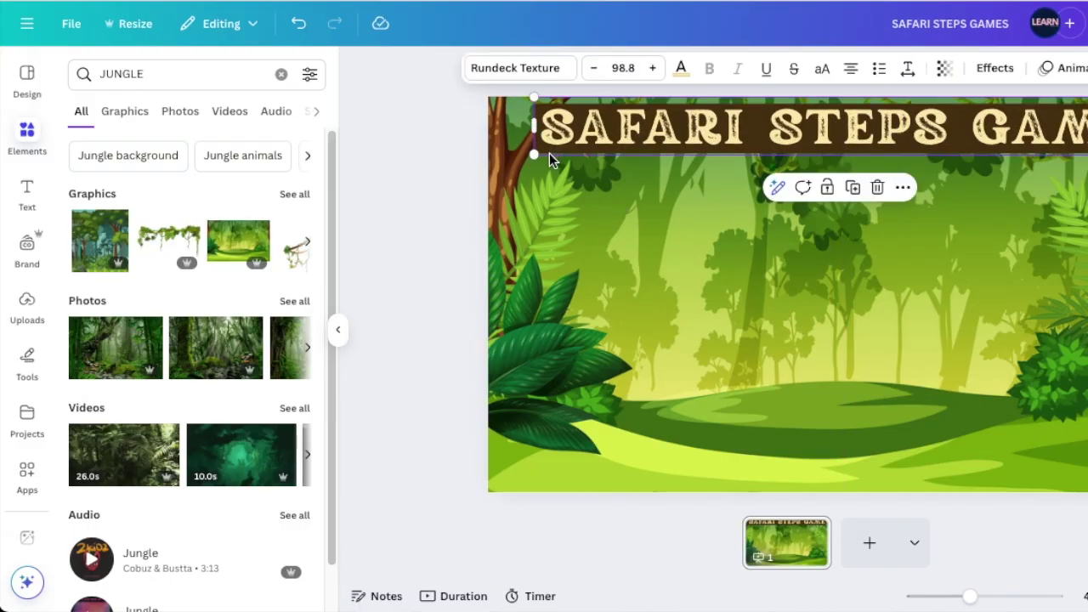
click(1087, 68)
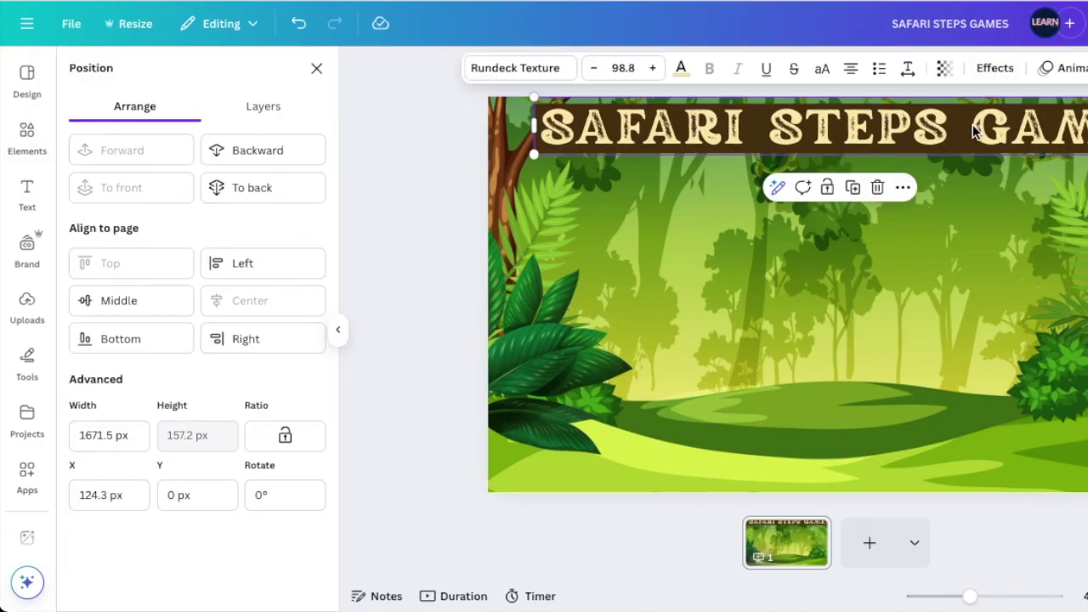
click(270, 109)
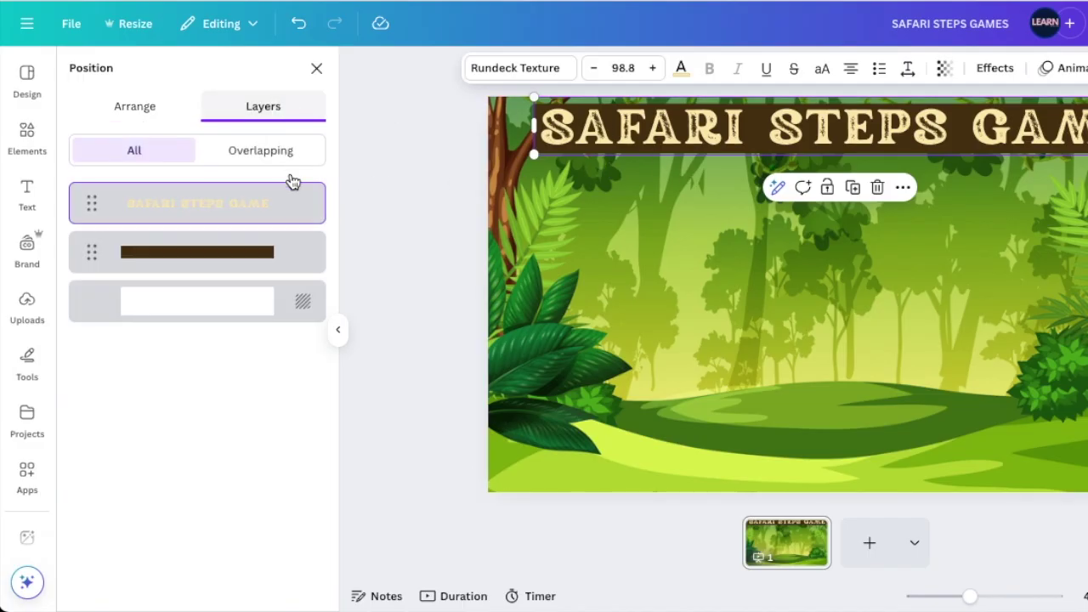
click(260, 253)
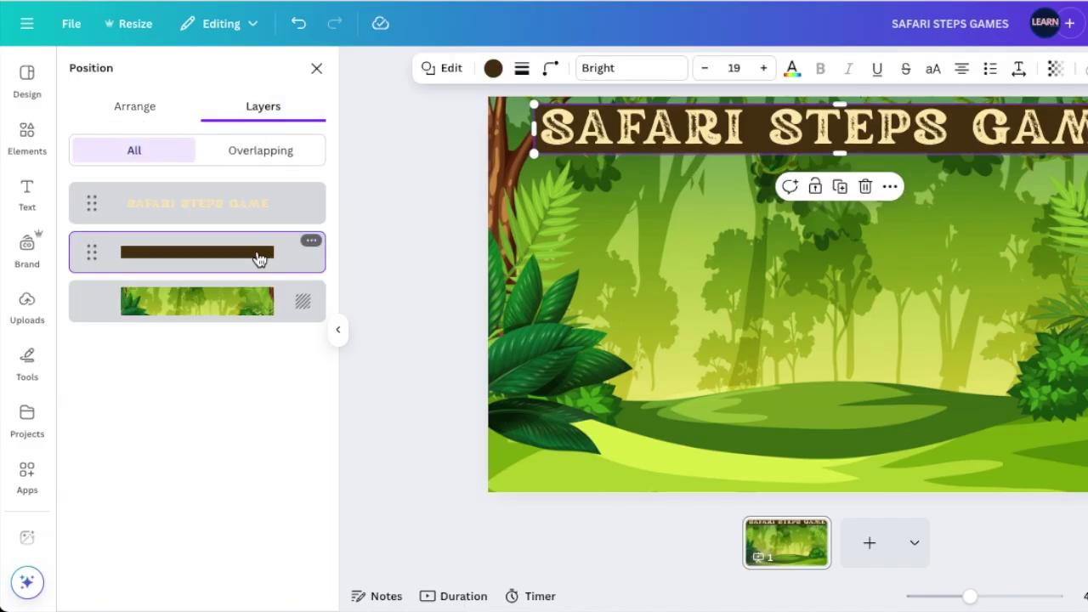
Step: Recolor the banner rectangle behind the title to a dark olive, about #615627
click(493, 68)
scroll(201, 292, down, 5)
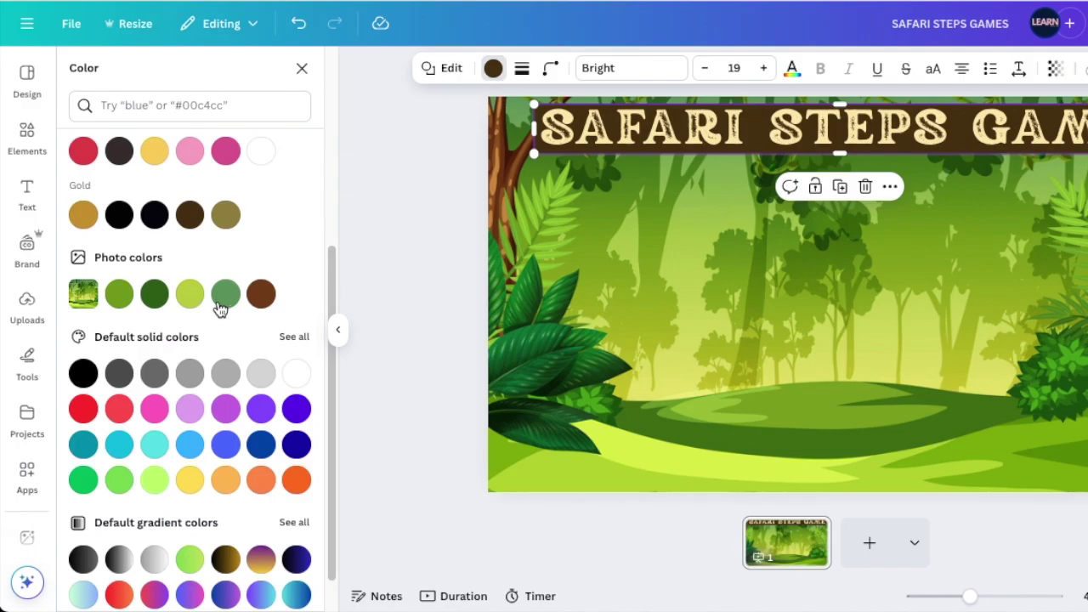
click(225, 295)
click(153, 297)
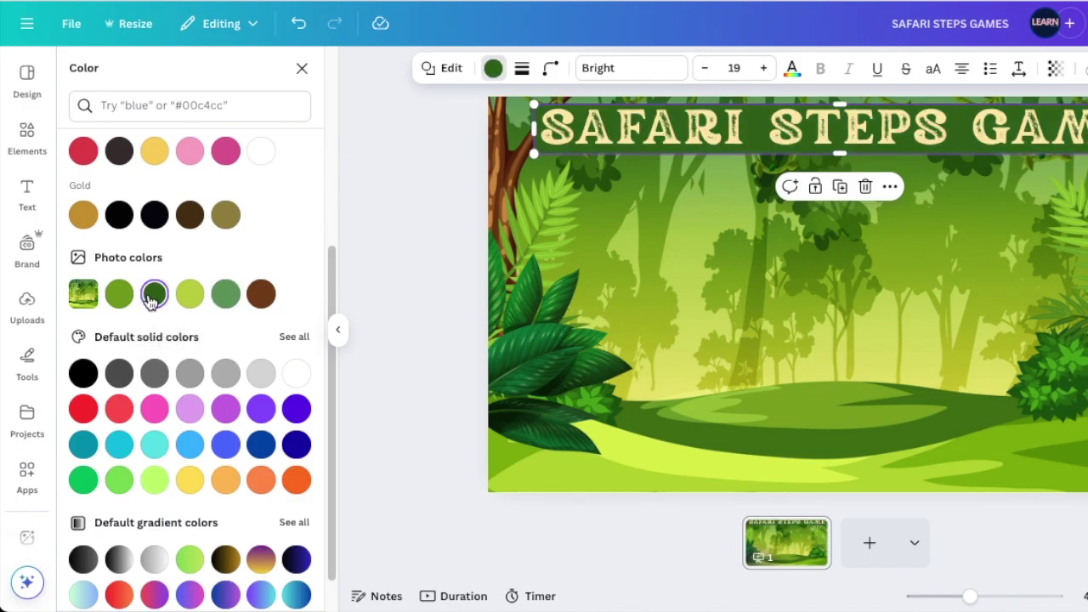
scroll(187, 255, down, 1)
click(226, 198)
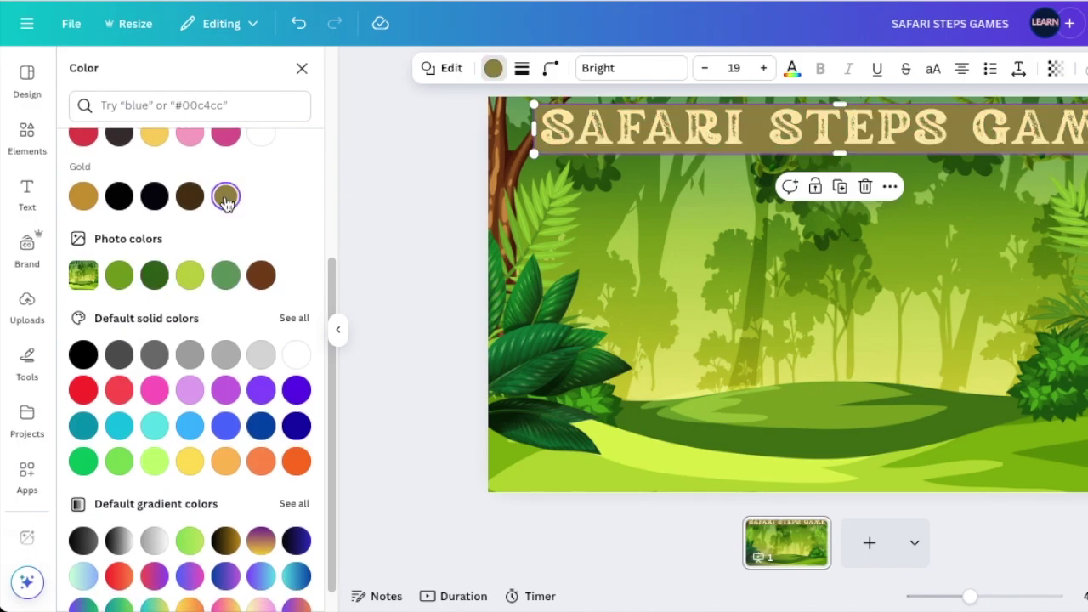
scroll(226, 200, up, 5)
click(83, 183)
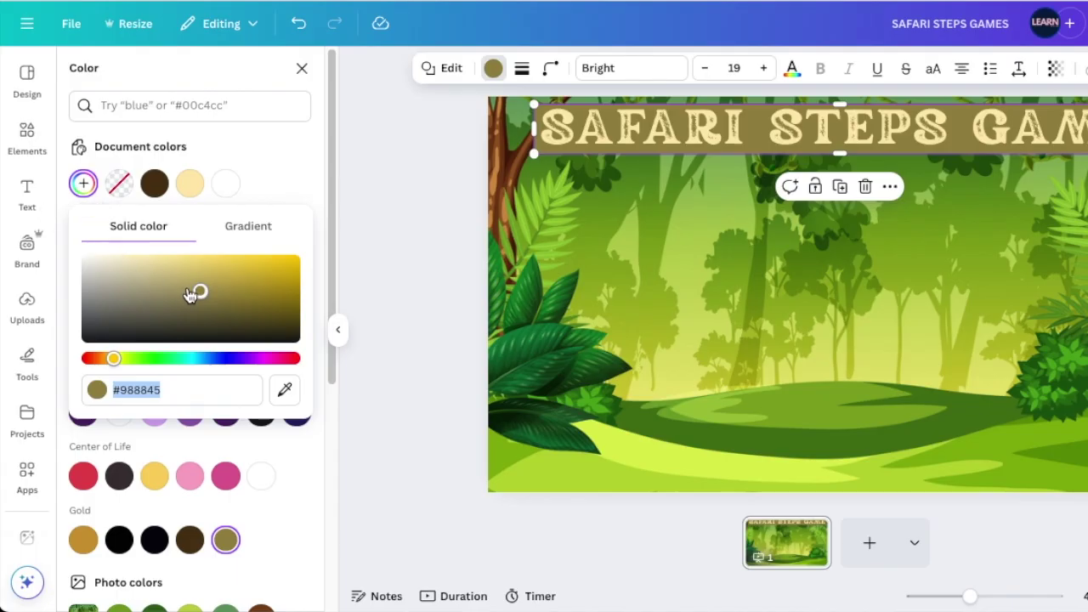
drag(200, 293, 211, 308)
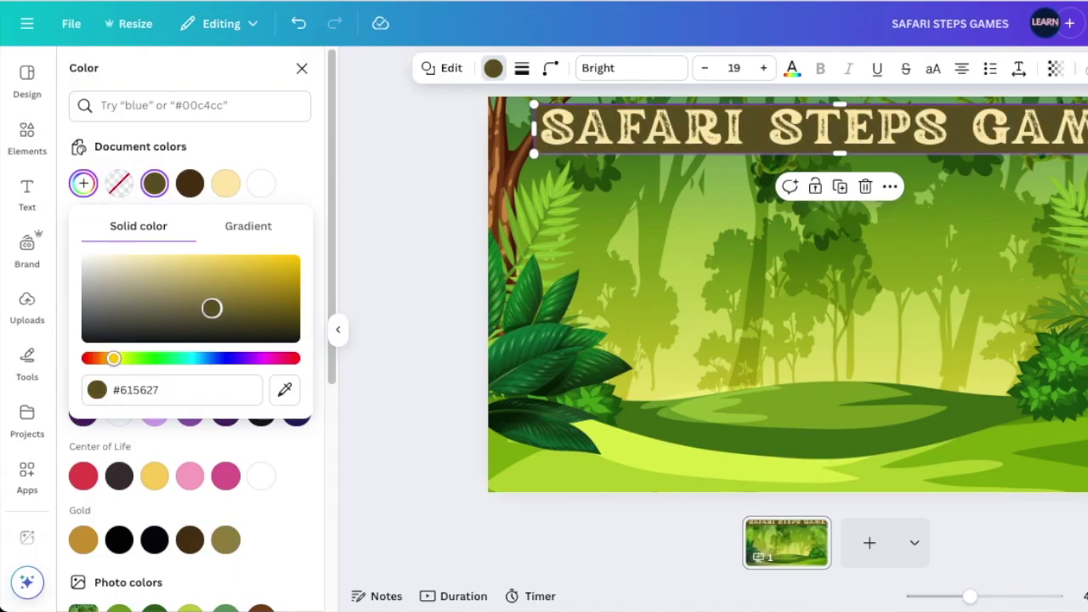
Step: Make the banner rectangle semi-transparent and shorten it slightly from its lower edge
click(1055, 70)
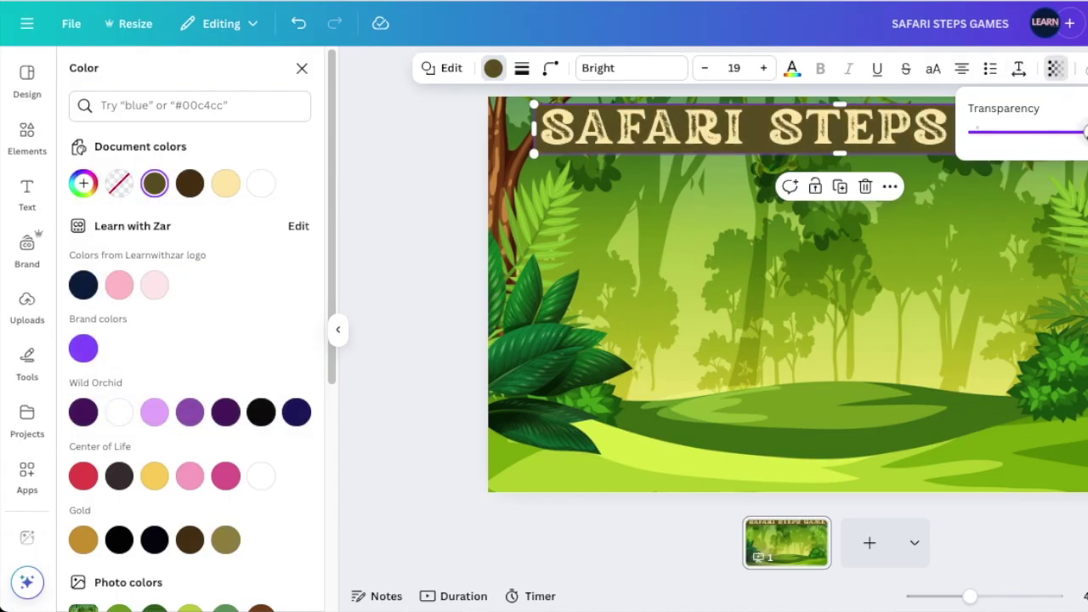
drag(1080, 138, 1058, 137)
drag(840, 154, 842, 147)
Step: Select the title text together with its banner rectangle and group them
click(660, 160)
click(683, 138)
click(799, 188)
click(680, 223)
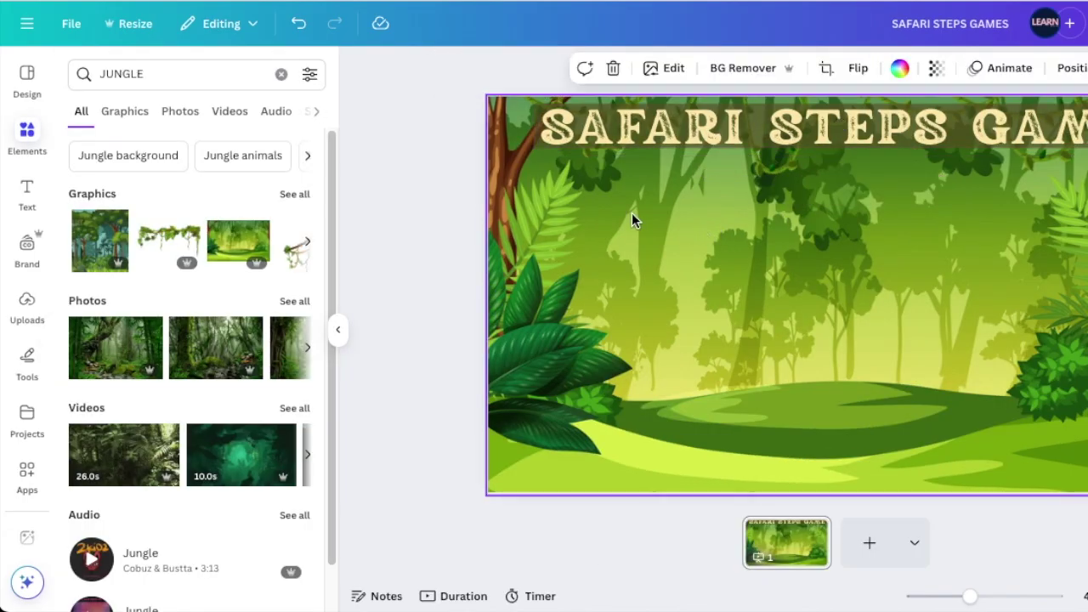
Step: Nudge the grouped title and banner up three times, closer to the page's upper edge
click(632, 134)
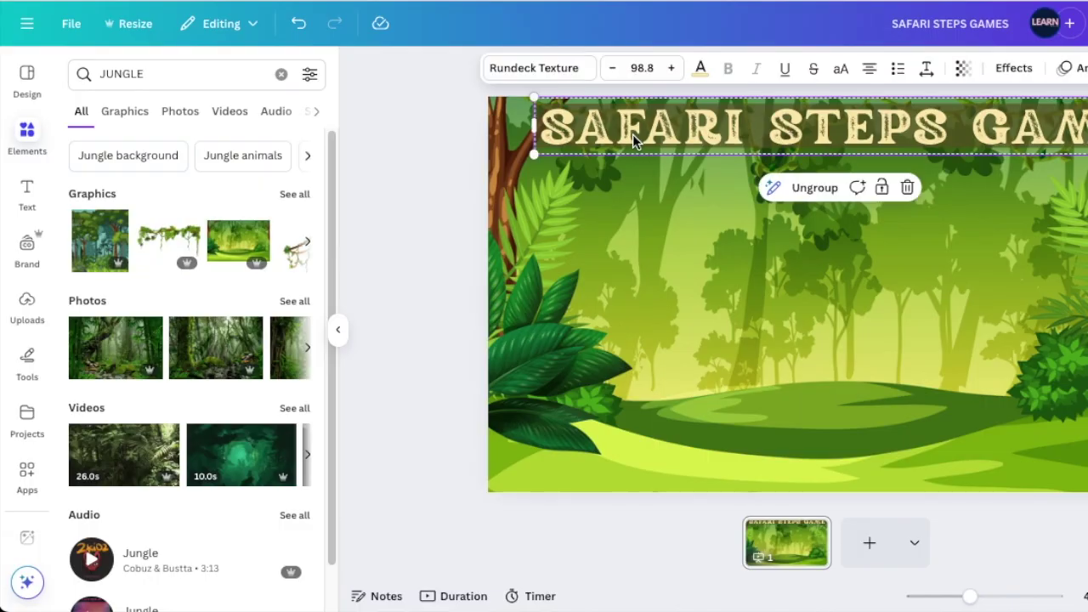
click(636, 167)
click(639, 136)
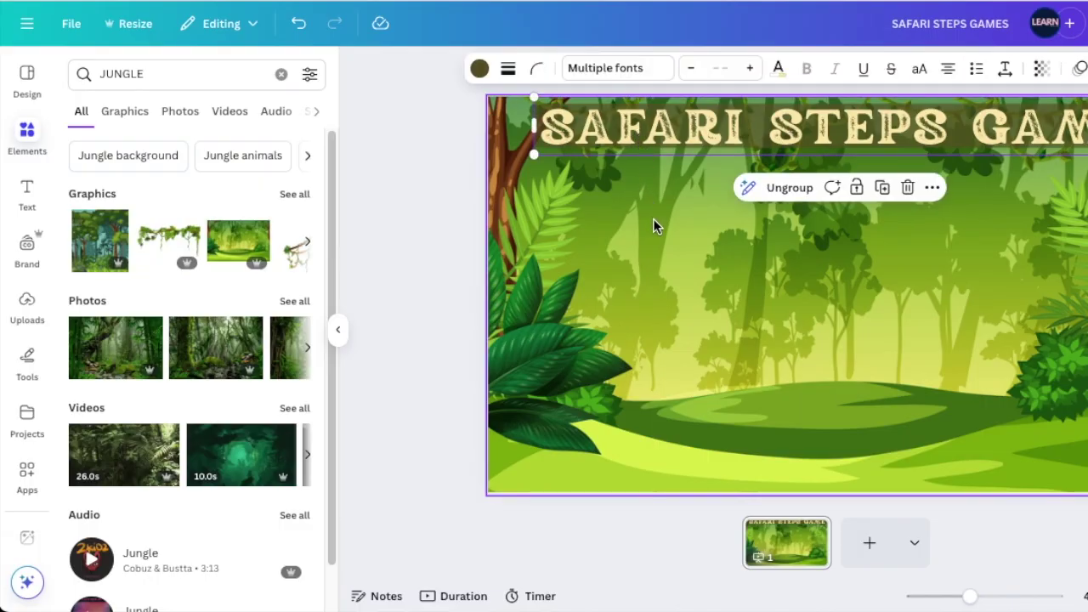
key(Up)
key(Up)
key(Up)
key(Up)
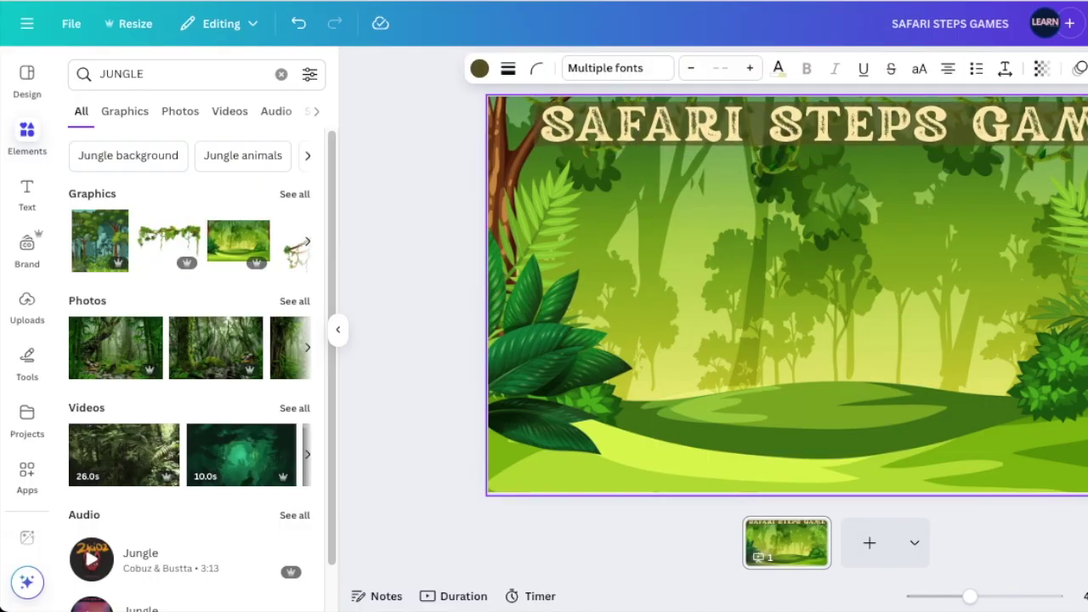
click(623, 320)
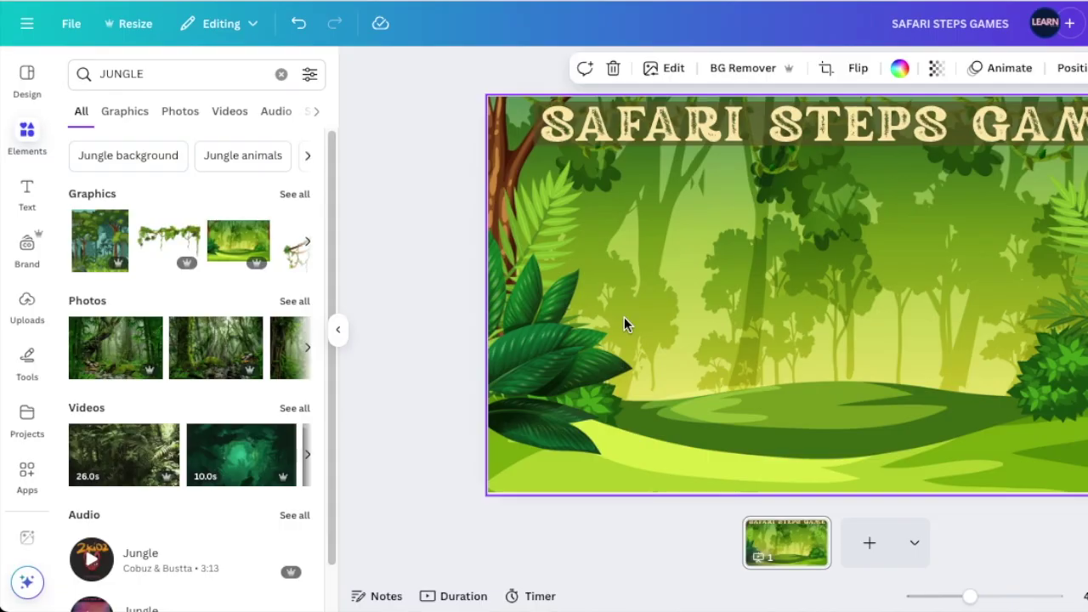
Step: Add a dark brown rectangle, shrink it to a small block and place it beside the leaves at the page's lower left
key(r)
drag(901, 235, 864, 284)
click(889, 402)
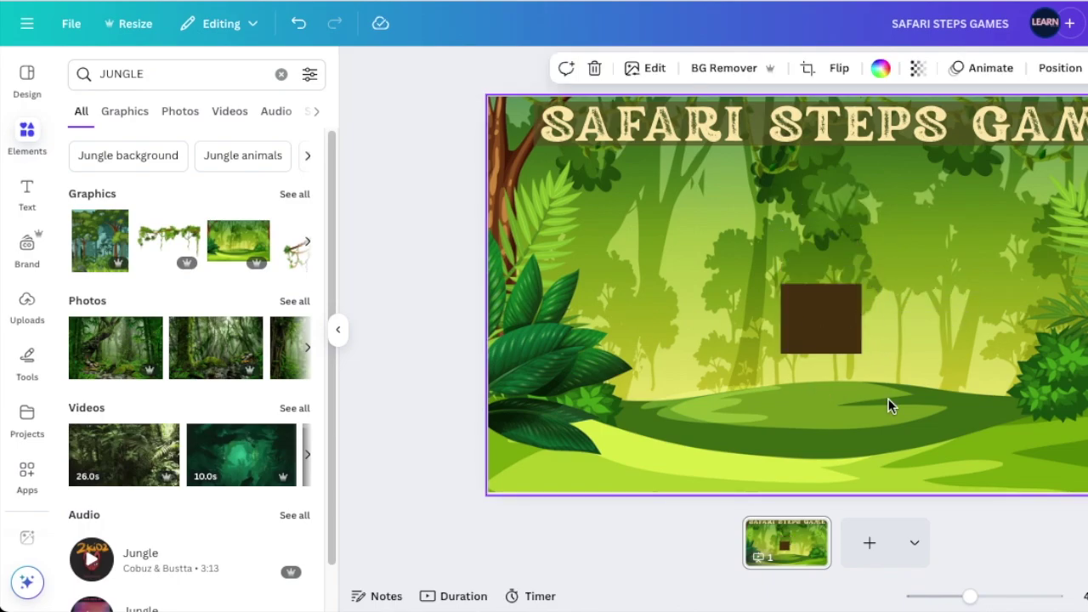
drag(831, 323, 660, 384)
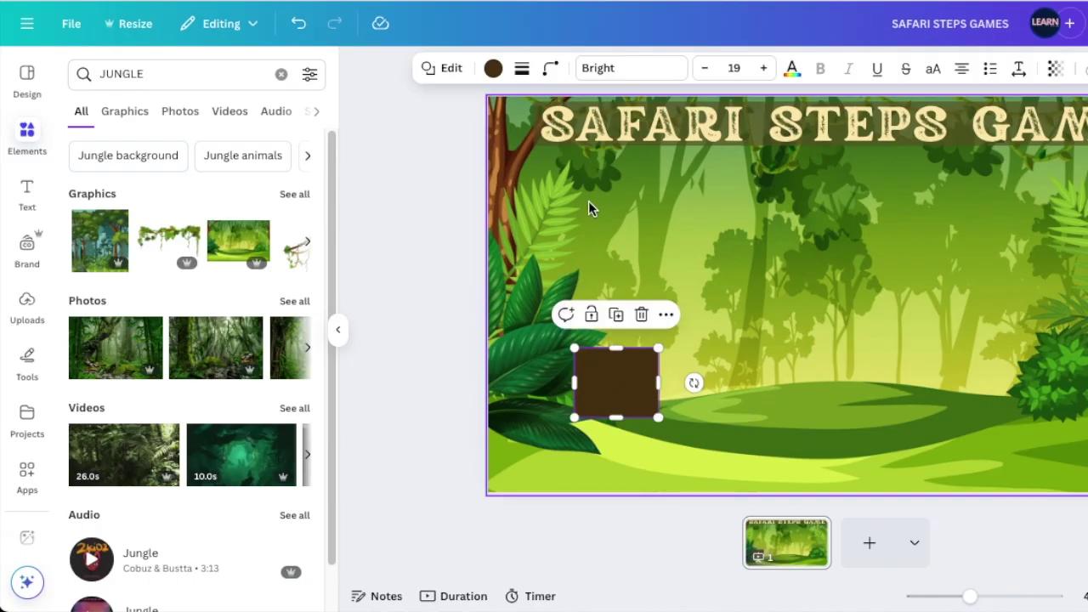
Step: Change the small block into the basic shape with a rounded bottom and shorten it to a shallow half-round
click(431, 74)
click(307, 138)
click(144, 138)
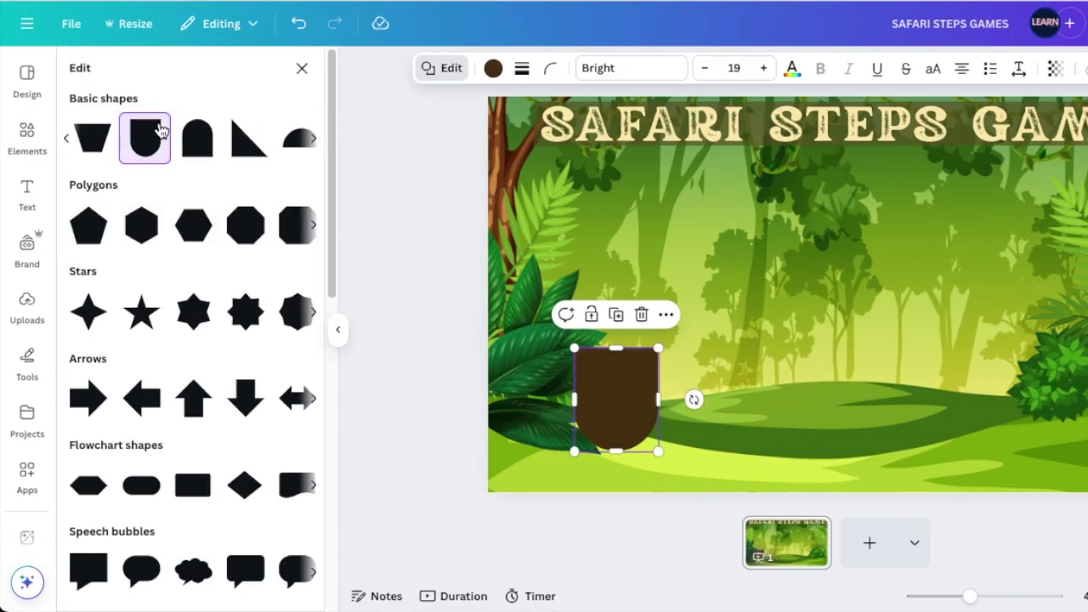
drag(615, 352, 616, 410)
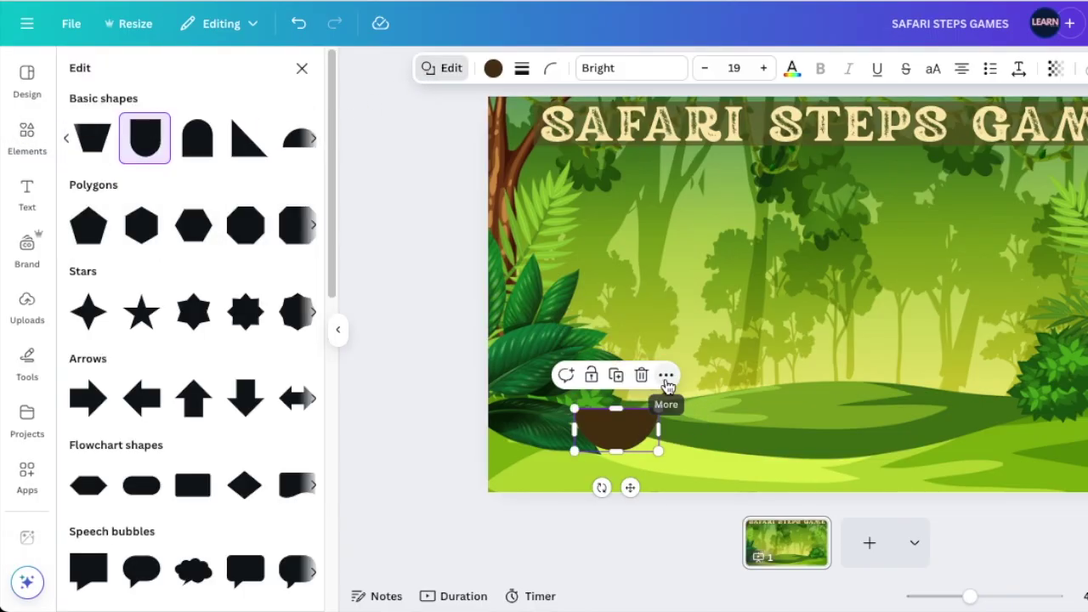
click(687, 459)
click(619, 429)
drag(617, 408, 615, 401)
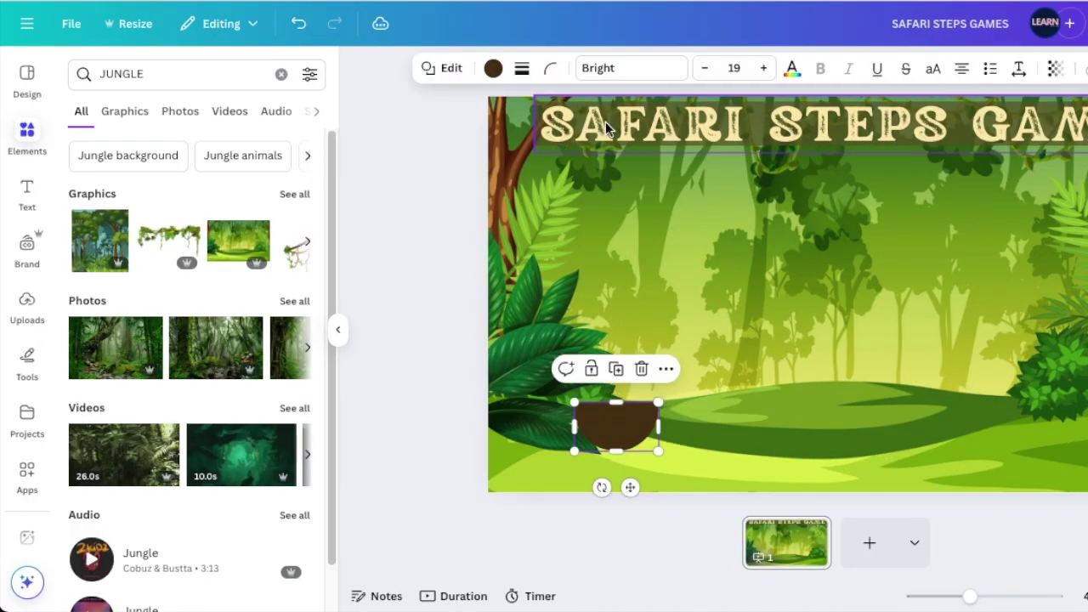
Step: Recolor the half-round shape with the muted green from the background's photo colors
click(493, 70)
scroll(231, 238, down, 5)
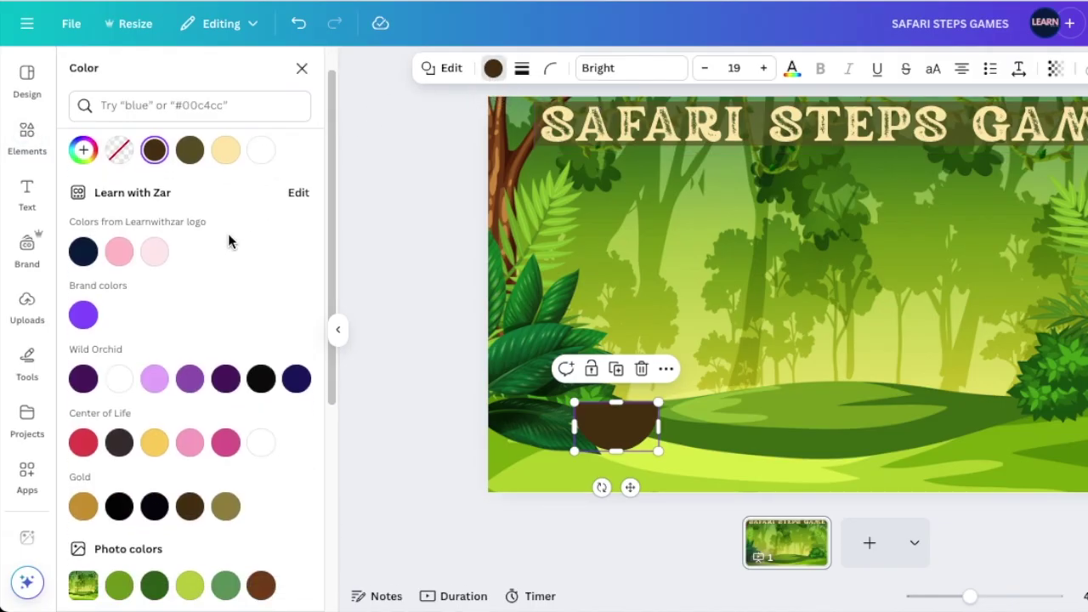
click(226, 251)
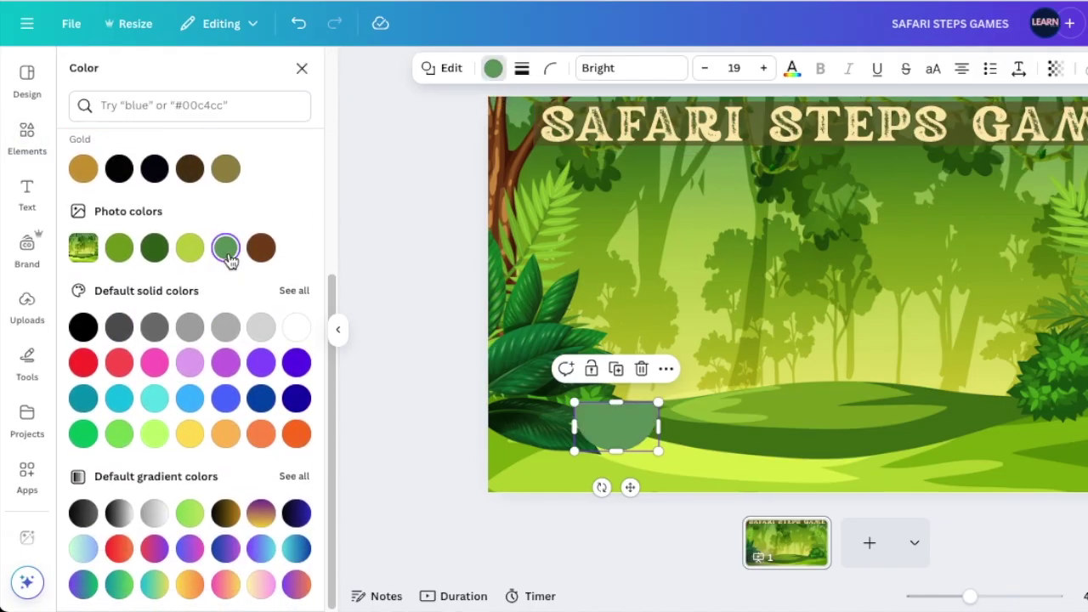
click(636, 309)
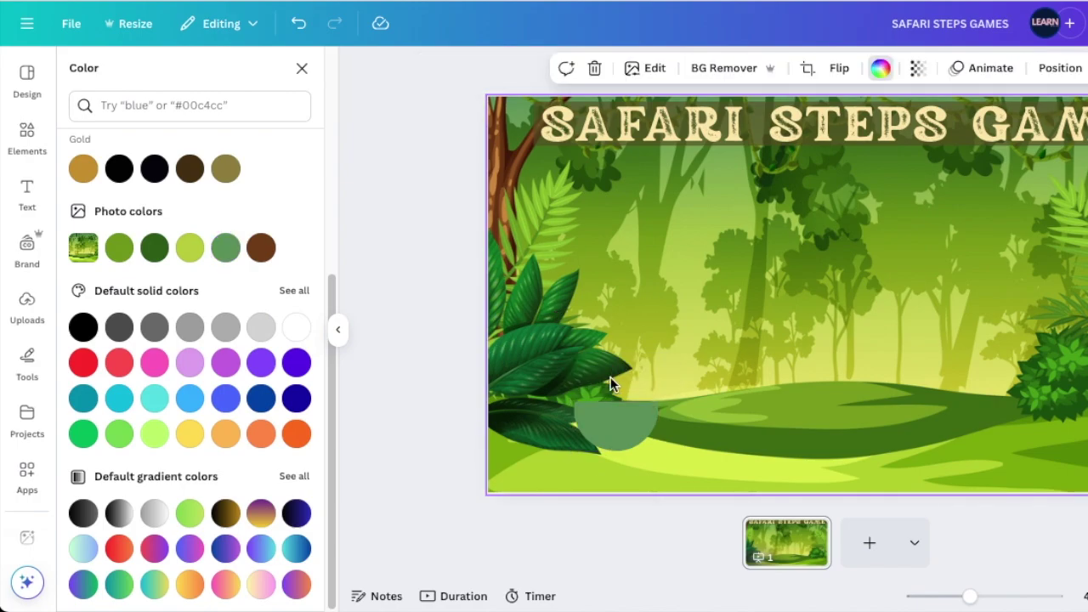
Step: Give the green half-round a solid border of weight 4 in very dark green, #1C3B0B
click(614, 420)
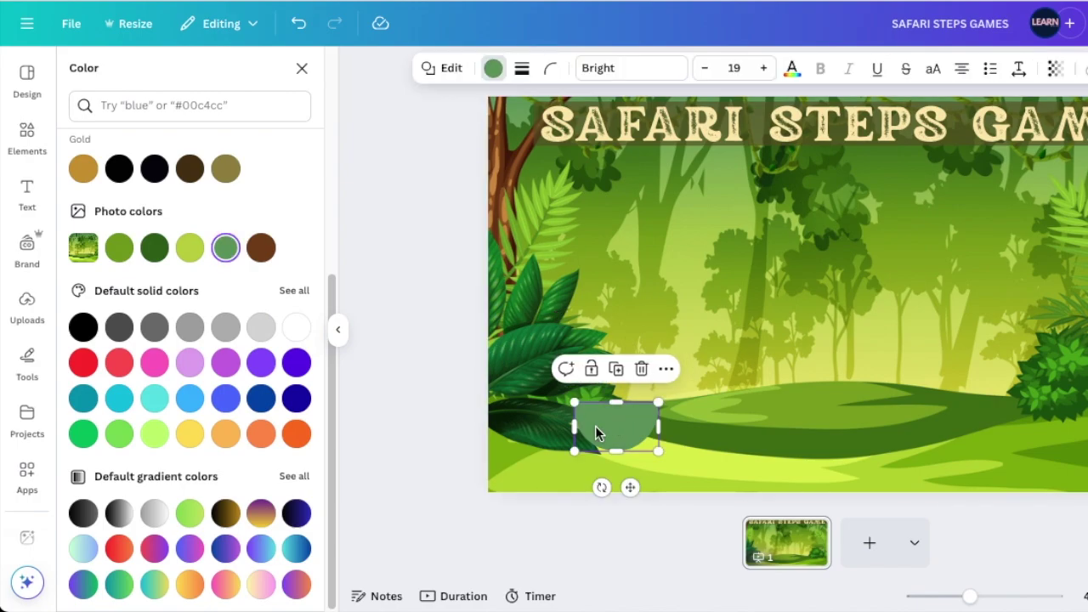
click(523, 68)
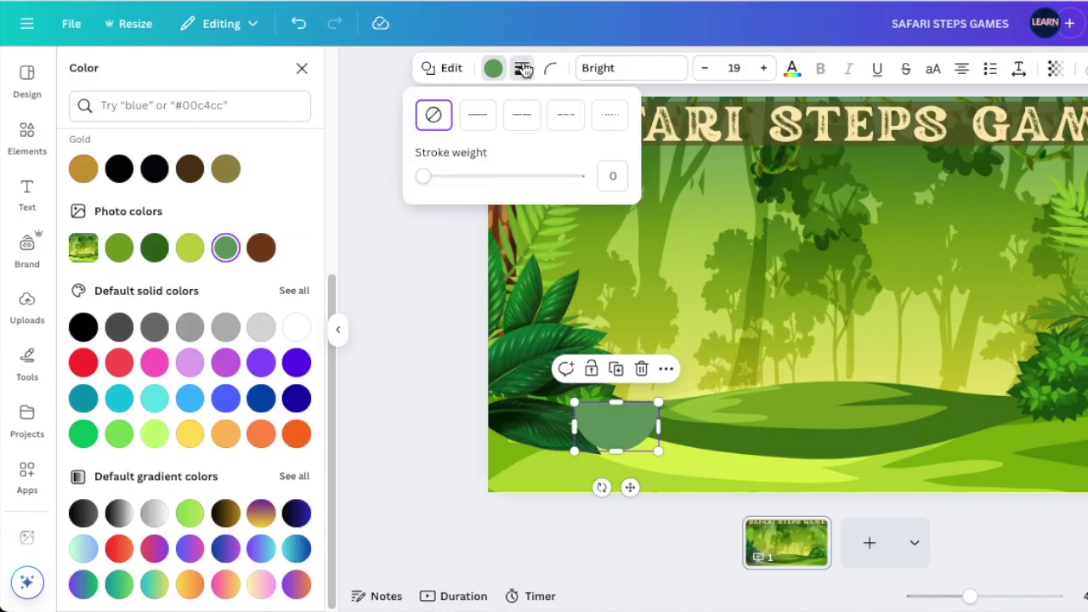
click(478, 119)
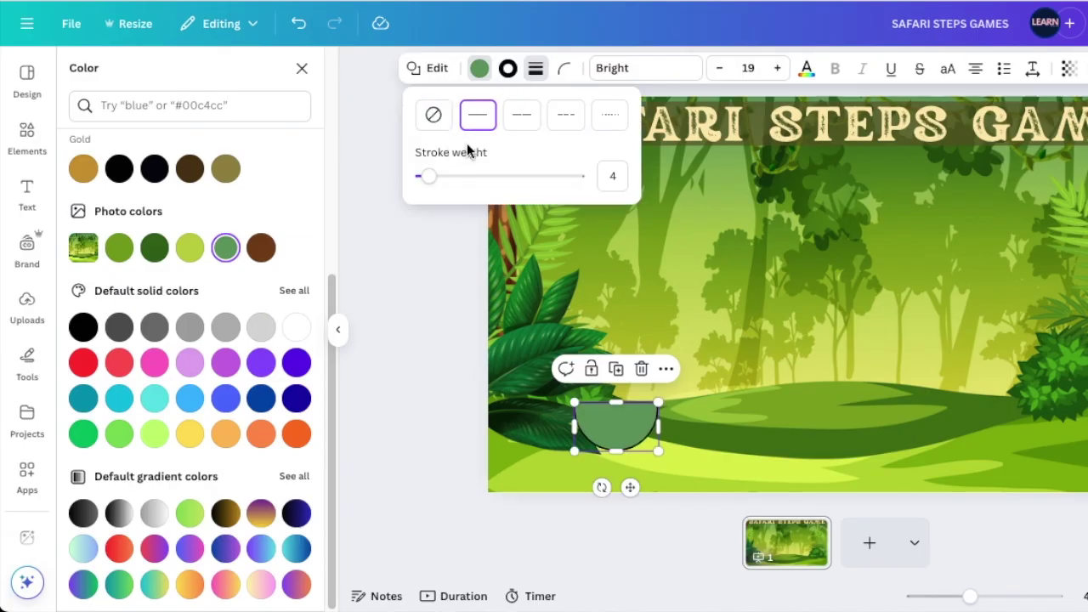
click(508, 69)
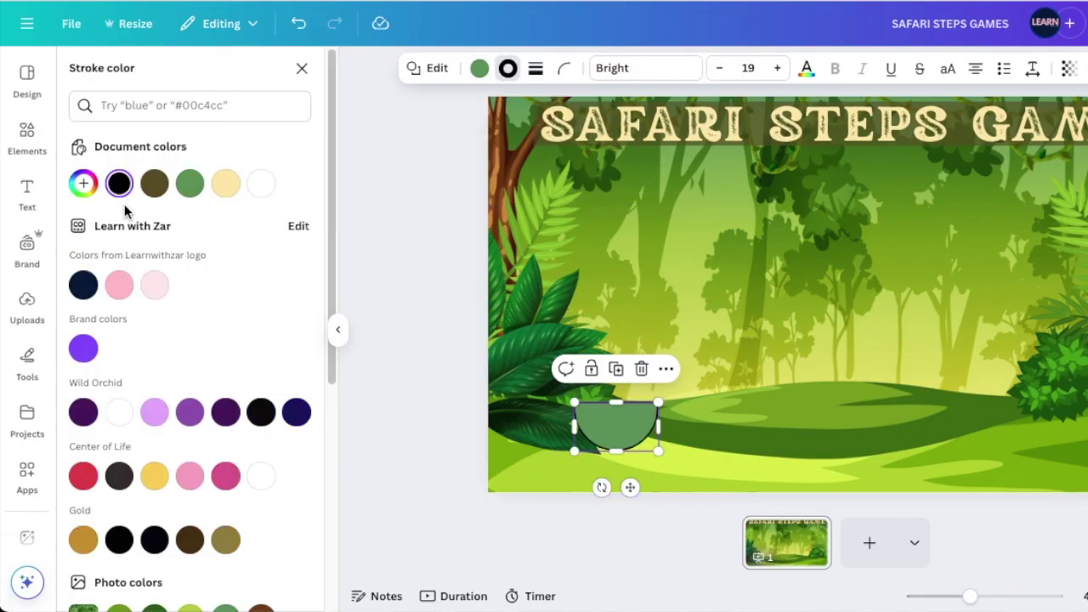
scroll(162, 249, down, 5)
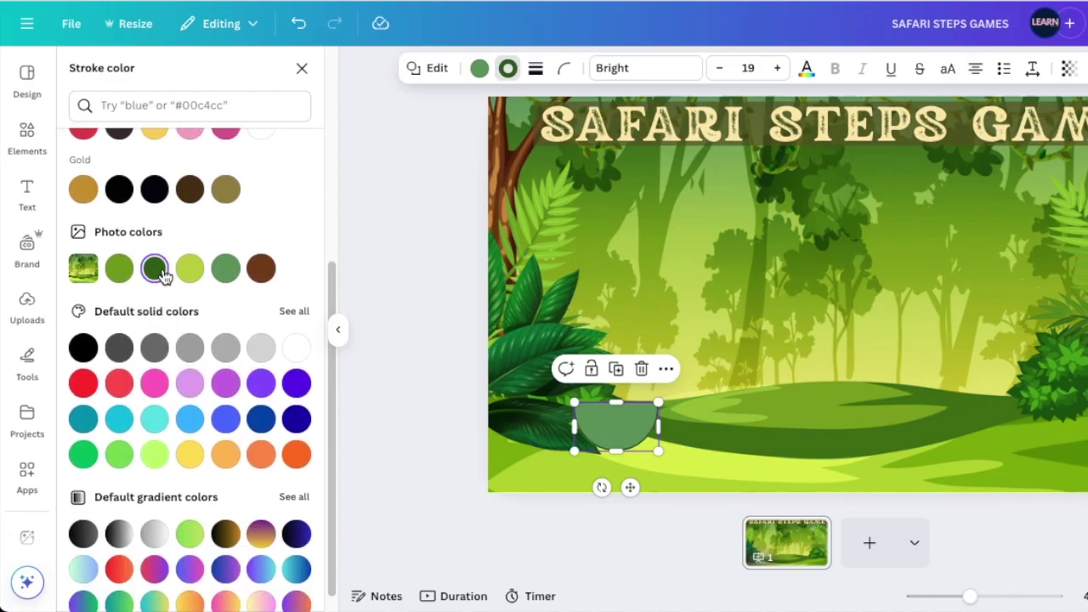
scroll(134, 269, up, 5)
click(84, 184)
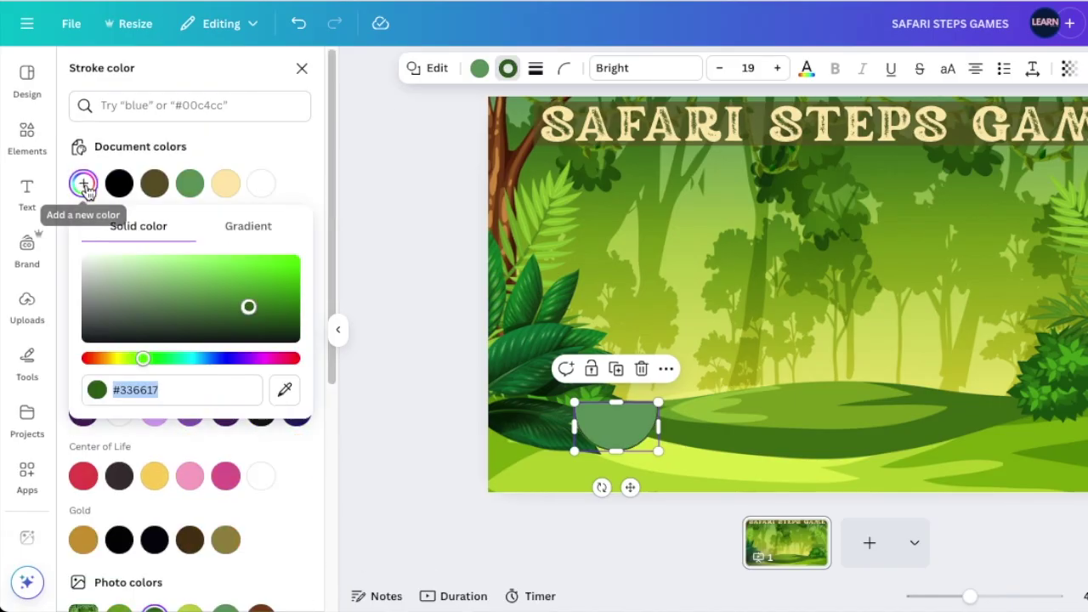
click(245, 302)
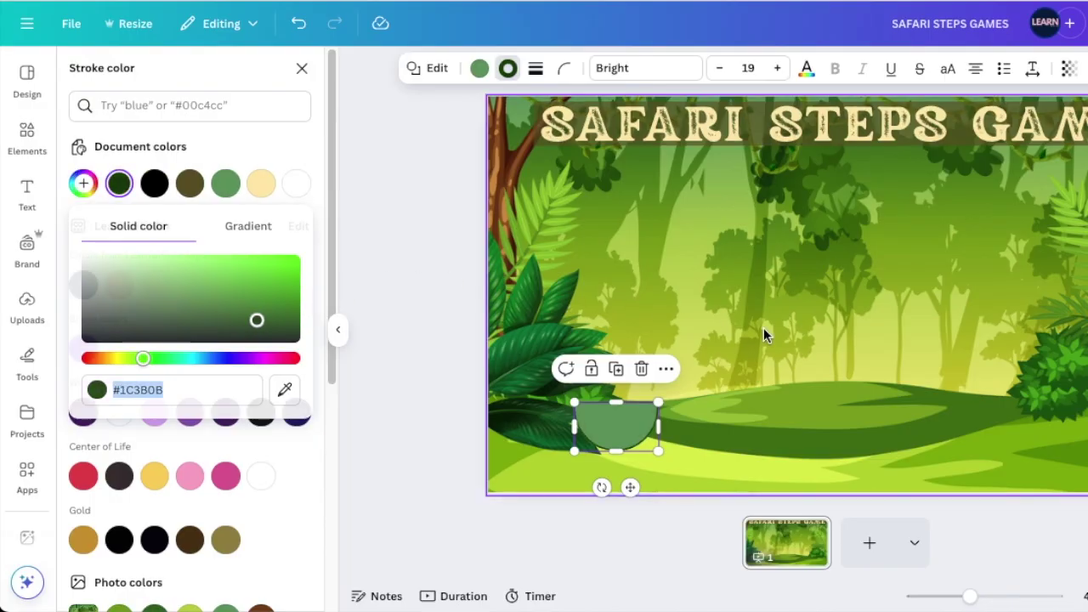
click(752, 336)
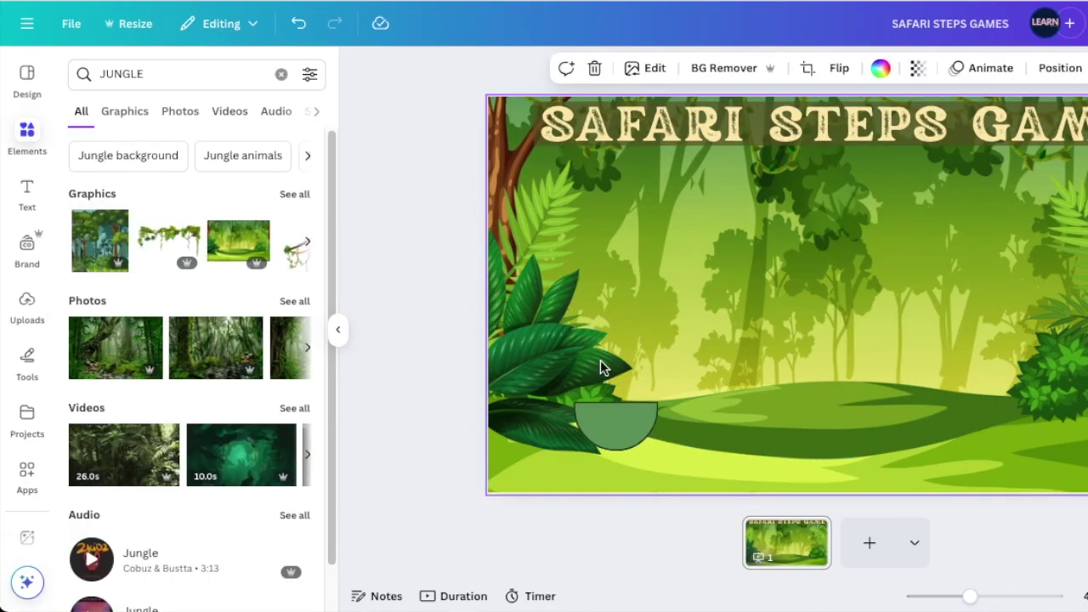
Step: Add another dark brown rectangle, shrink it to the half-round's width and set it directly on top of that shape
key(r)
drag(897, 235, 865, 295)
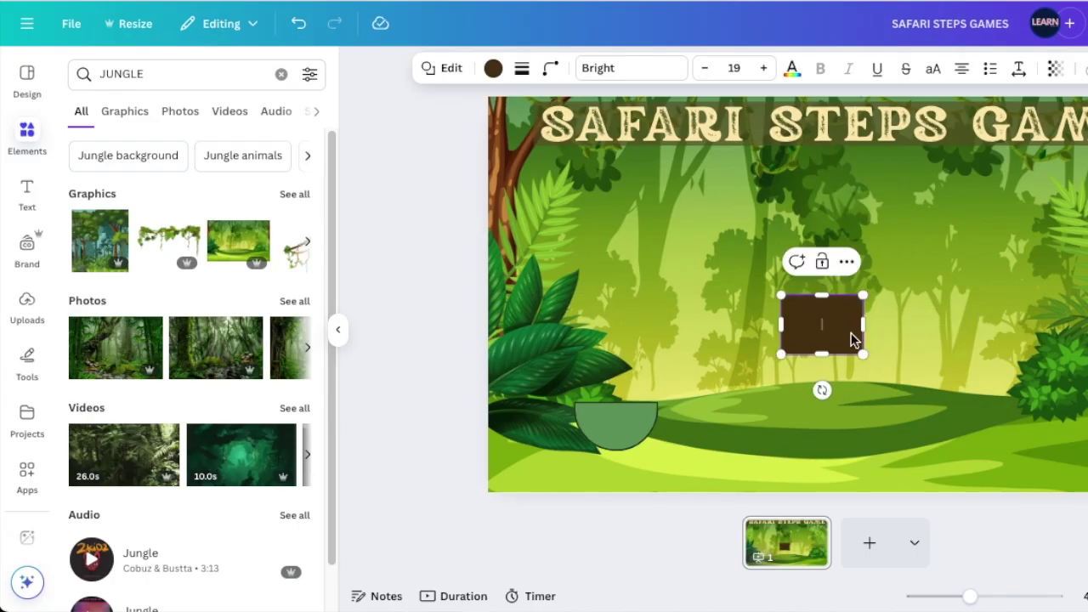
drag(851, 336, 647, 380)
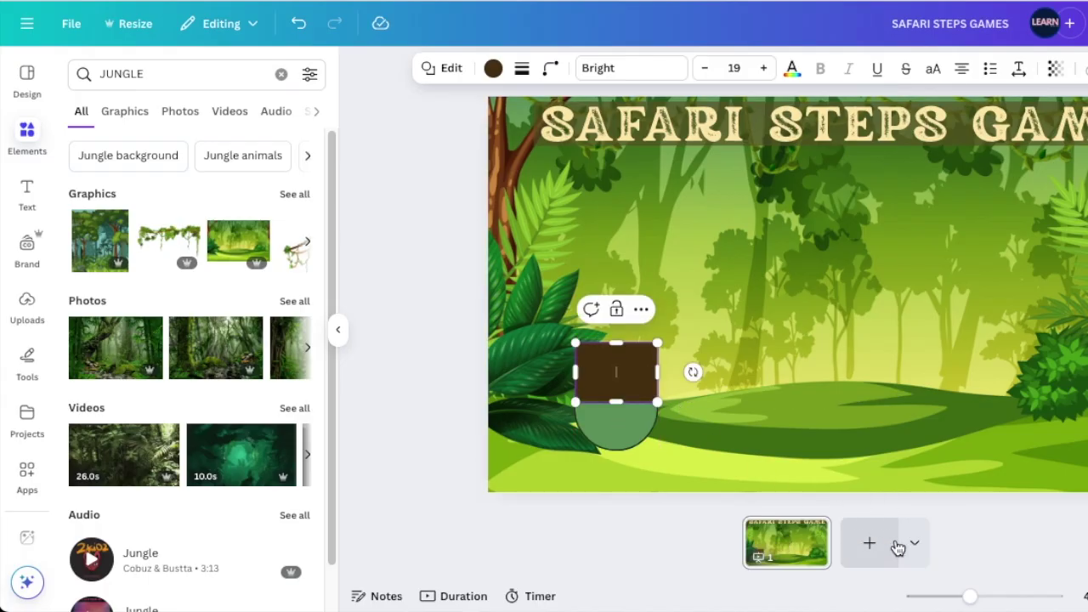
Step: Adjust the brown rectangle's side edge so its width lines up with the green half-round below it
drag(967, 597, 986, 599)
click(570, 338)
click(518, 304)
drag(518, 304, 554, 304)
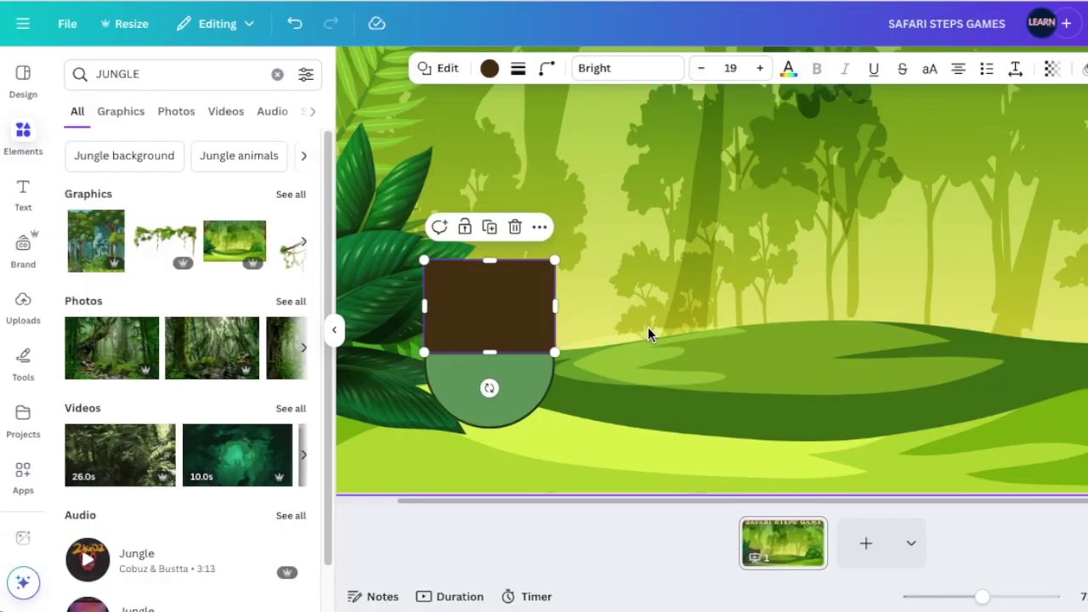
click(650, 331)
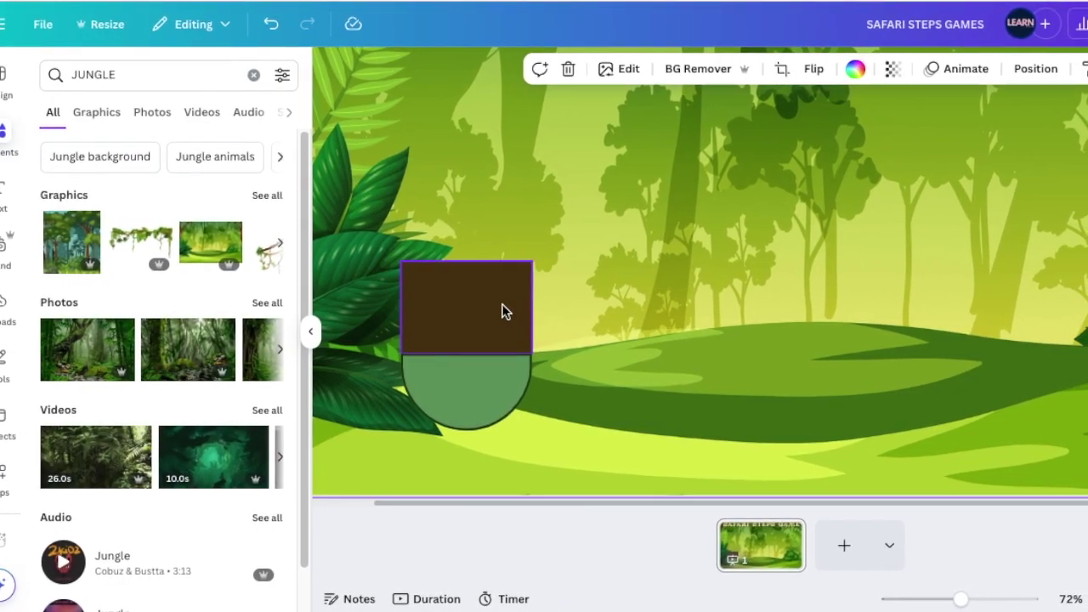
Step: Recolor the dark brown rectangle above the green half-round with solid bright red
click(519, 312)
click(637, 329)
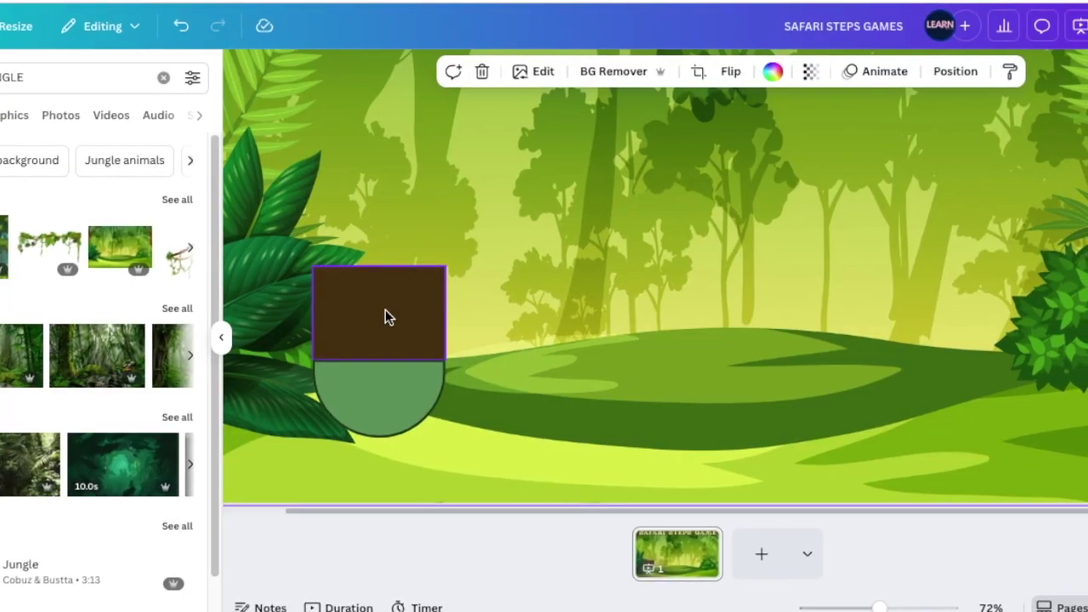
click(358, 318)
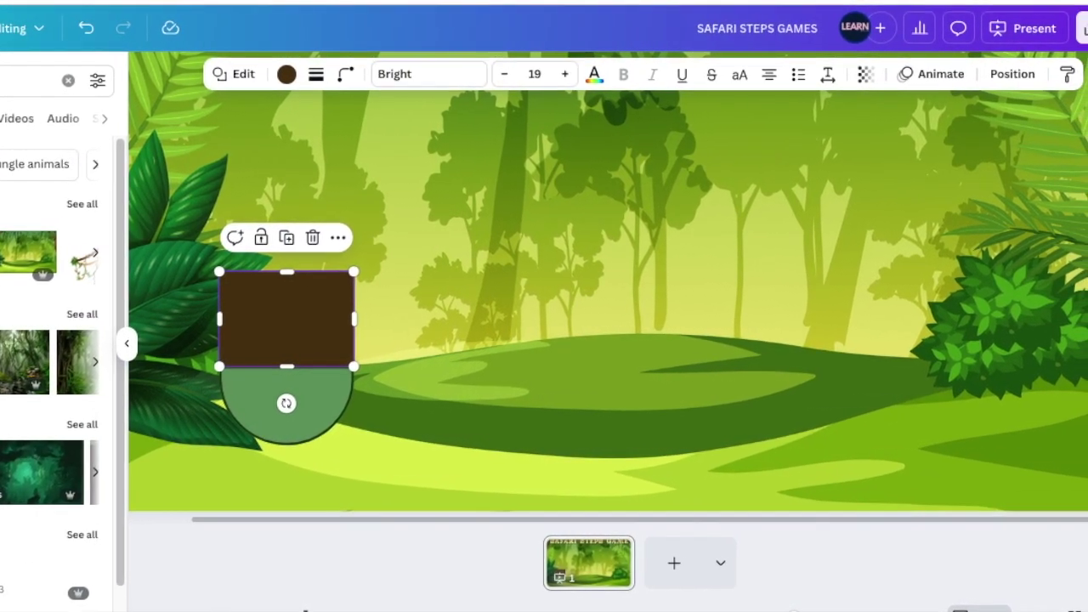
click(258, 75)
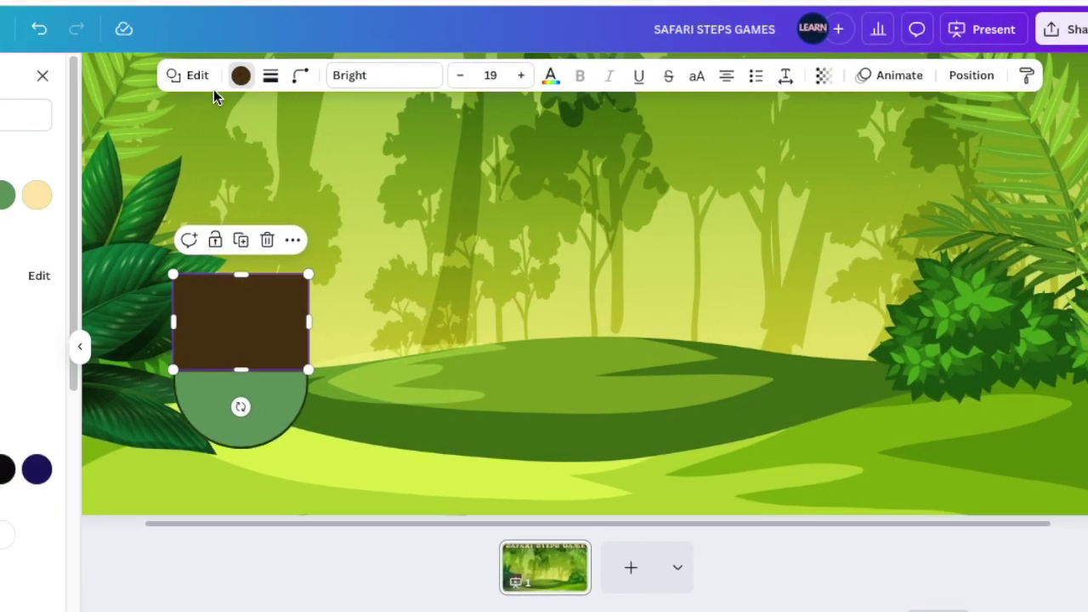
scroll(24, 382, down, 2)
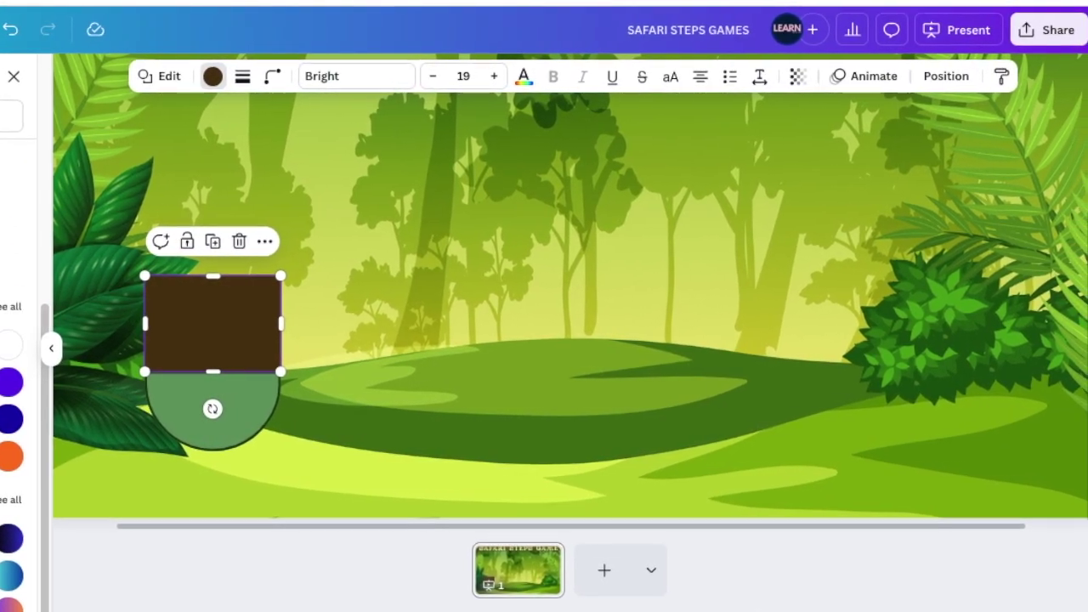
click(6, 30)
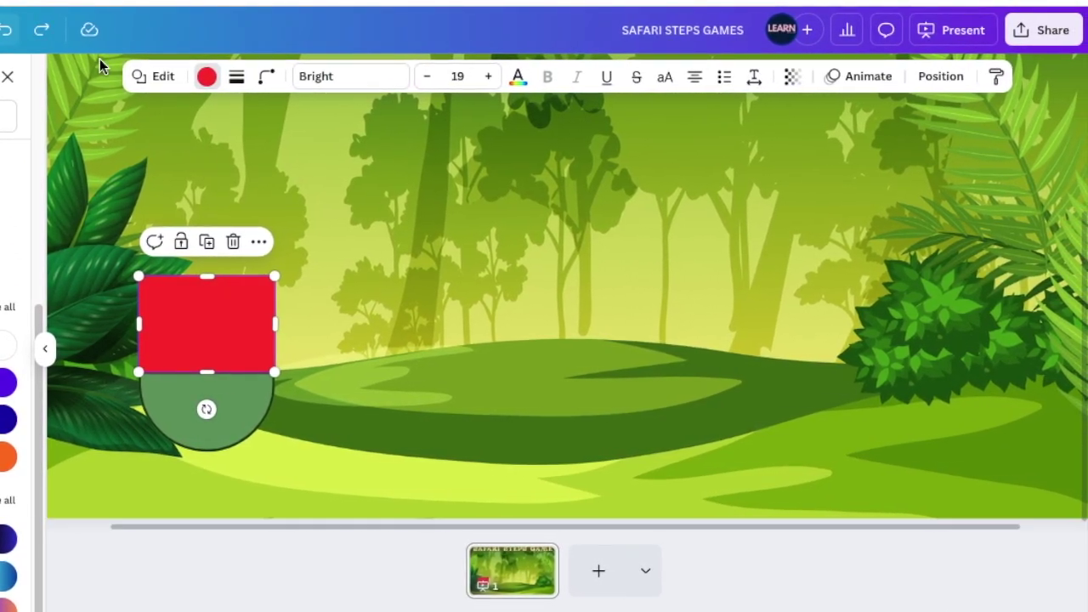
Step: Give the red rectangle a solid border of weight 3 and check the half-round's border weight for comparison
click(237, 78)
drag(138, 198, 140, 195)
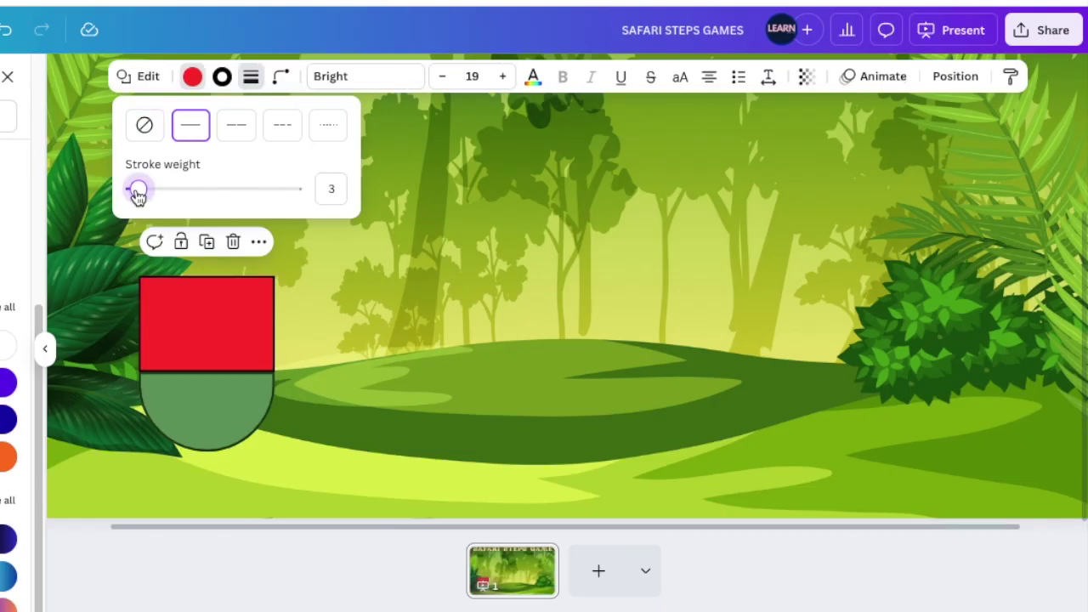
click(168, 393)
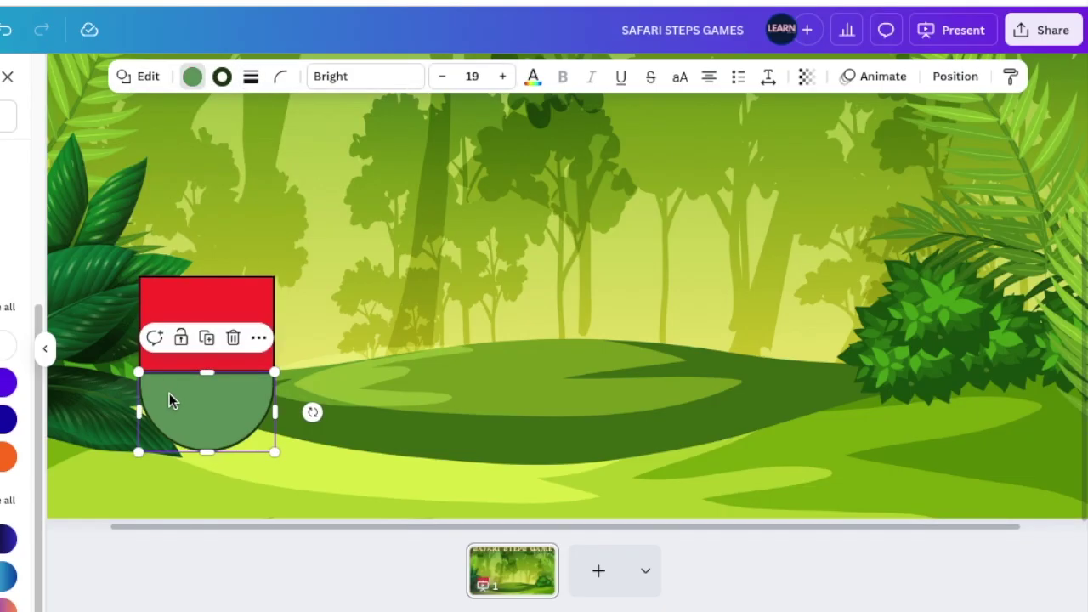
click(251, 78)
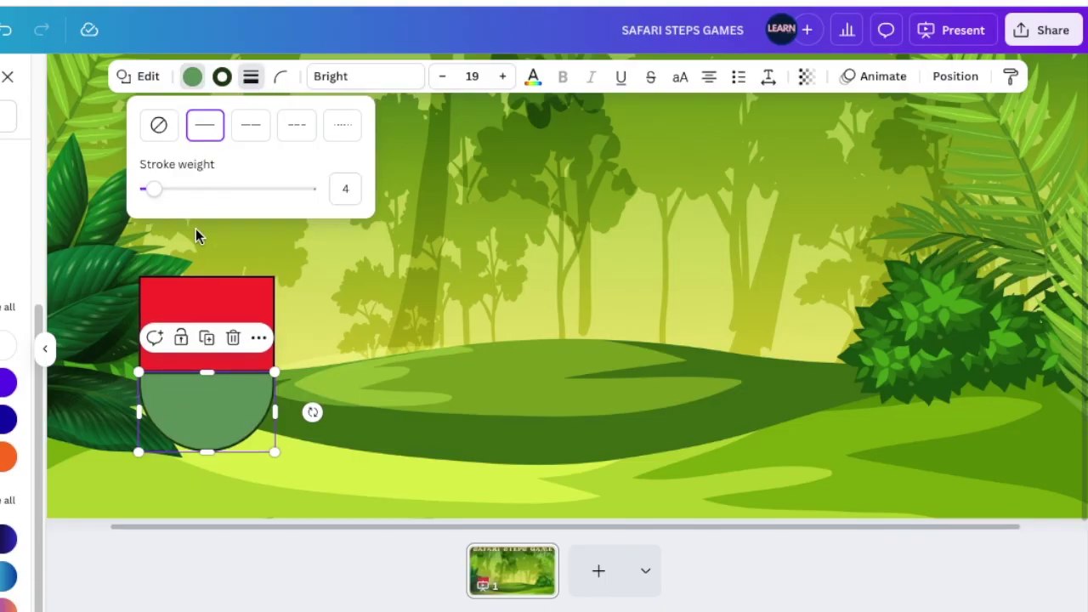
Step: Recolor the red rectangle's border with the half-round's very dark green and adjust its stroke weight
click(194, 299)
click(221, 76)
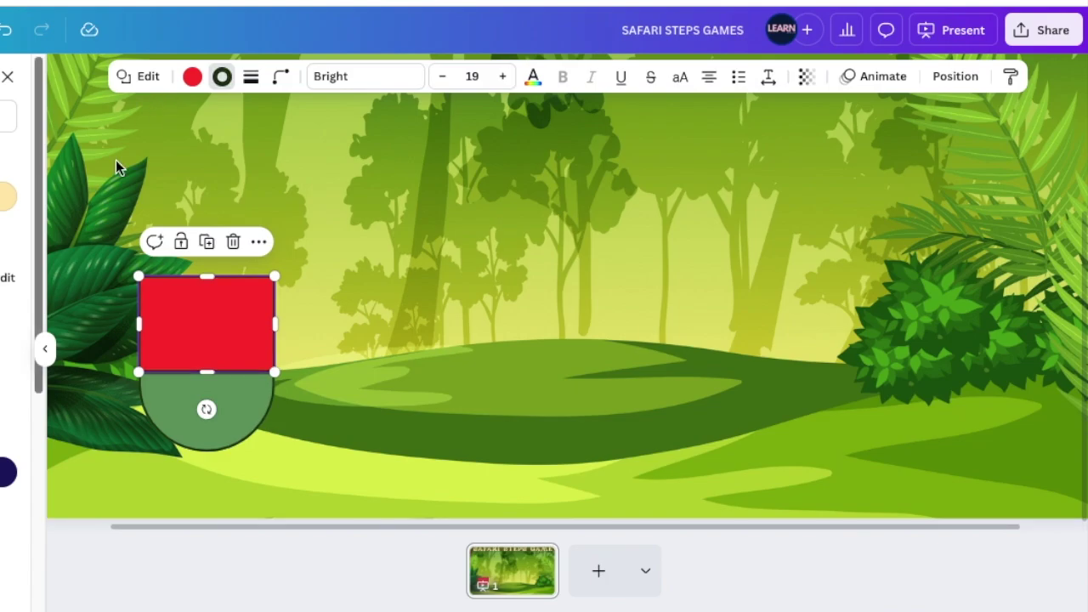
click(251, 78)
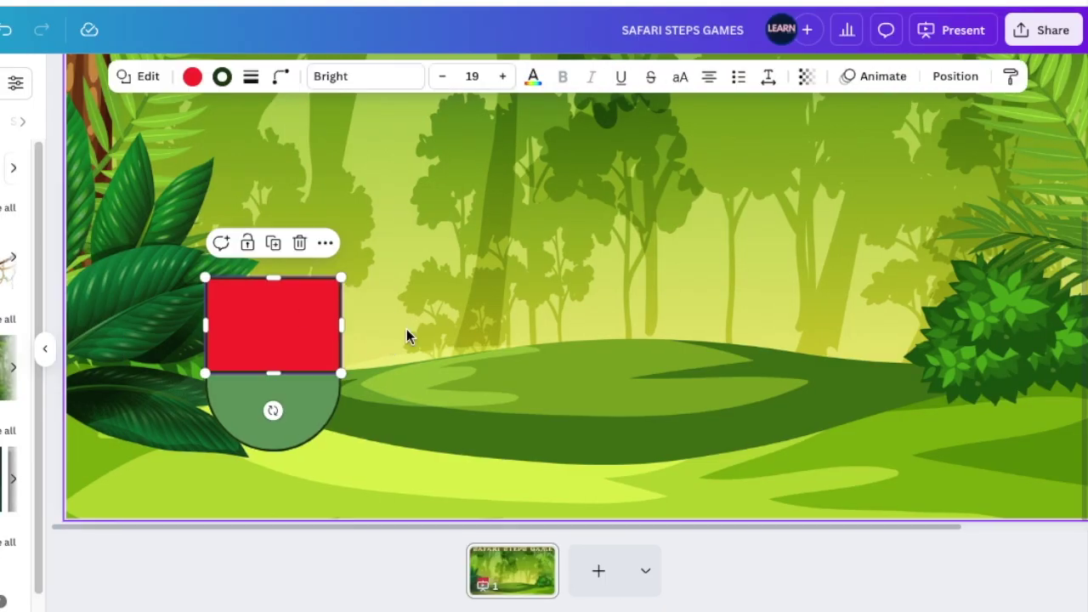
click(407, 329)
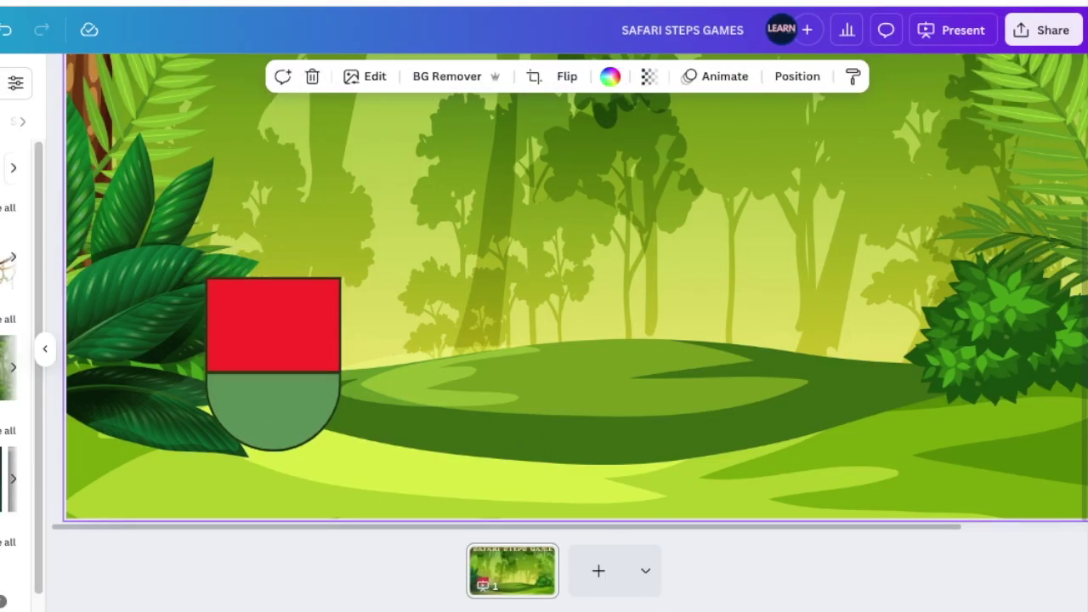
Step: Duplicate the red rectangle and stack the copy directly on top of the original
scroll(568, 312, down, 4)
scroll(567, 311, up, 1)
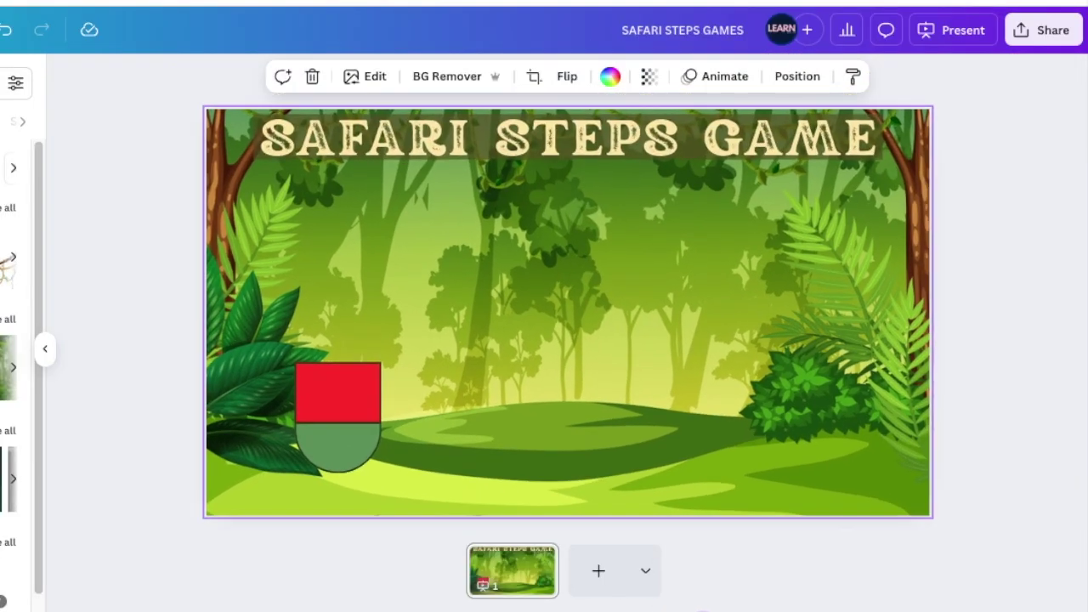
click(343, 385)
click(336, 326)
drag(354, 400, 354, 334)
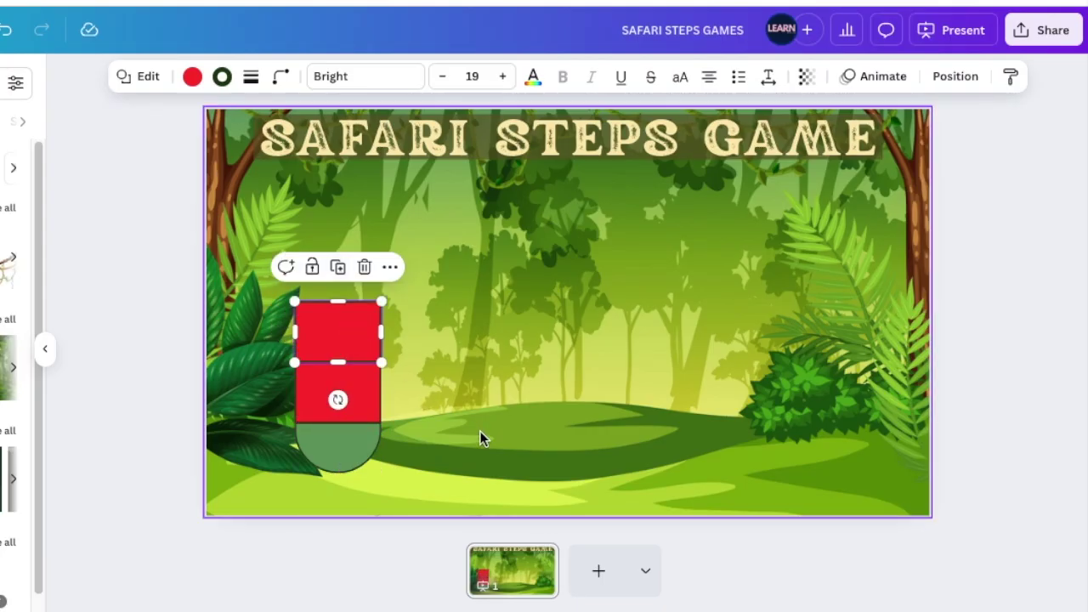
Step: Nudge the upper red rectangle down slightly so its border overlaps the border of the rectangle below
click(480, 431)
click(343, 337)
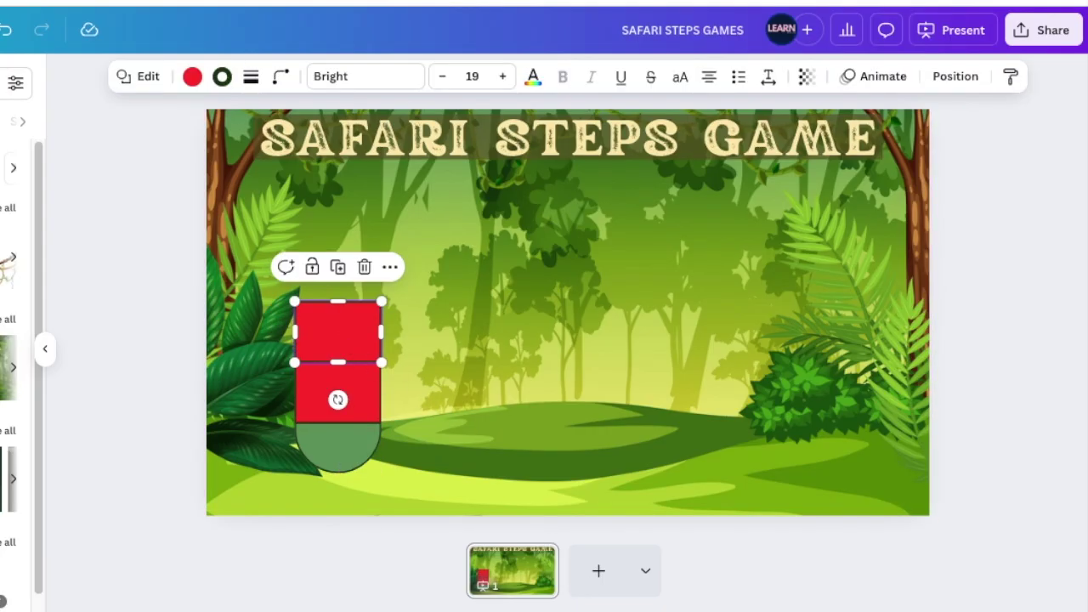
scroll(567, 312, up, 3)
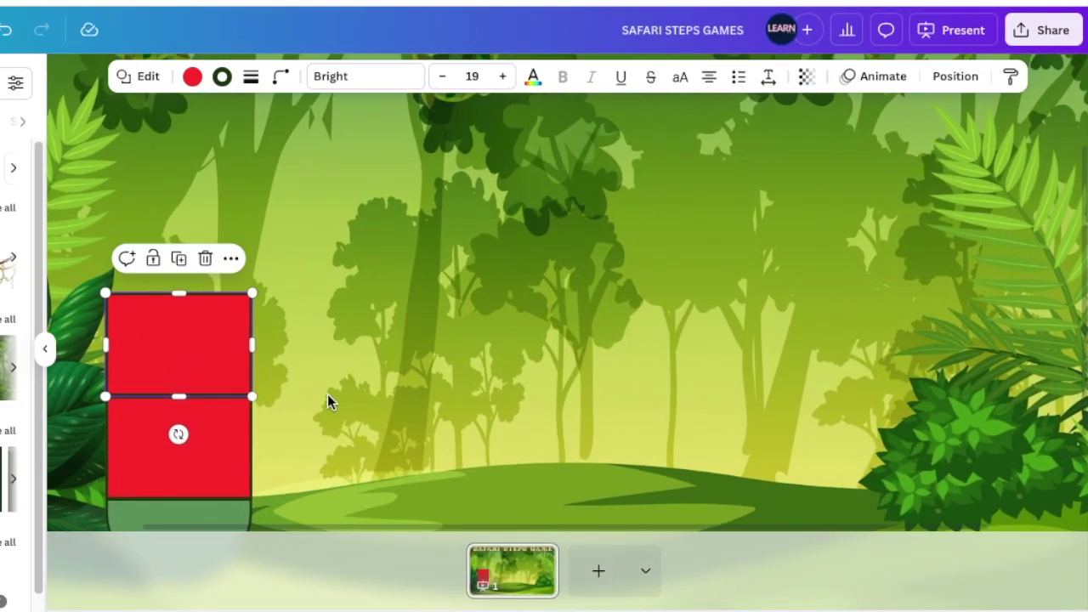
scroll(327, 399, left, 3)
click(466, 380)
click(344, 350)
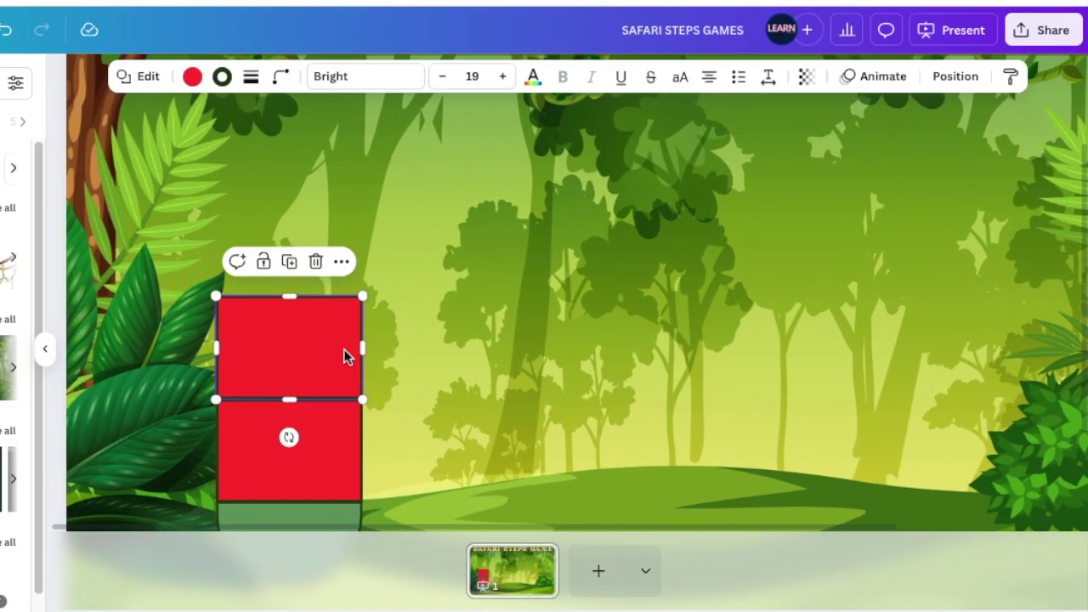
drag(344, 348, 343, 348)
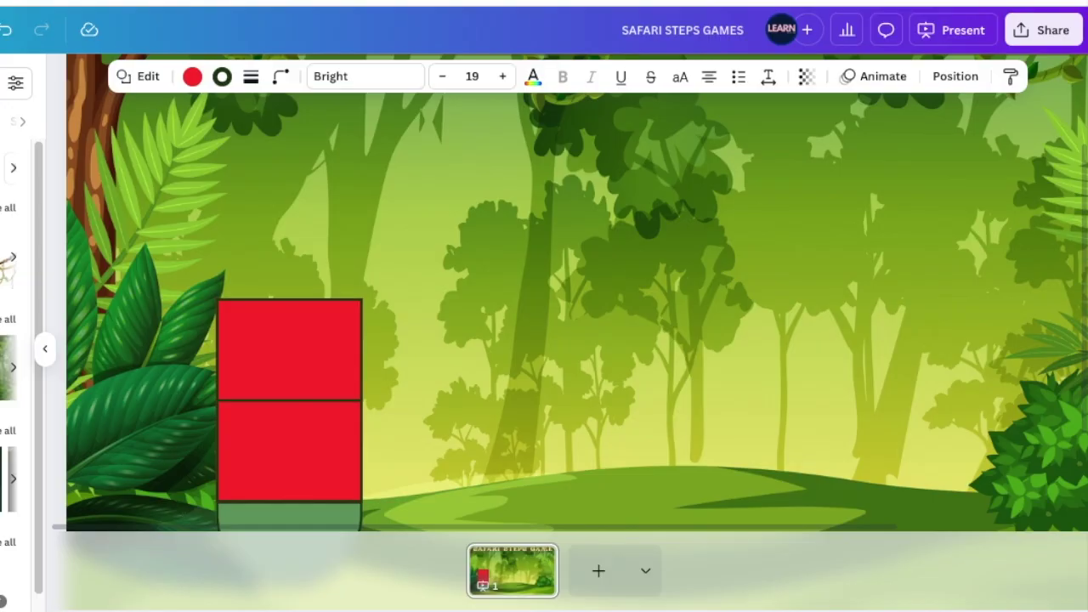
Step: Fill the upper rectangle with the light green gradient
click(192, 76)
click(9, 569)
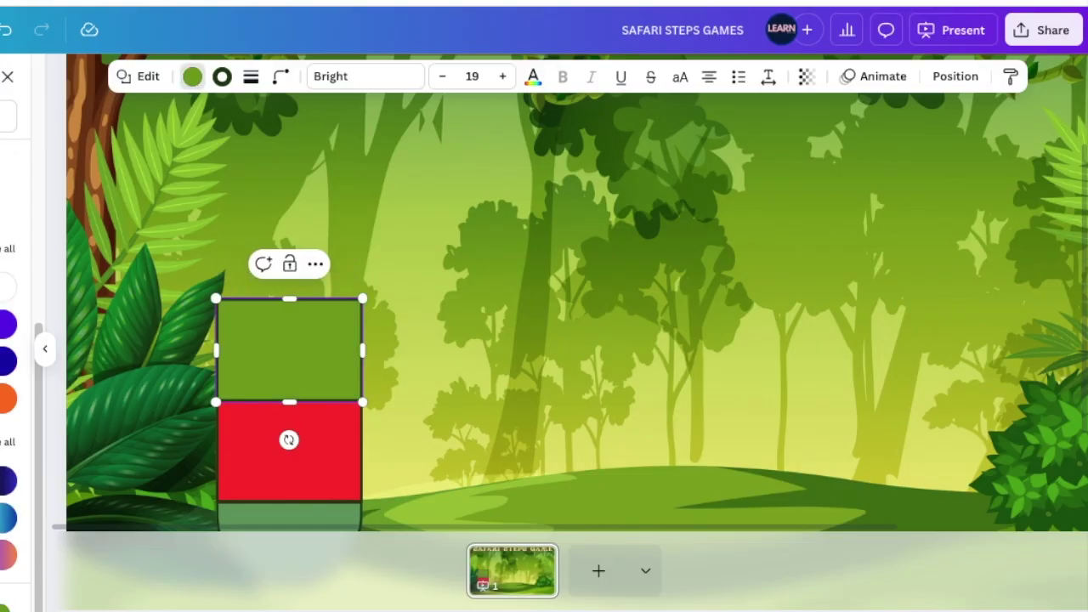
click(8, 599)
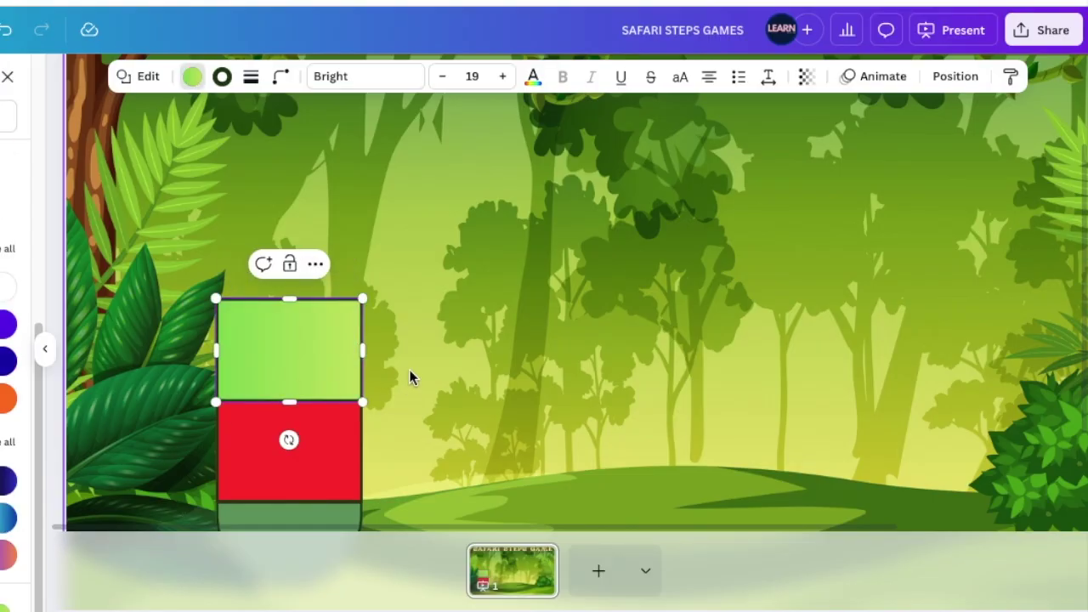
Step: Duplicate the light green tile and stack the copy directly above it
click(370, 374)
click(279, 351)
click(289, 263)
drag(296, 371, 290, 258)
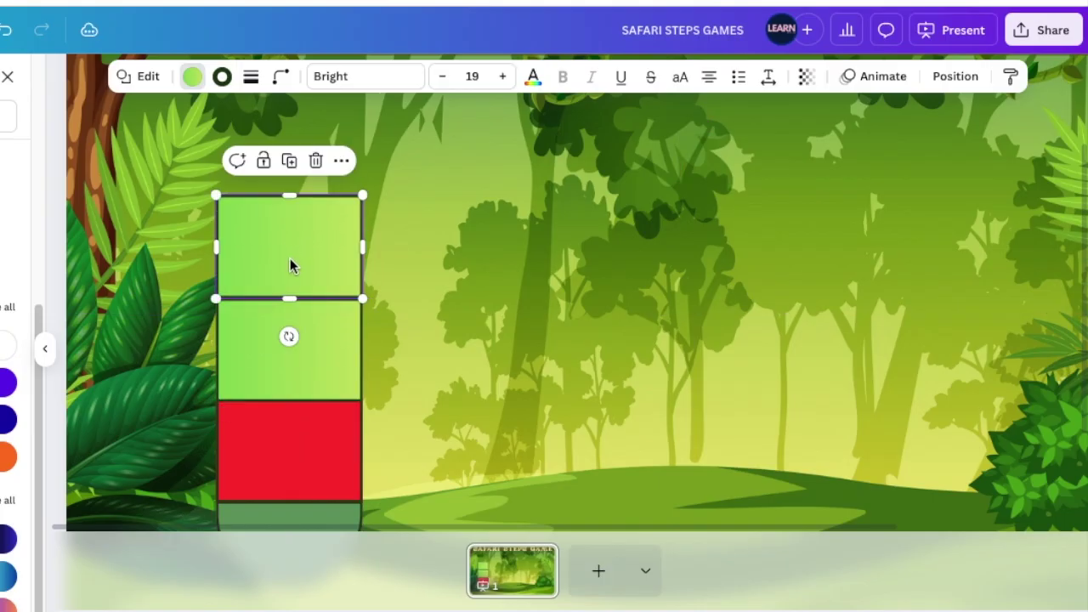
Step: Refill the top tile with a yellow-to-orange gradient and the lowest rectangle with a red-to-orange gradient
click(419, 305)
click(306, 247)
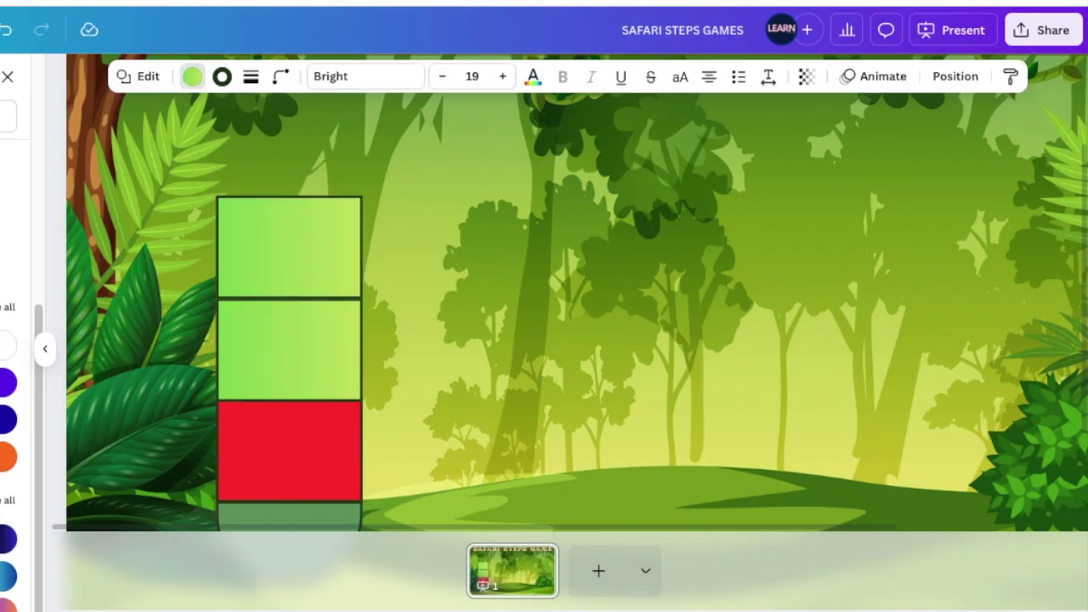
click(388, 297)
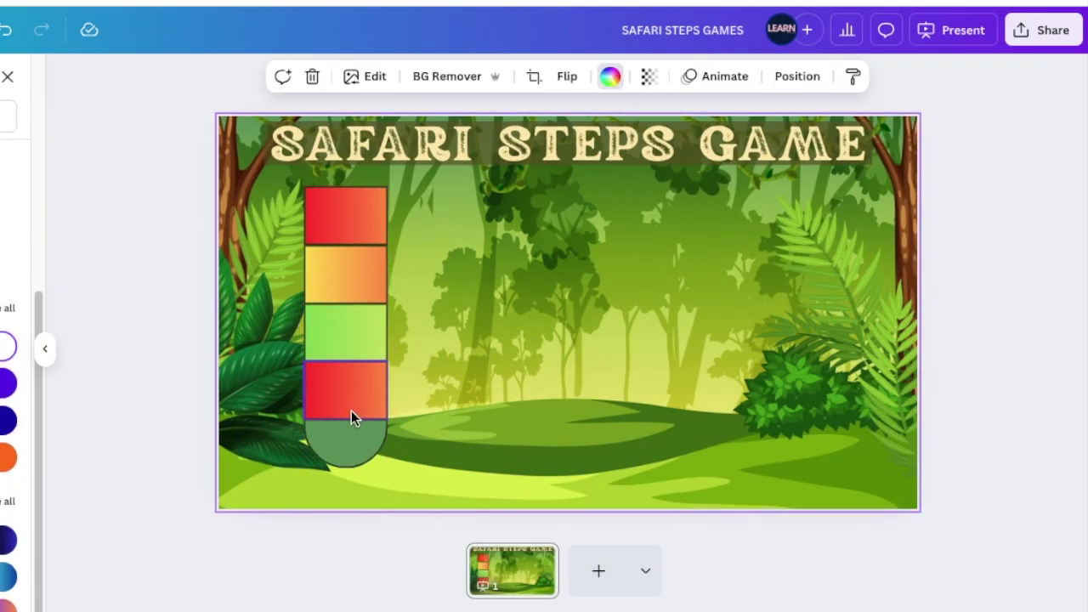
Step: Duplicate tiles to put a red one atop the first column, followed by a green and an orange one along the top row
drag(194, 185, 349, 387)
key(ctrl+d)
drag(348, 325, 429, 217)
key(ctrl+d)
drag(518, 279, 518, 218)
Step: Run the path down from the top row's orange tile with a red, a green and an orange tile
drag(460, 409, 517, 272)
drag(507, 339, 514, 334)
drag(508, 391, 511, 398)
Step: Continue the path from the lower orange tile with a red and a green tile, and stack an orange and a red tile above the green
click(584, 488)
drag(656, 222, 583, 395)
drag(670, 275, 779, 320)
drag(657, 390, 663, 243)
drag(673, 333, 684, 388)
drag(776, 321, 677, 331)
drag(692, 259, 698, 287)
Step: Duplicate the top row's green tile and place the copy on top of the third column's upper red tile
click(429, 218)
key(ctrl+d)
drag(438, 226, 684, 212)
Step: Duplicate a red and a green tile and place the copies side by side to extend the top row to the right
click(587, 238)
click(513, 275)
key(ctrl+d)
drag(522, 284, 763, 216)
click(429, 218)
key(ctrl+d)
drag(437, 226, 848, 215)
Step: Move the top row's last red tile down beside the bush and put an orange copy between the two green tiles
drag(680, 331, 847, 274)
drag(764, 216, 855, 420)
drag(847, 274, 764, 216)
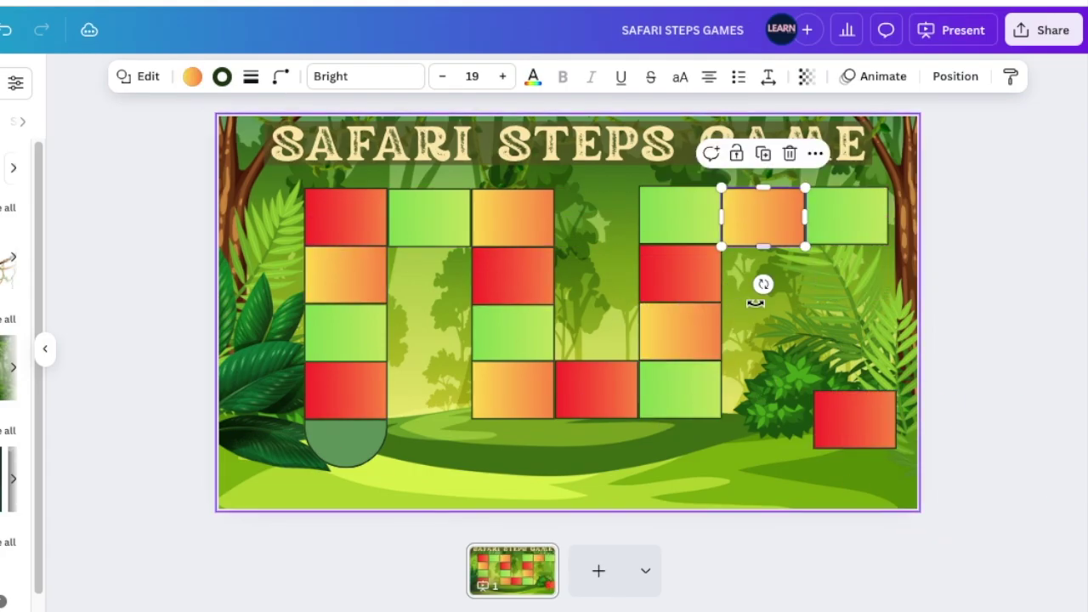
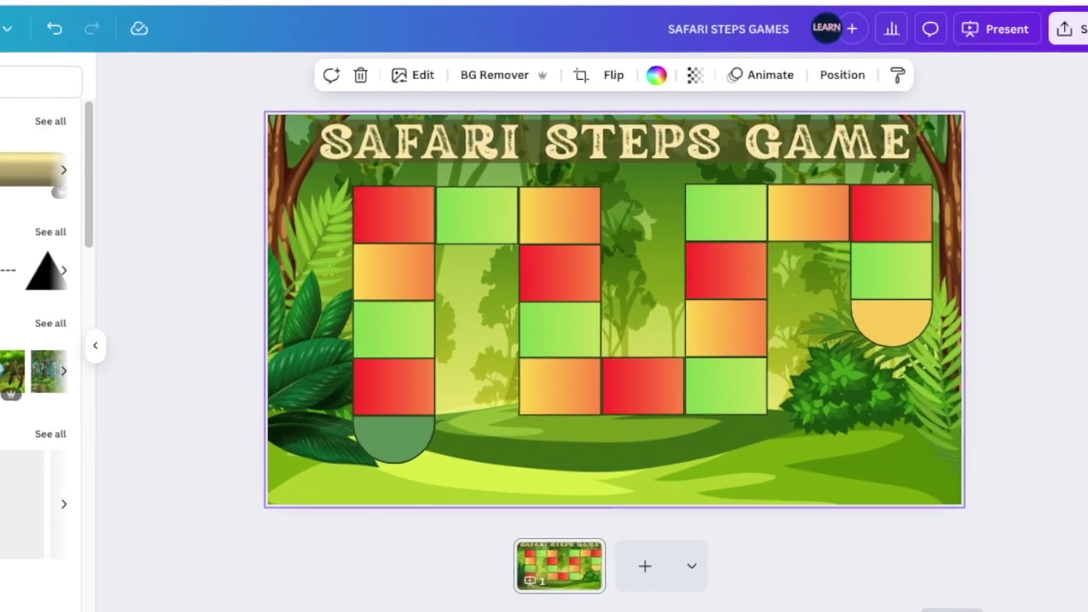
Step: Search the elements for POT OF GOLD, add the green pot of gold and place it just below the rounded orange end tile
click(43, 81)
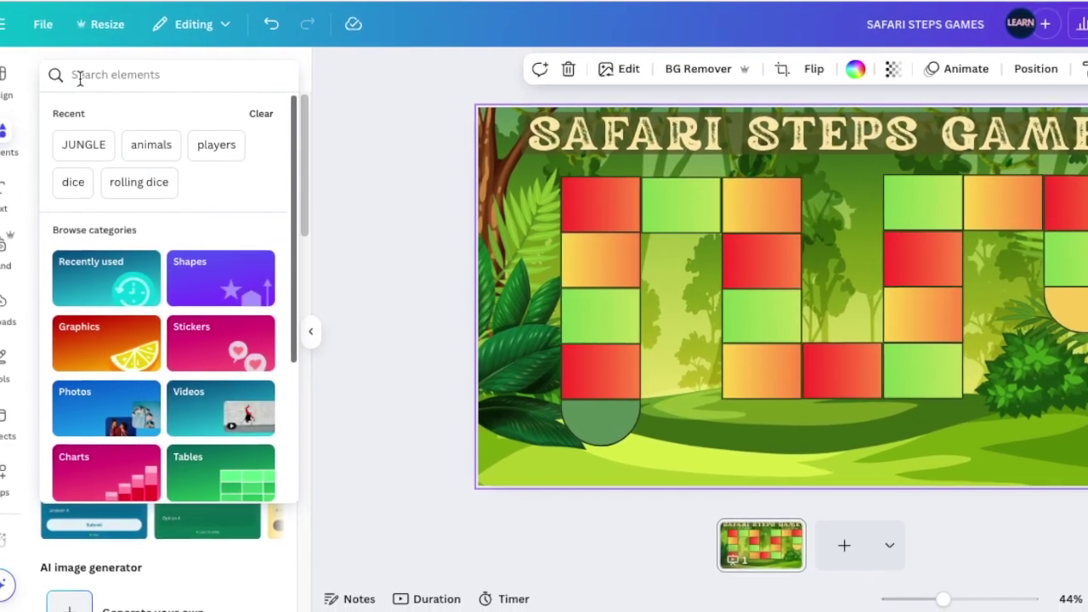
text(GO)
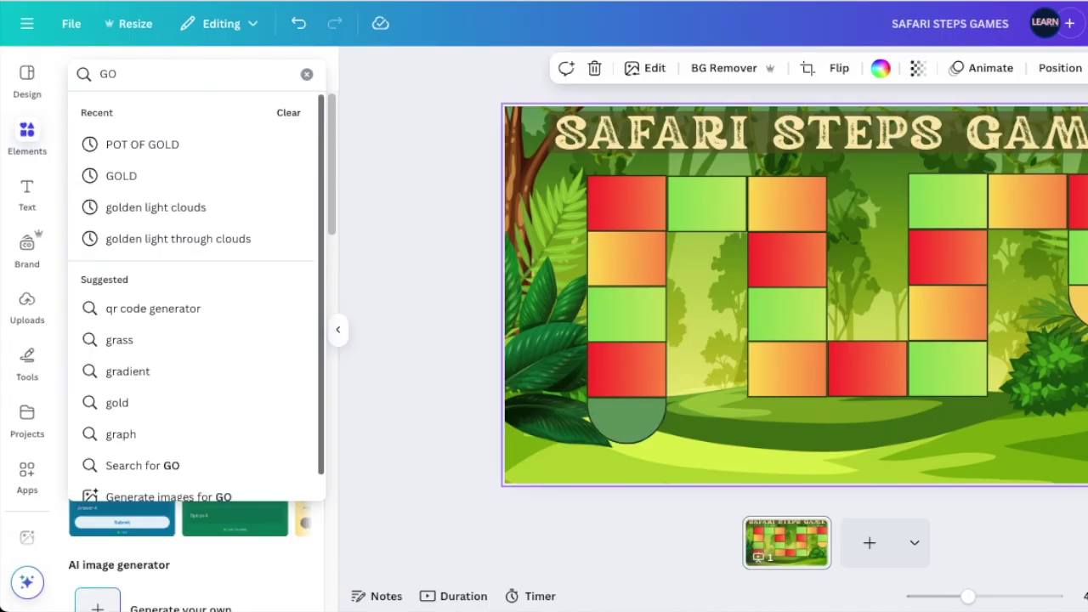
click(128, 143)
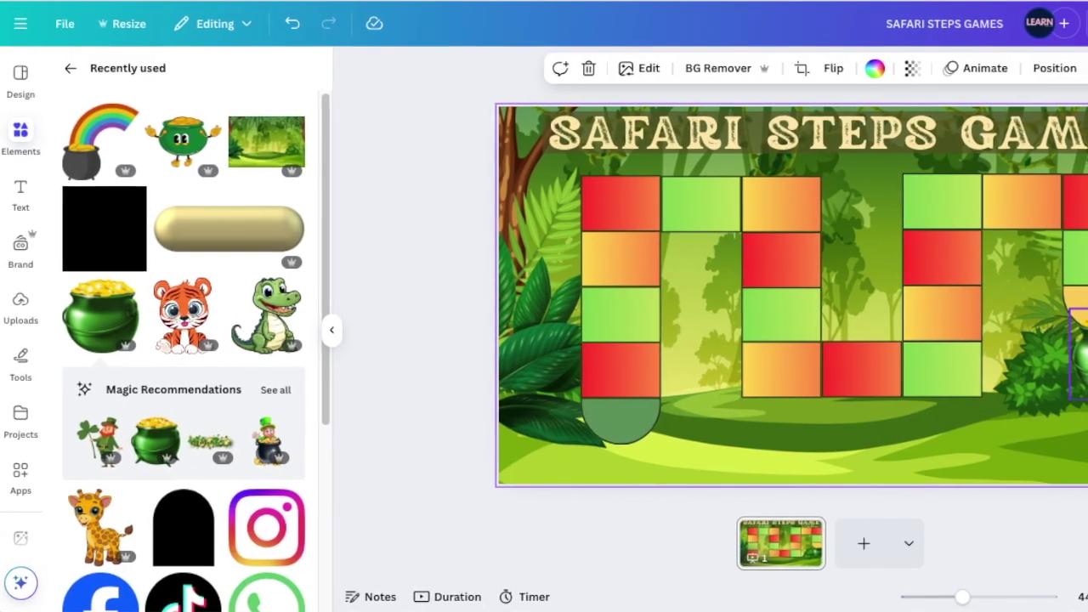
drag(1073, 396, 1019, 402)
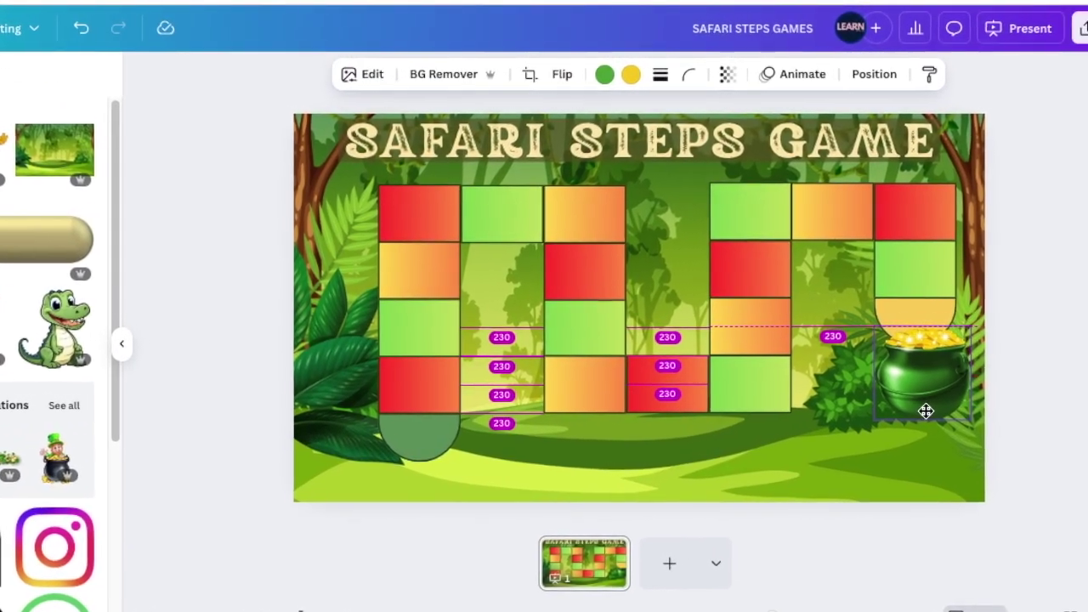
drag(926, 412, 928, 412)
click(833, 495)
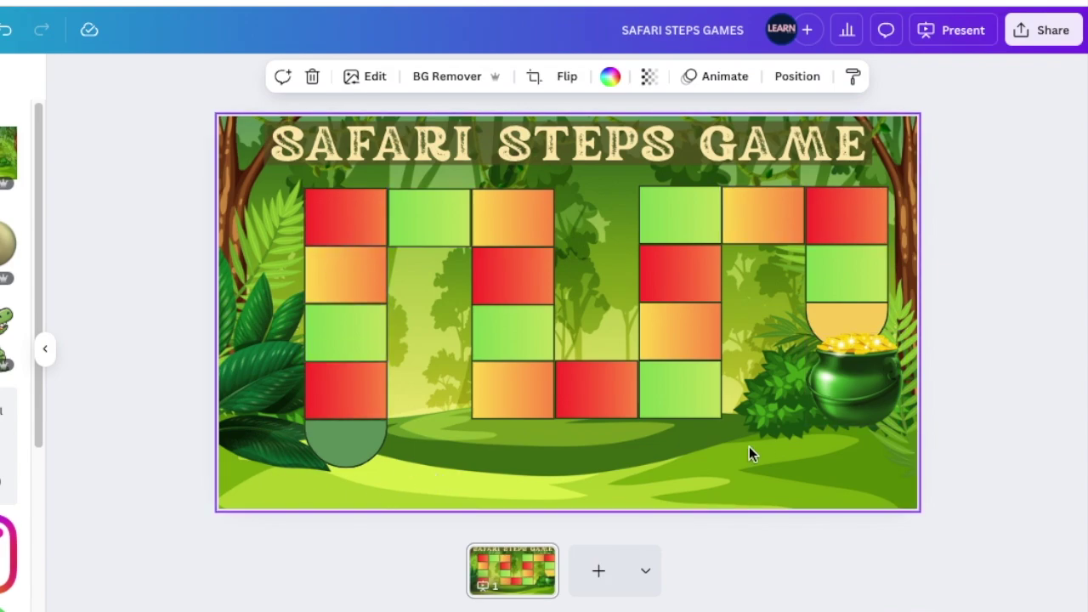
click(484, 265)
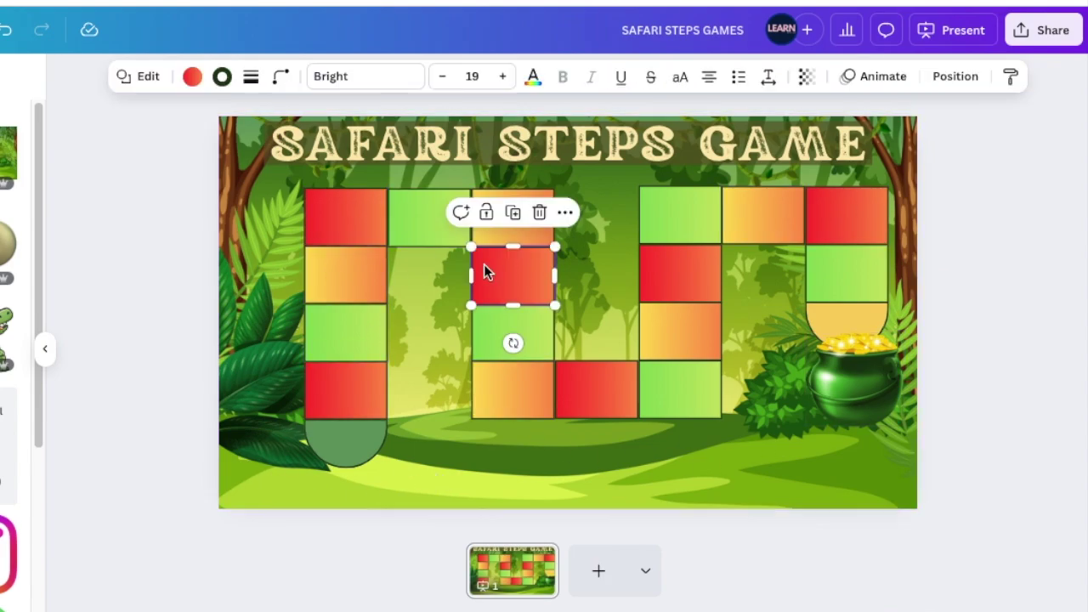
click(571, 468)
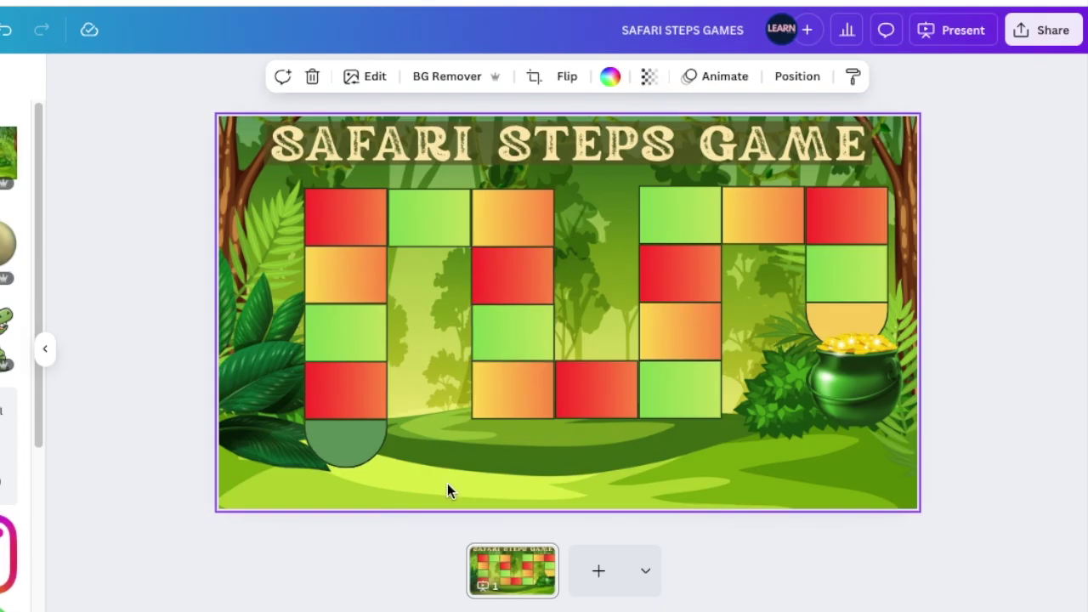
Step: Write START in the rounded green tile at the beginning of the path and set its font to Genty Sans
click(335, 450)
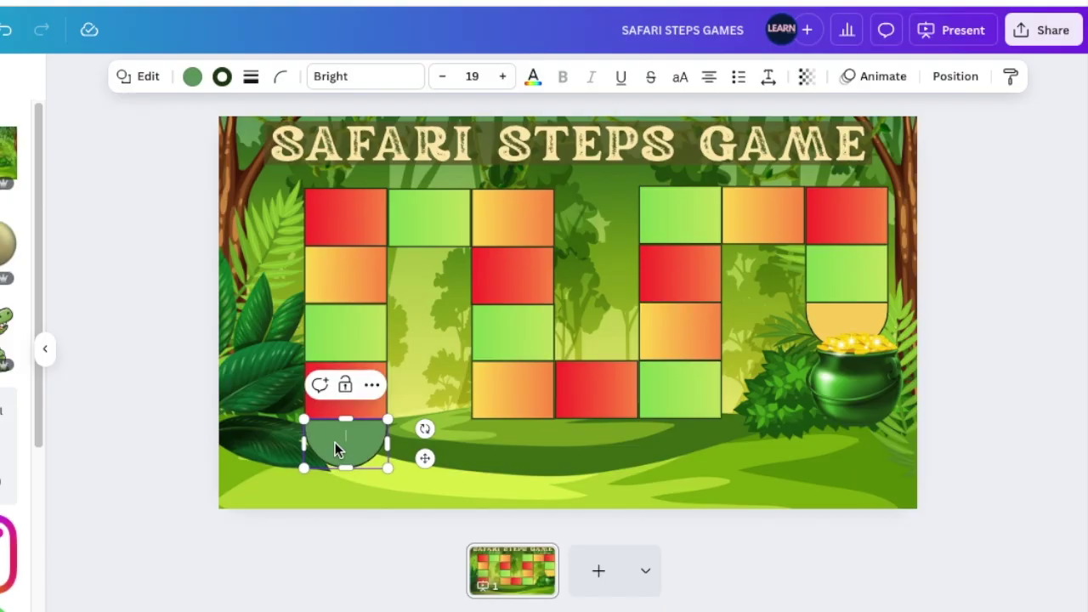
text(St)
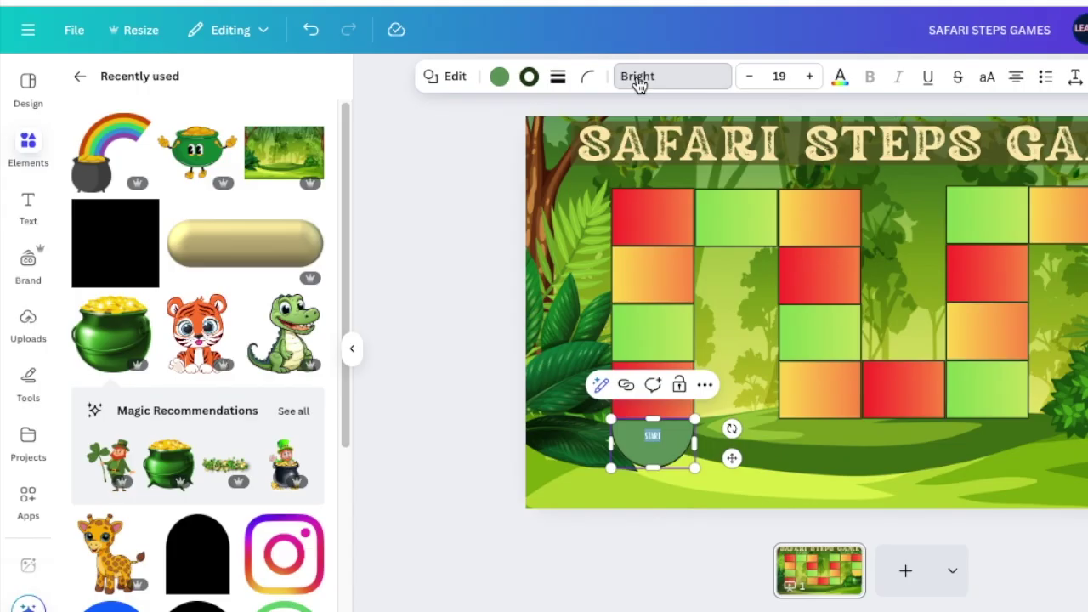
click(329, 79)
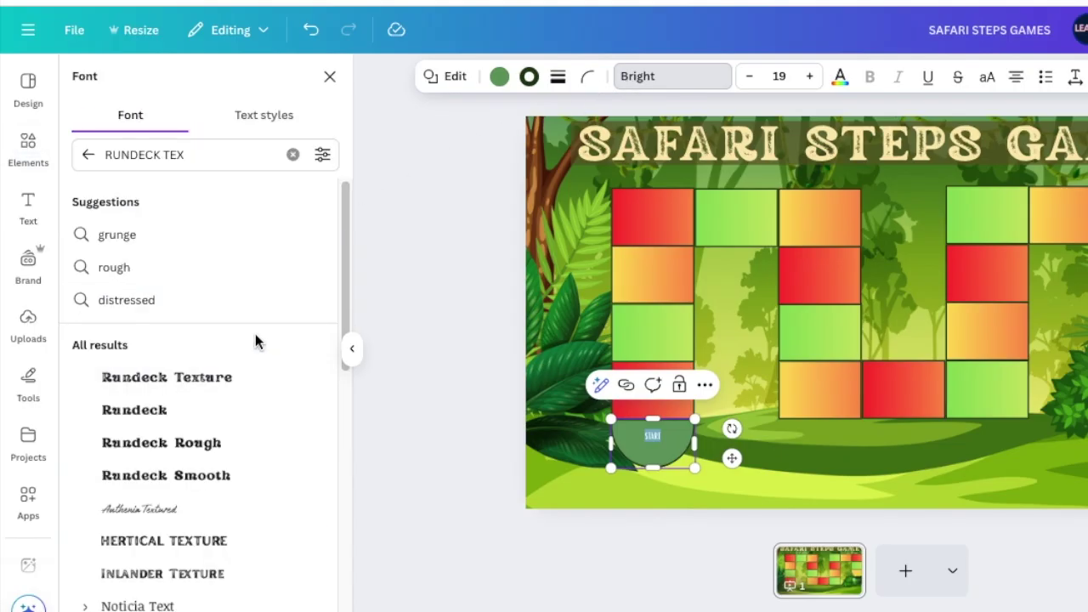
click(174, 396)
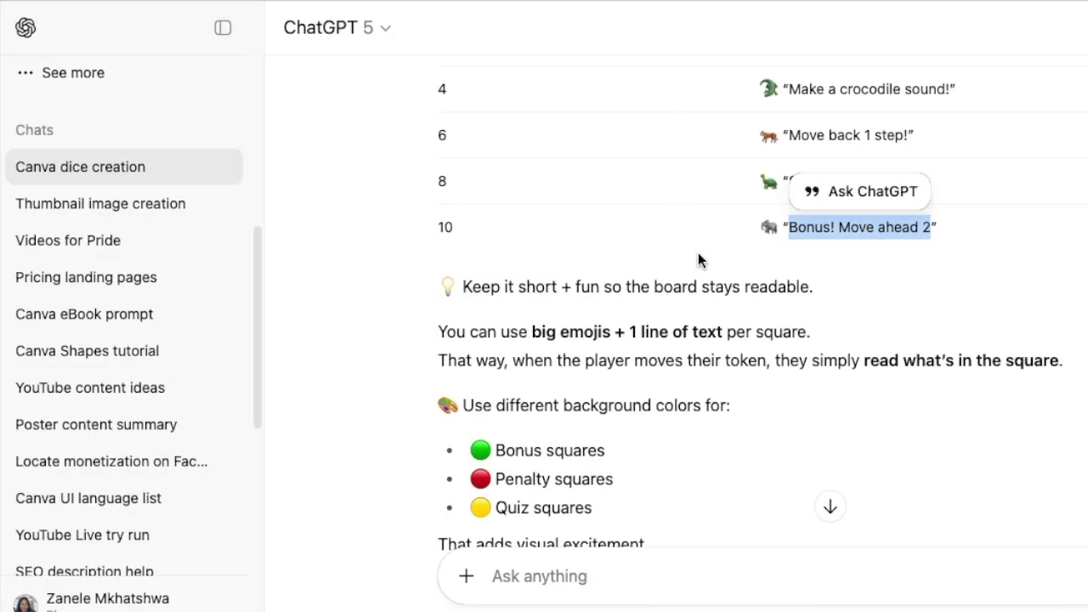
Step: Switch to ChatGPT, find the 20 Jungle Board Prompts and copy the first prompt, "Start your safari!"
scroll(851, 252, up, 3)
scroll(814, 271, down, 12)
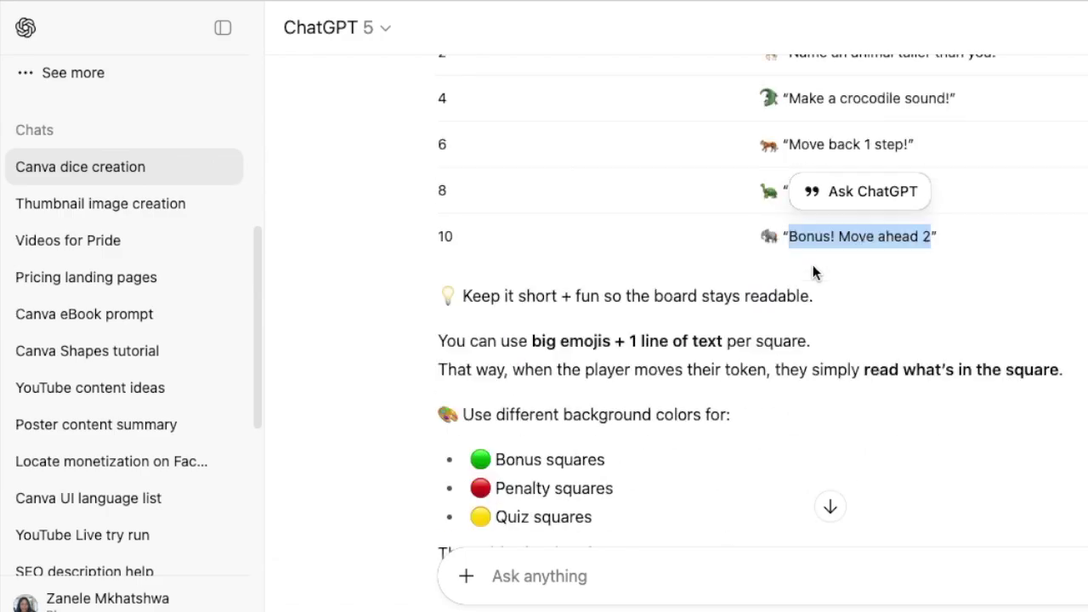
scroll(805, 269, down, 15)
scroll(850, 303, up, 10)
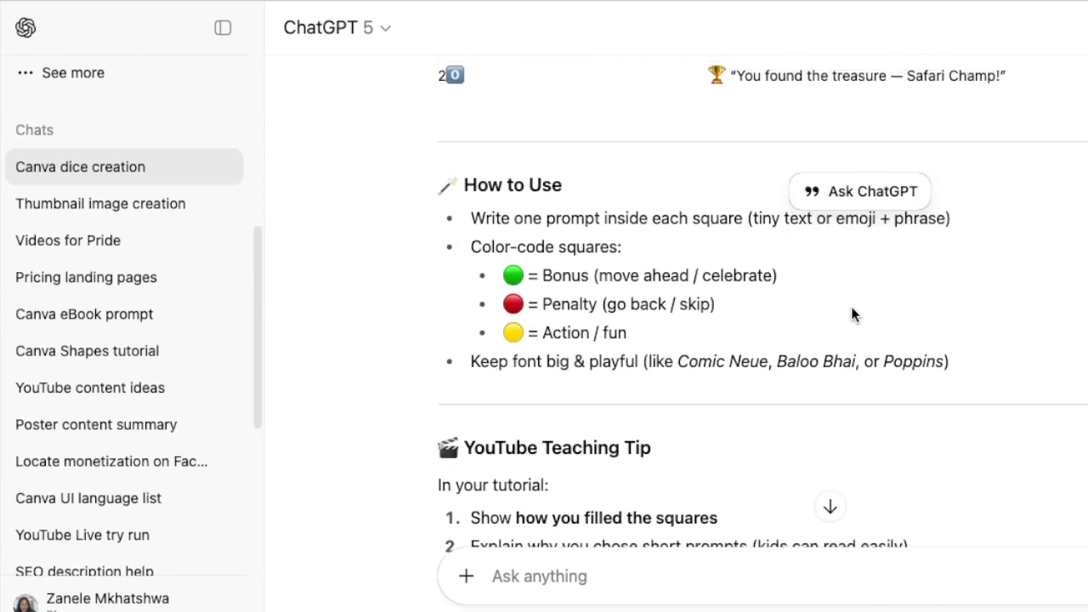
scroll(818, 334, up, 5)
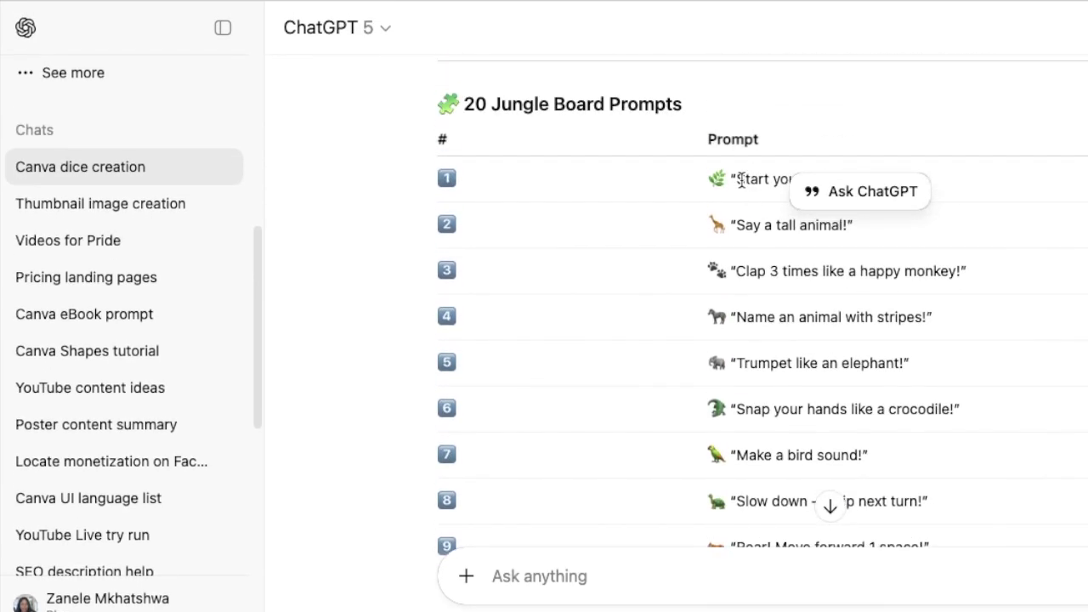
click(741, 179)
drag(736, 179, 848, 194)
key(ctrl+c)
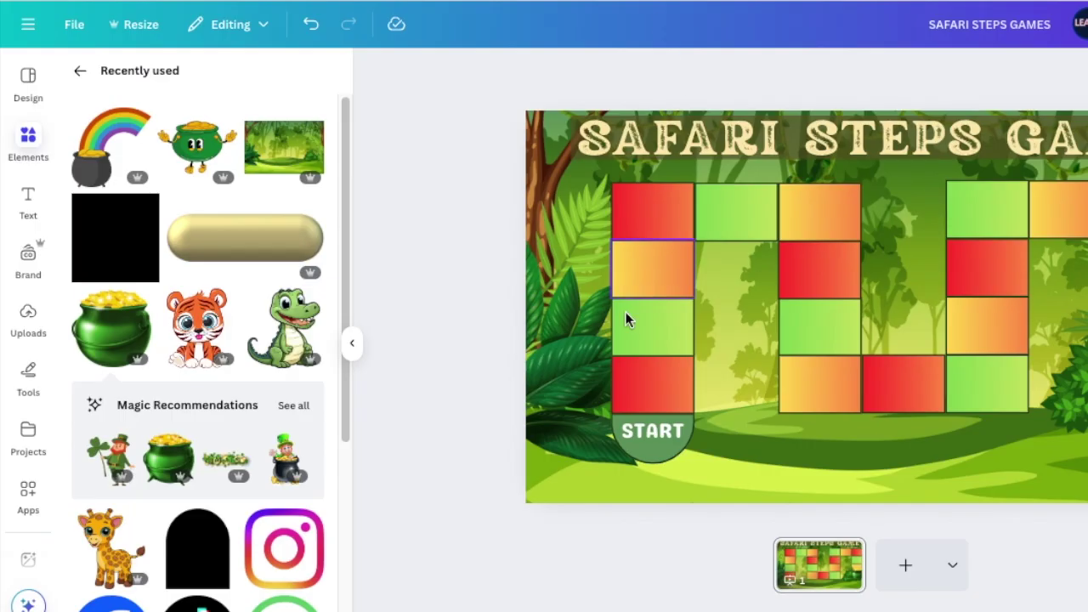
Step: Back in Canva, replace START in the rounded green tile with "Start your safari!" and reduce the text size to 25
click(640, 436)
click(639, 435)
drag(623, 431, 682, 430)
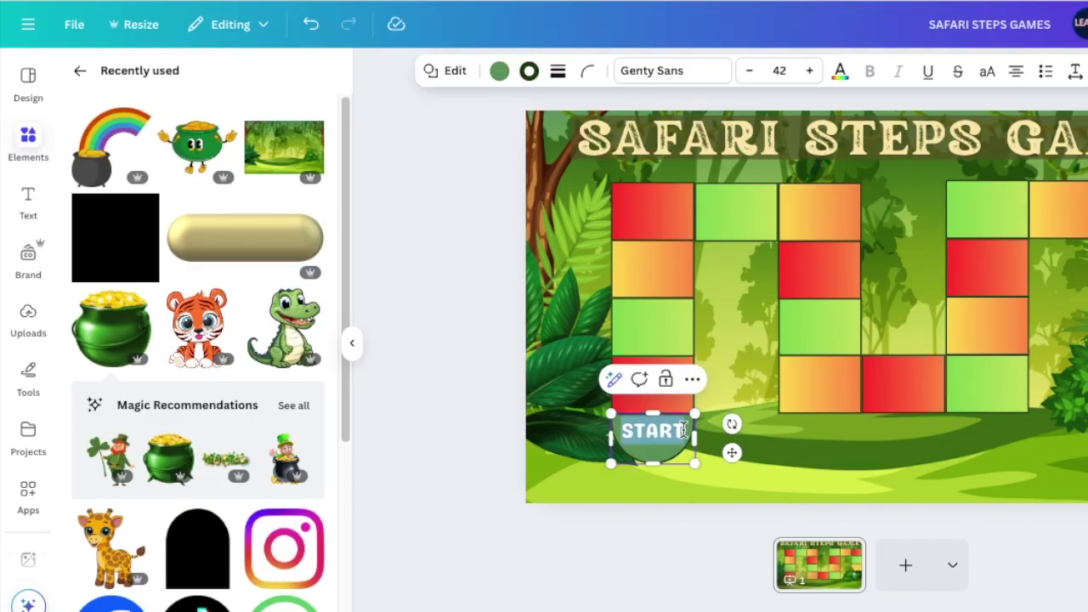
key(ctrl+v)
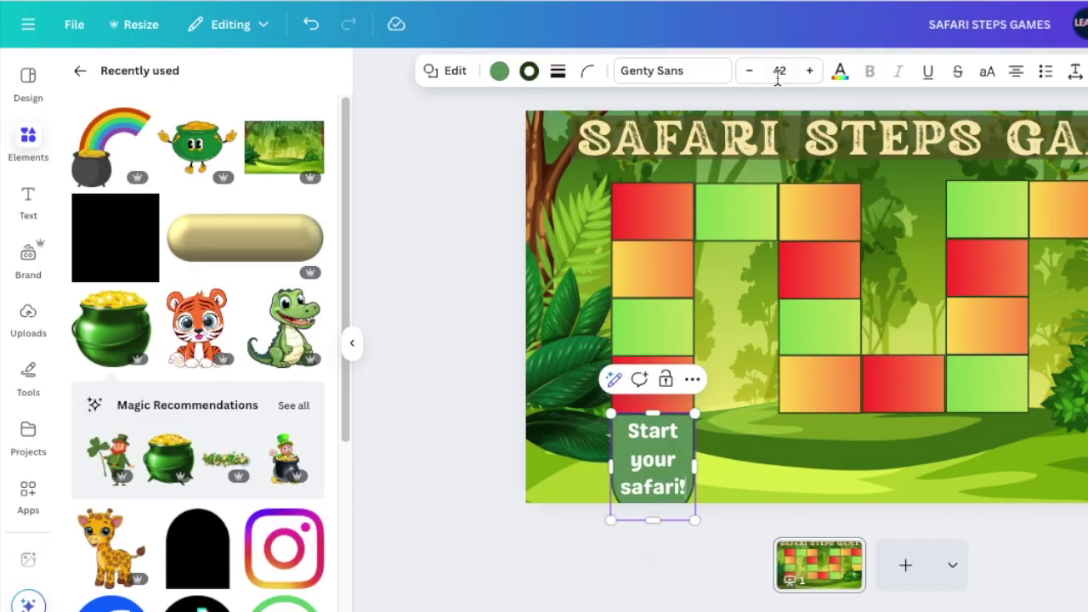
click(752, 74)
click(752, 75)
click(751, 75)
click(751, 75)
click(752, 75)
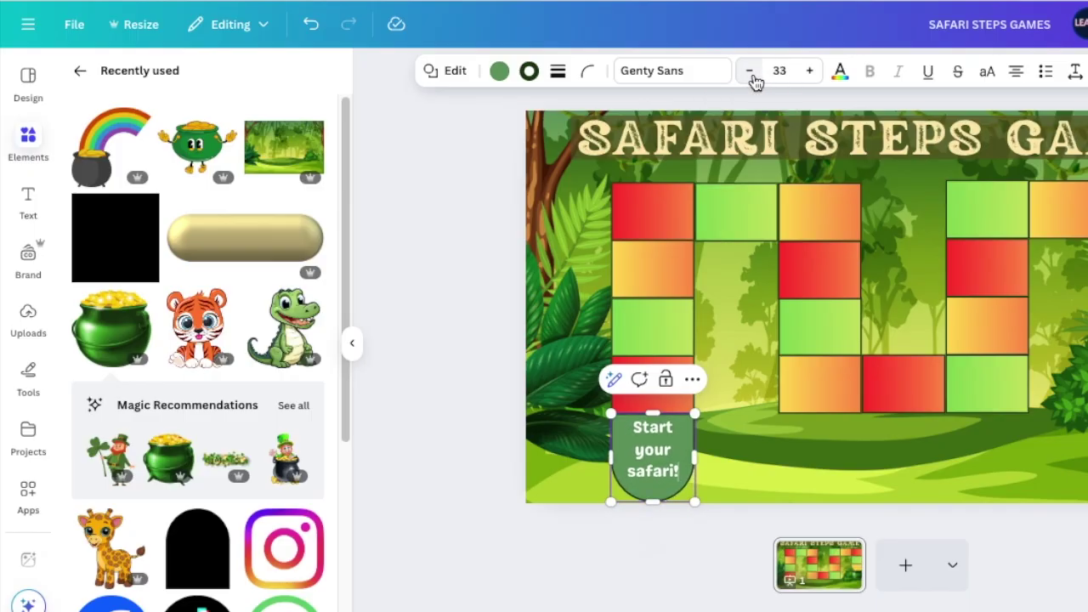
click(752, 75)
click(751, 75)
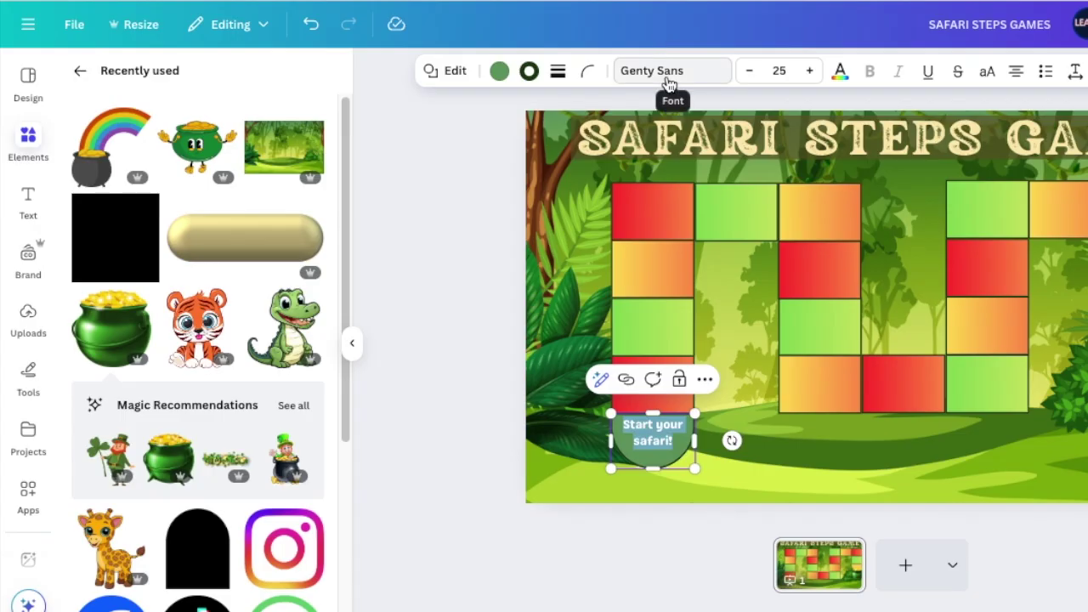
Step: Copy the prompt "Say a tall animal!" from ChatGPT and paste it into the red tile above the start tile in Canva
key(ctrl+Tab)
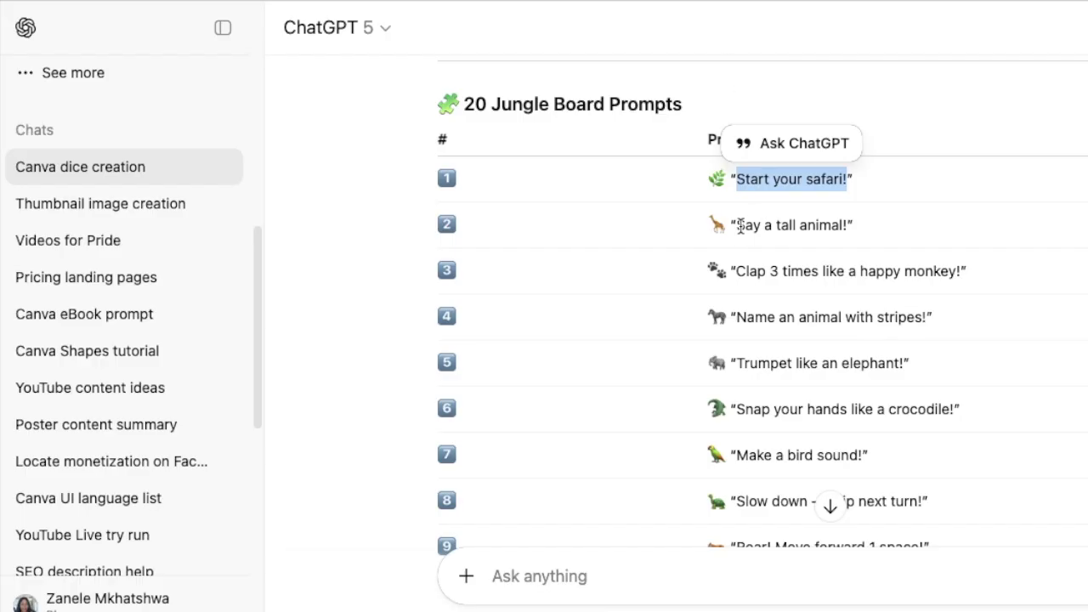
drag(737, 225, 835, 232)
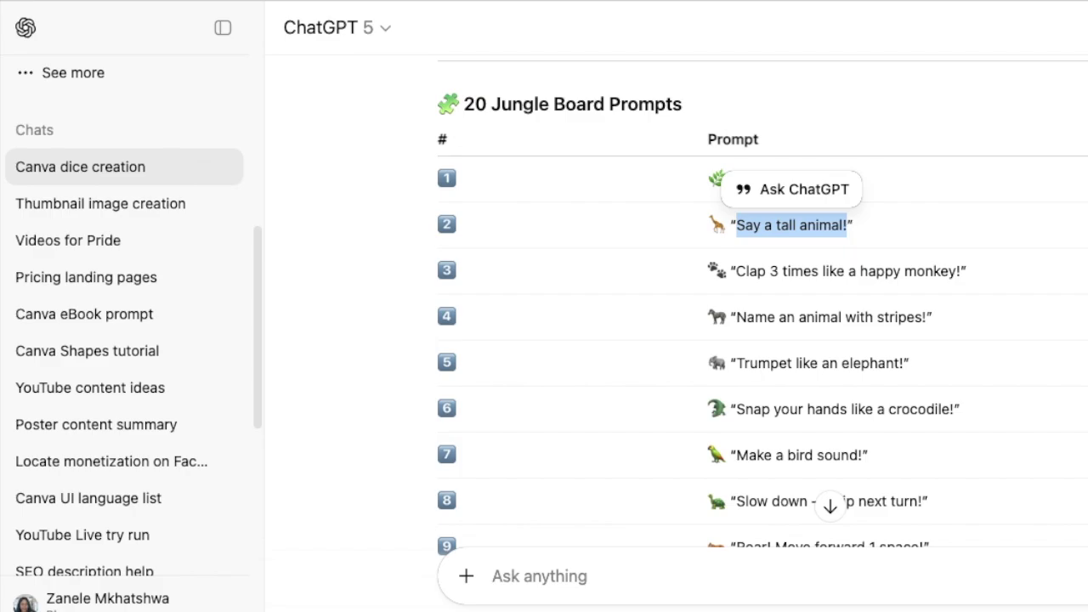
key(super+Tab)
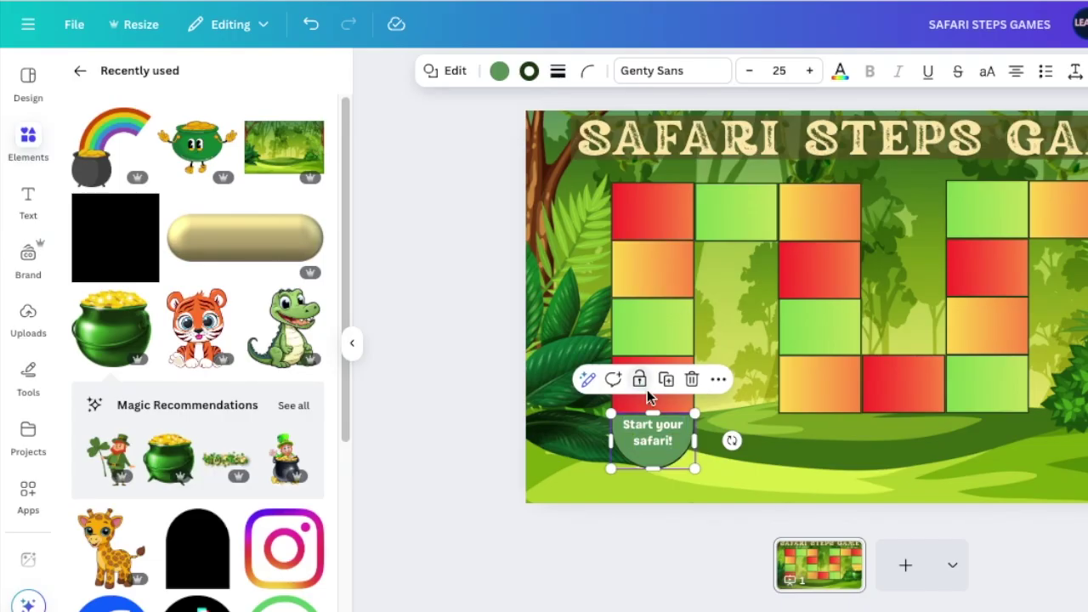
click(644, 402)
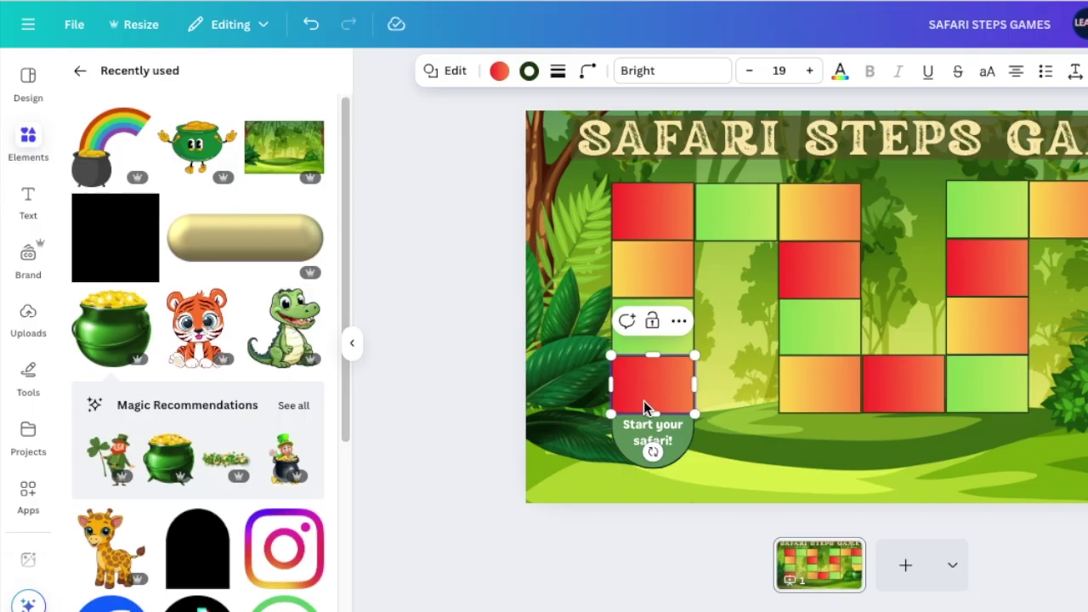
text(Say a tall animal!)
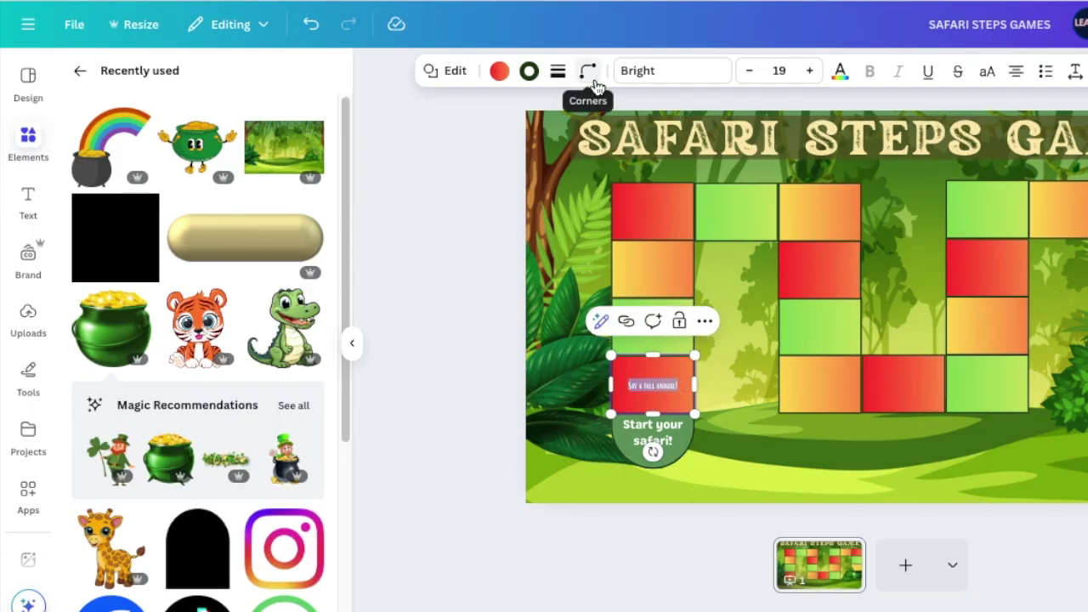
Step: Set the "Say a tall animal!" text to Genty Sans at size 25
click(651, 75)
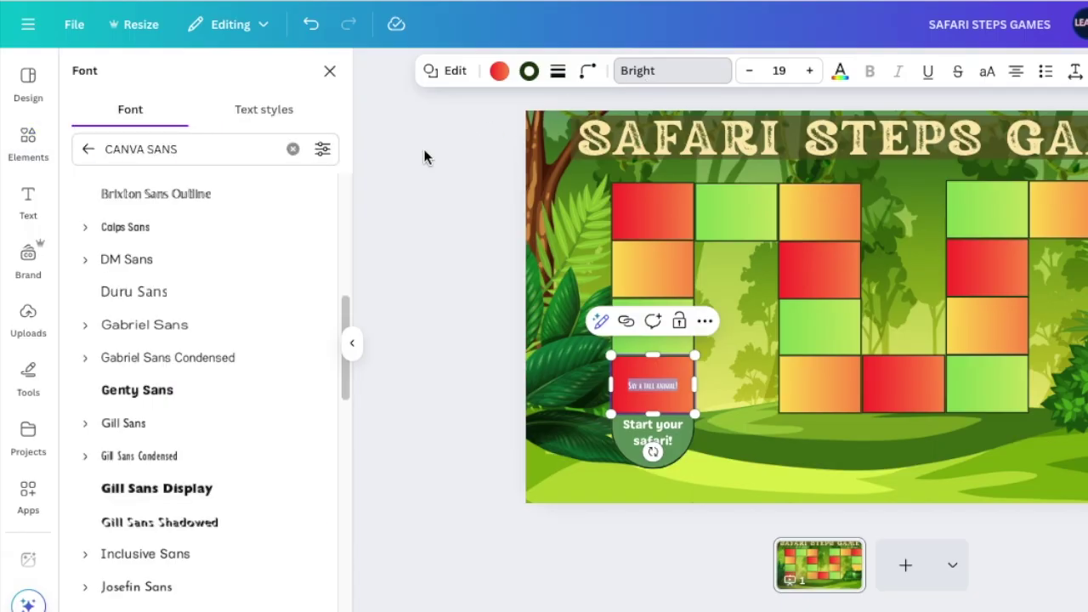
click(214, 400)
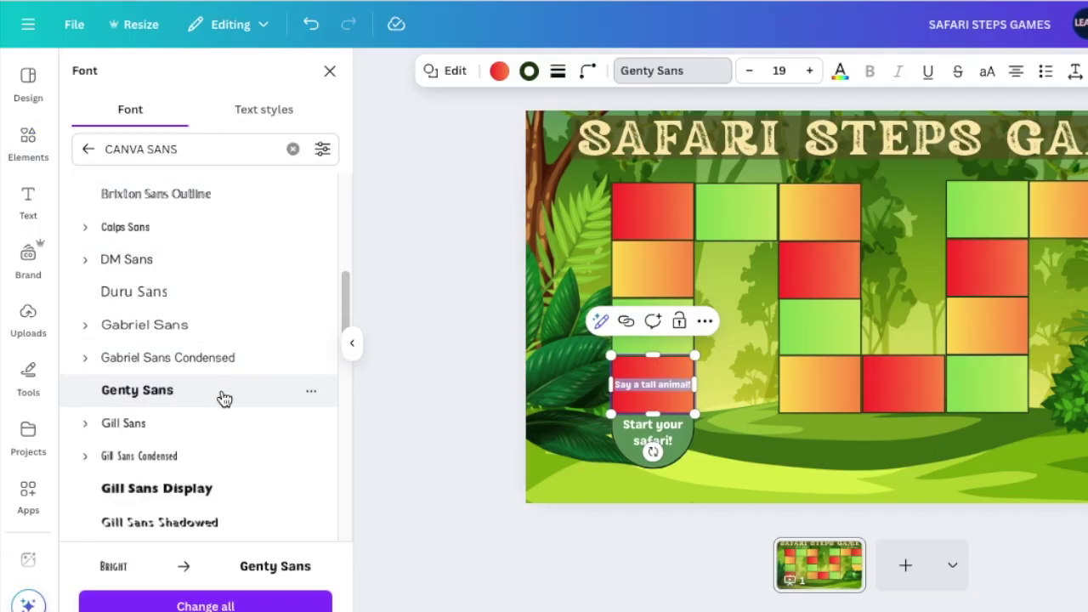
click(813, 70)
click(813, 71)
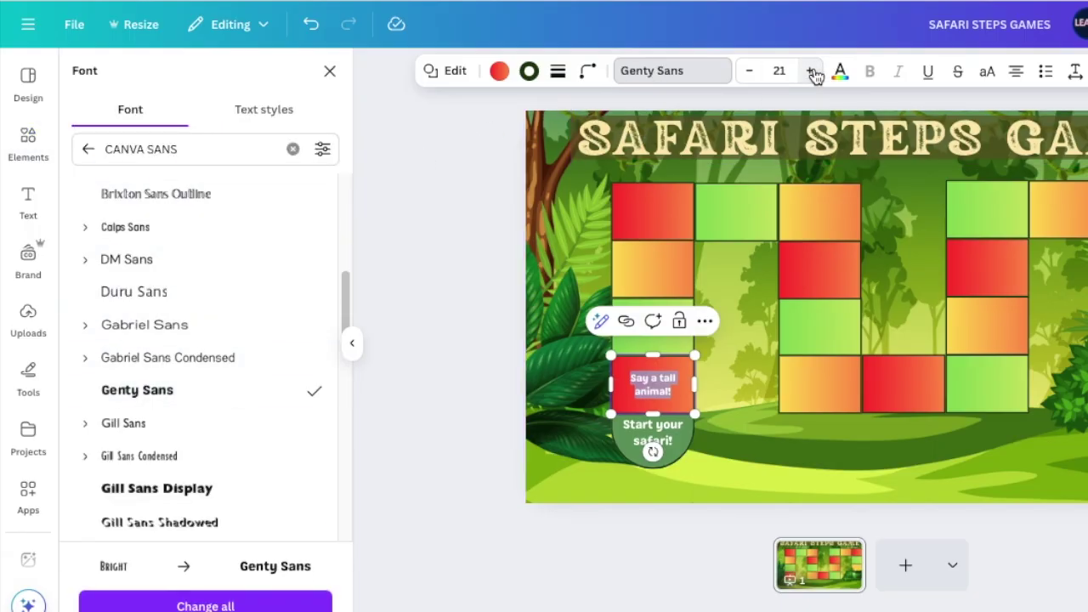
click(813, 71)
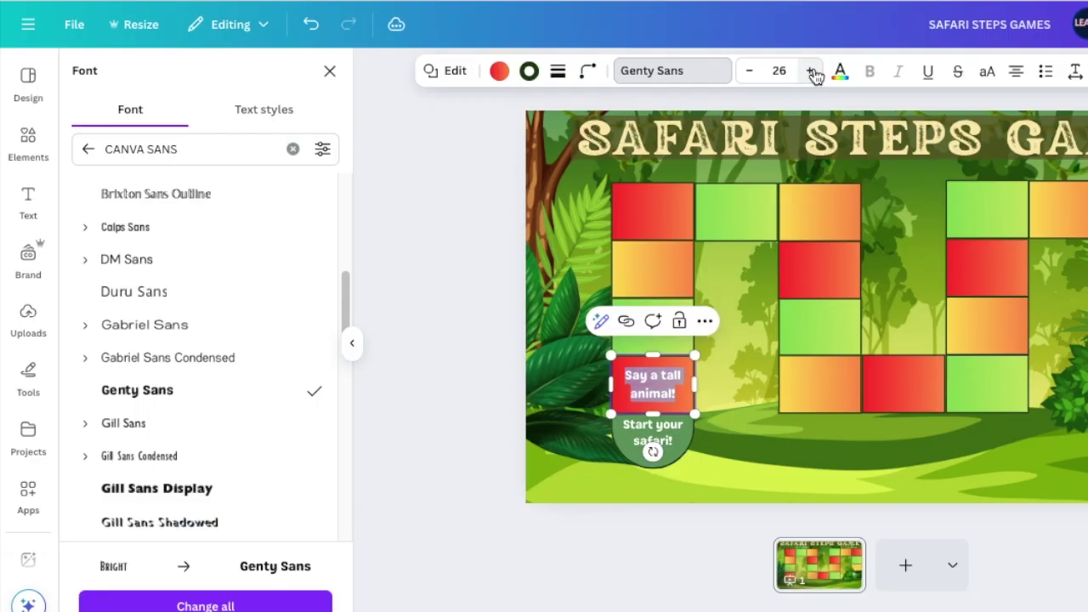
click(749, 71)
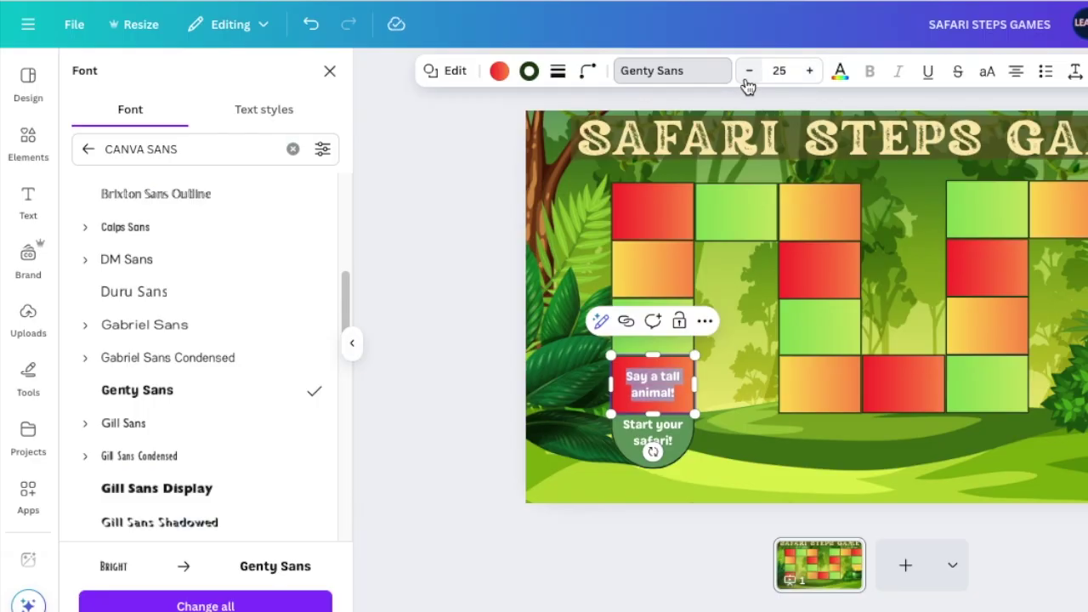
Step: Paste "Clap 3 times like a happy monkey!" into the green tile above in Genty Sans, and open its text colour options
click(637, 347)
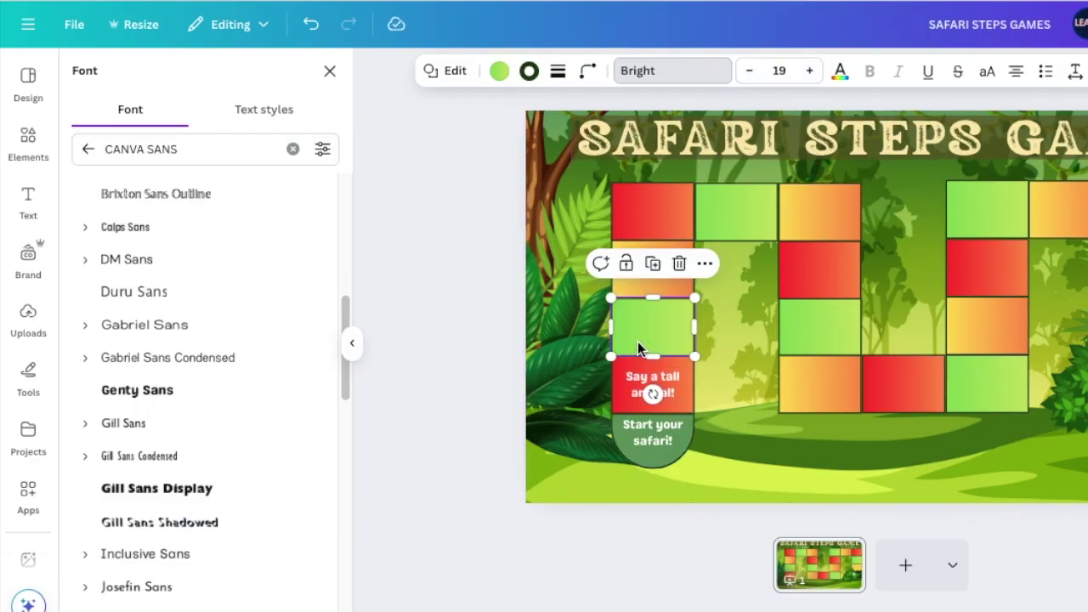
click(639, 334)
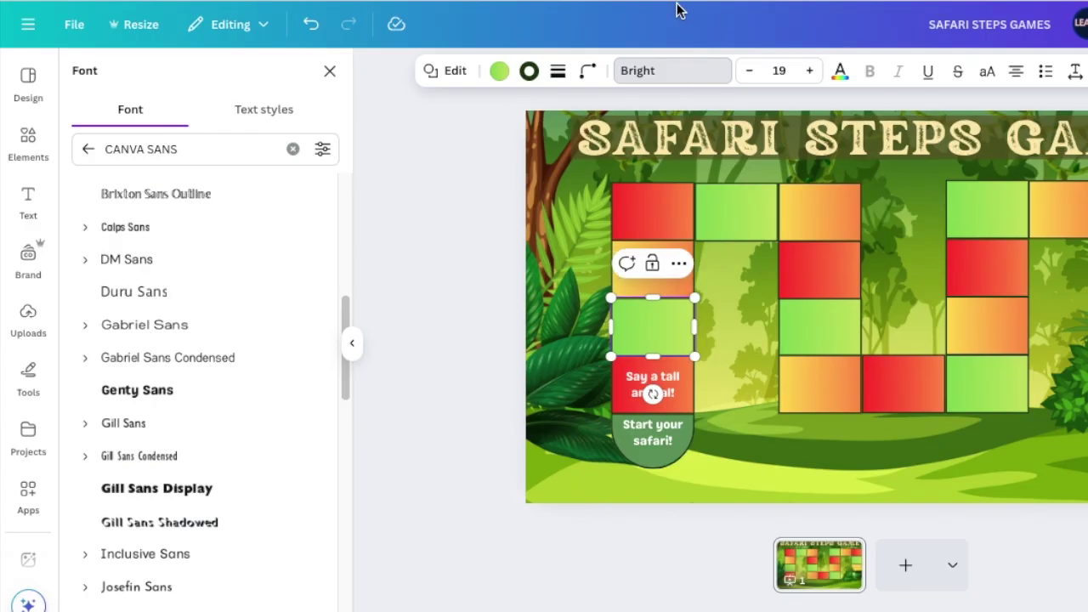
text(Clap 3 times like a happy monkey!)
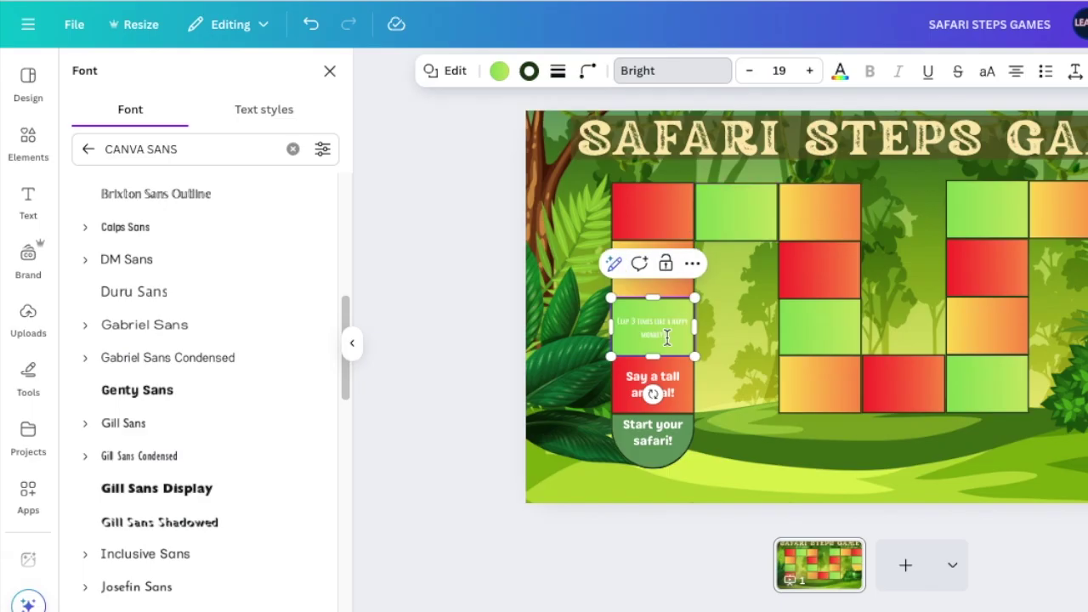
click(137, 390)
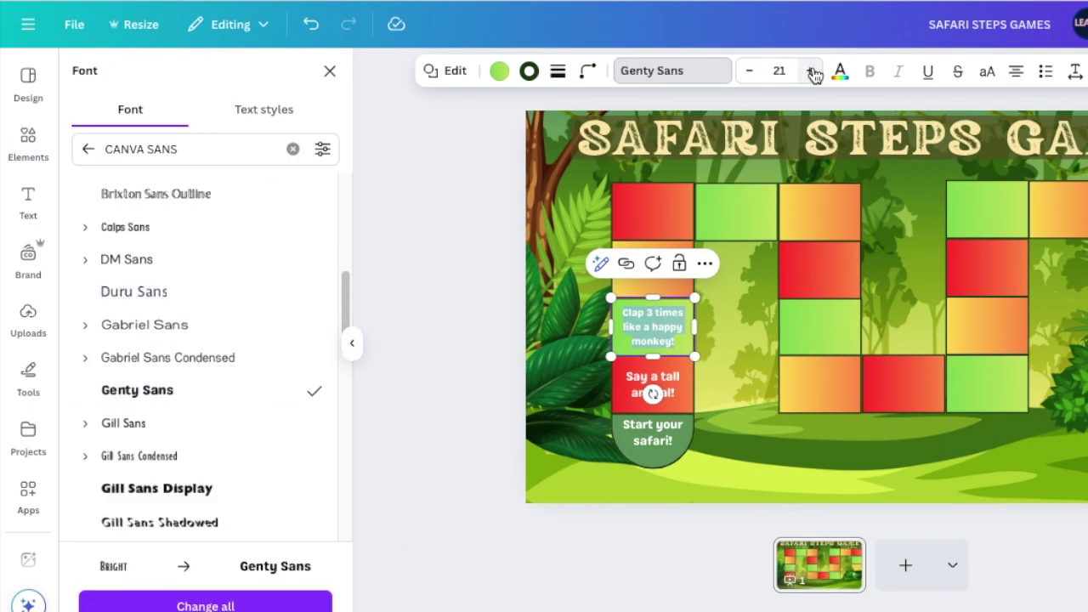
click(840, 71)
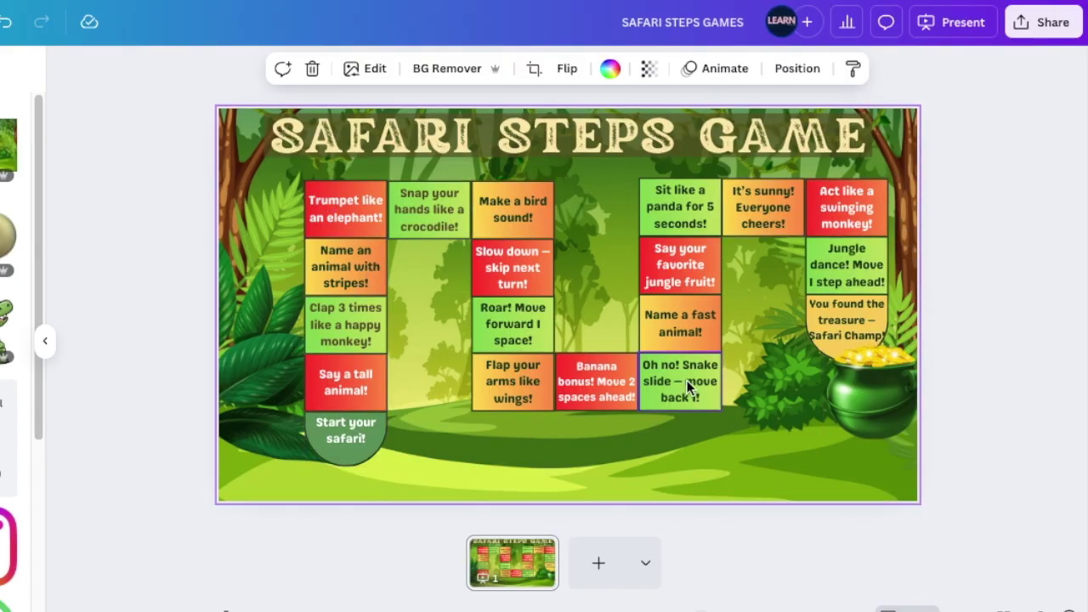
Step: Select all the path tiles together with the pot of gold and group them
drag(176, 166, 889, 436)
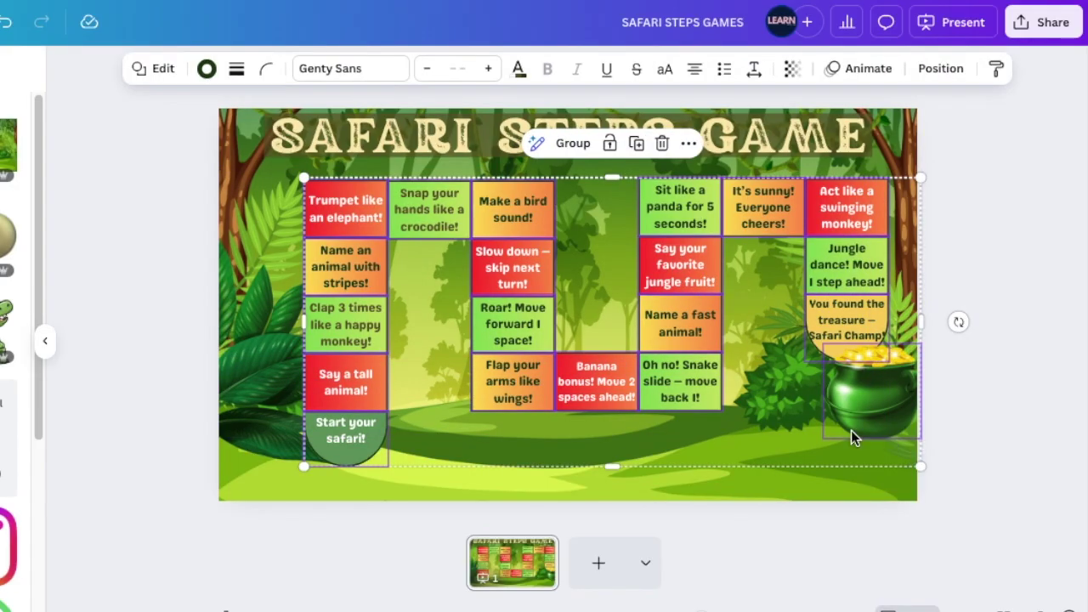
click(576, 144)
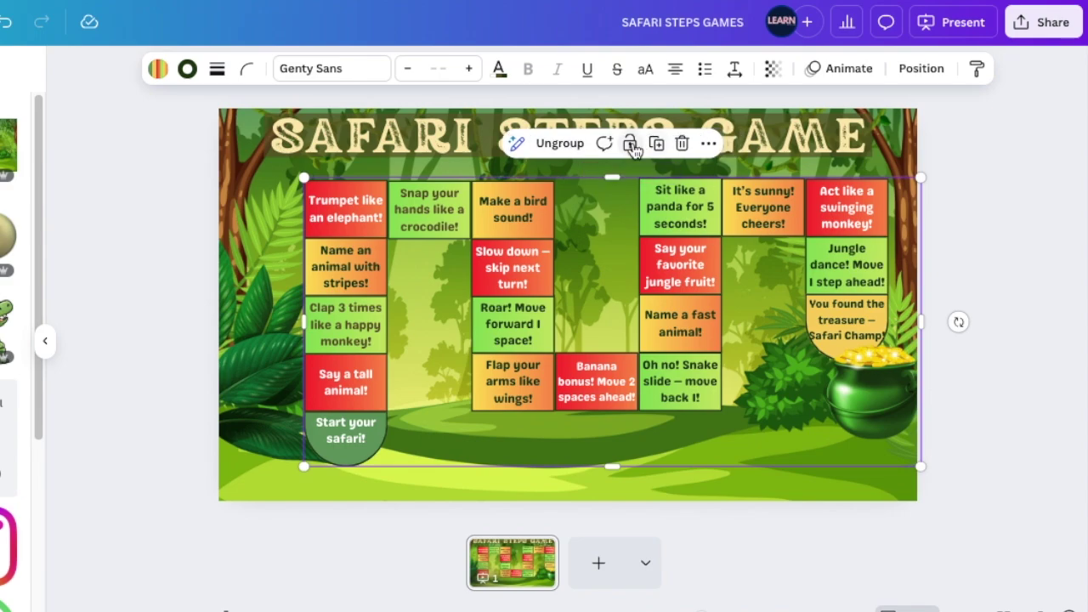
Step: Lock the grouped path tiles and pot of gold in place
click(629, 143)
click(250, 299)
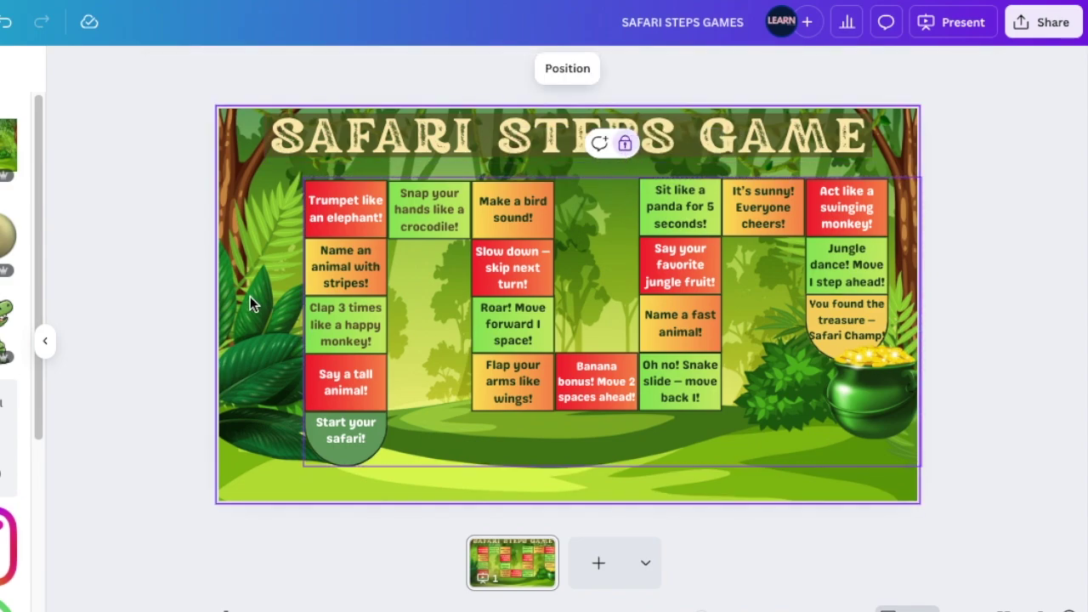
click(84, 236)
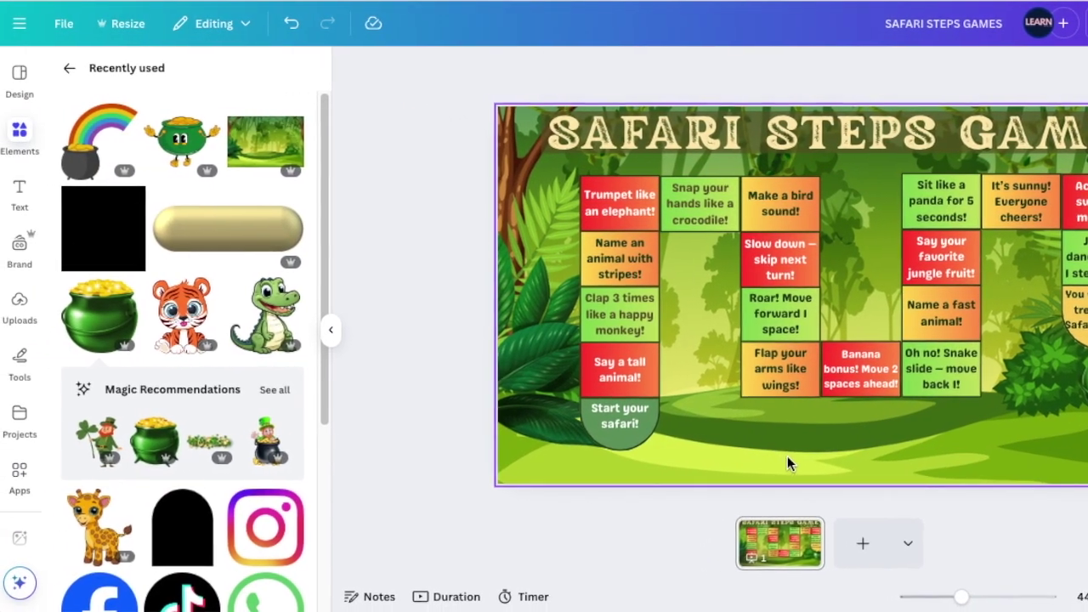
click(766, 456)
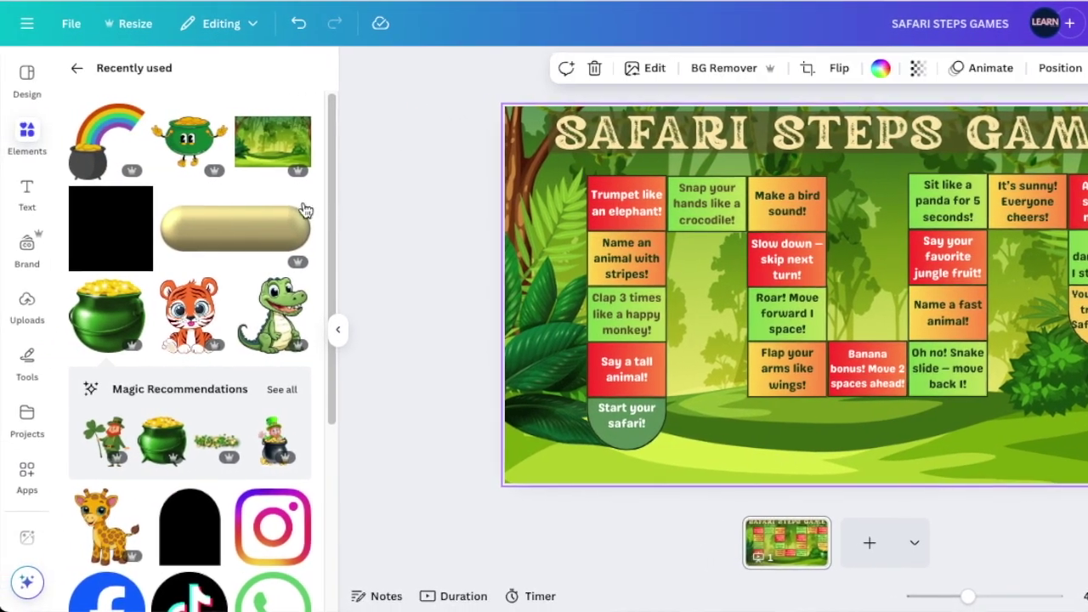
Step: Add the recently used tiger graphic, shrink it and place it in the board's lower-left corner beside the start tile
click(34, 132)
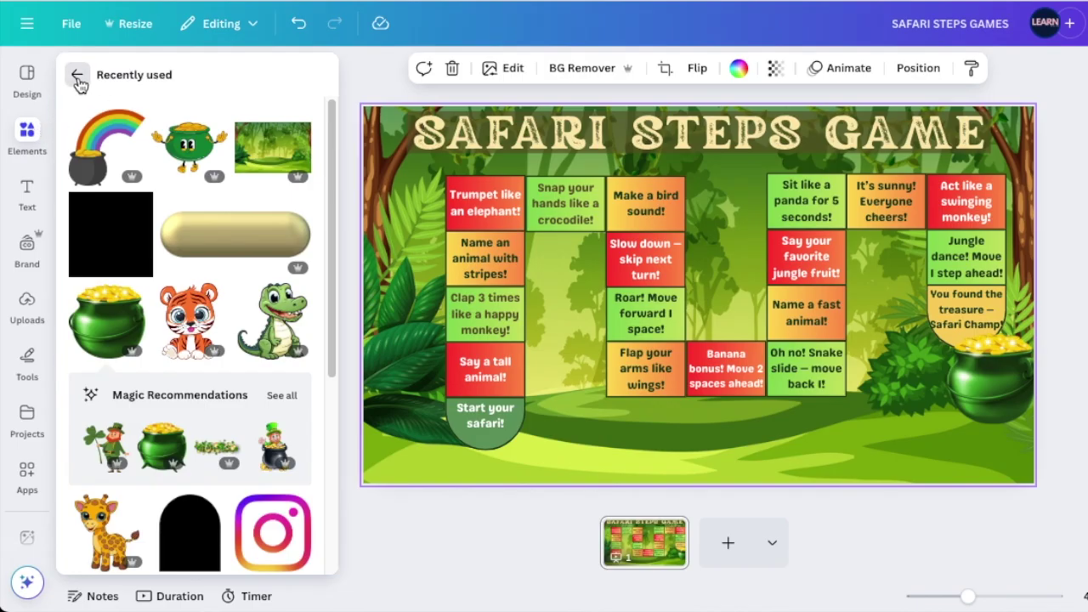
click(189, 322)
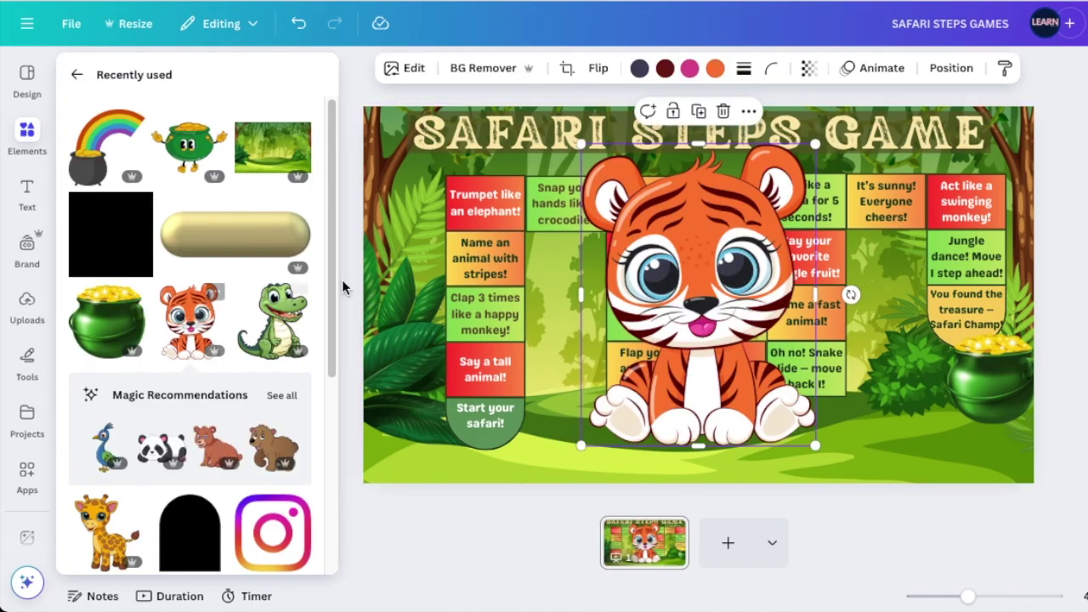
click(593, 141)
drag(582, 145, 803, 360)
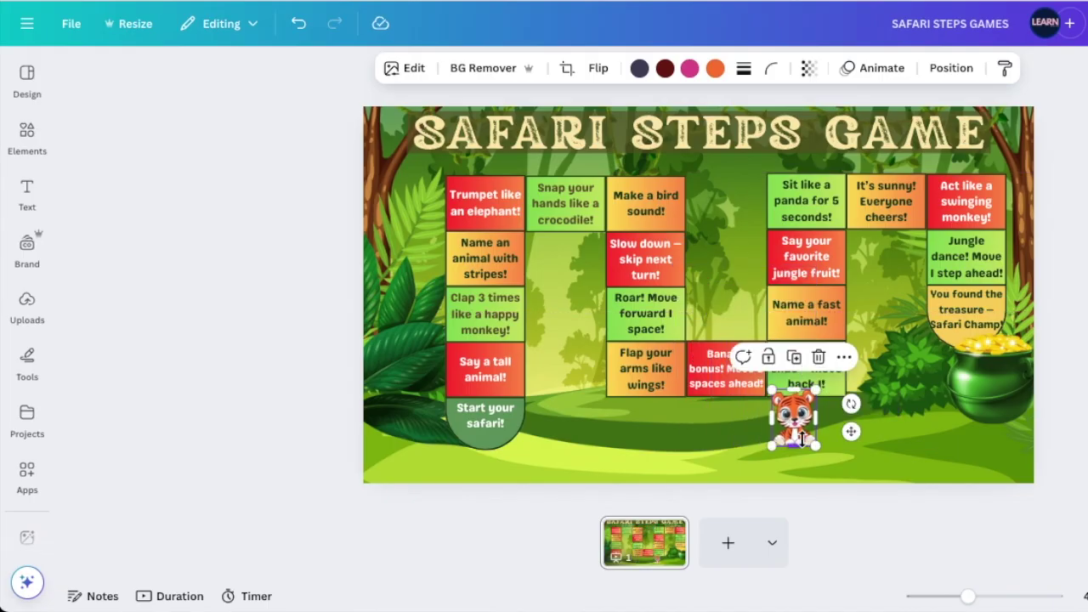
drag(851, 431, 472, 460)
Step: Add the giraffe graphic from the tiger's magic recommendations, shrink it and place it to the left of the tiger
click(31, 136)
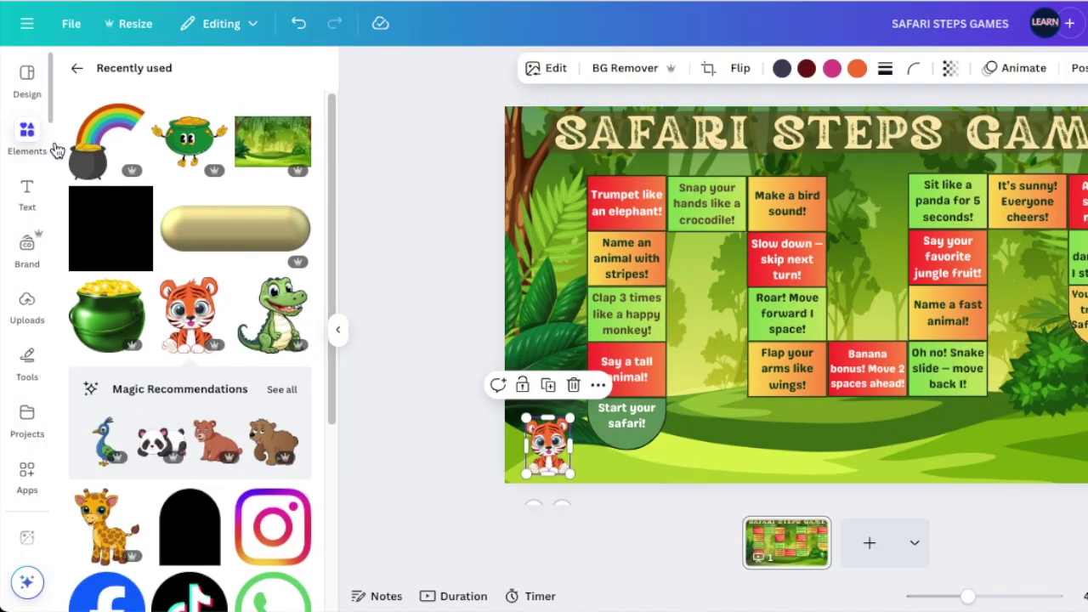
scroll(295, 189, down, 1)
click(281, 374)
click(192, 321)
drag(840, 297, 524, 425)
drag(548, 446, 559, 449)
Step: Add the walking lion graphic, shrink it and place it to the right of the tiger
click(273, 321)
click(672, 467)
drag(1011, 419, 639, 452)
click(706, 474)
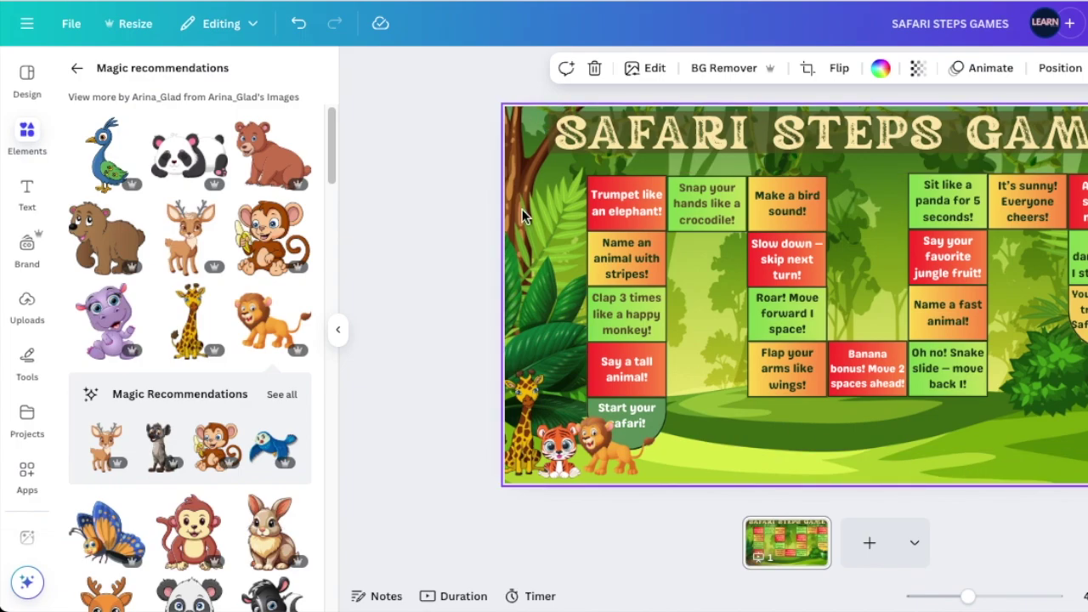
Step: Add a wide rectangle below the middle of the path and give it an olive-brown fill with a cream outline
key(t)
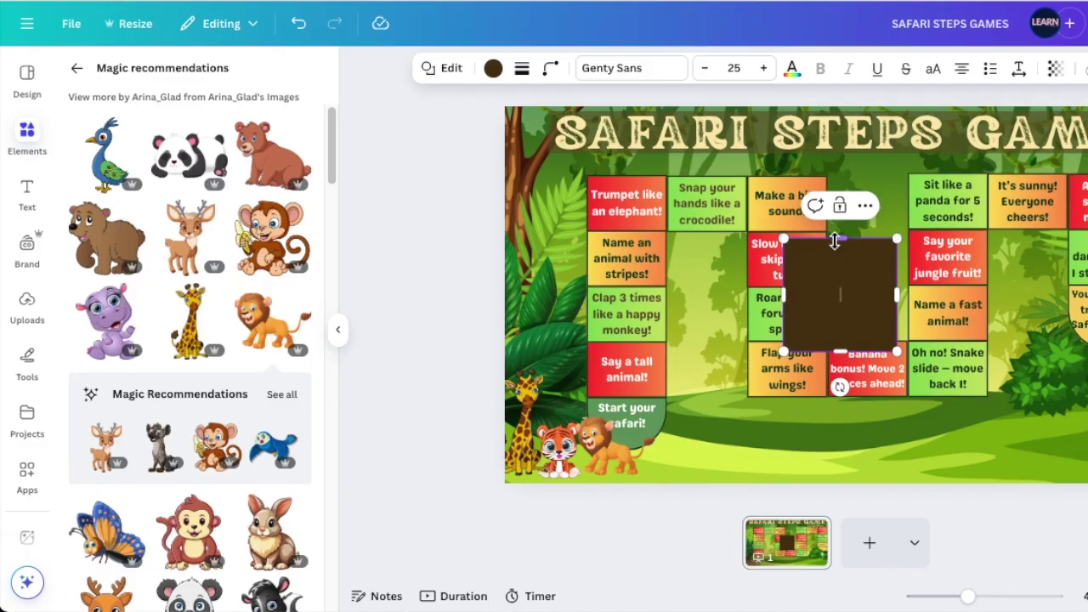
drag(830, 263, 828, 297)
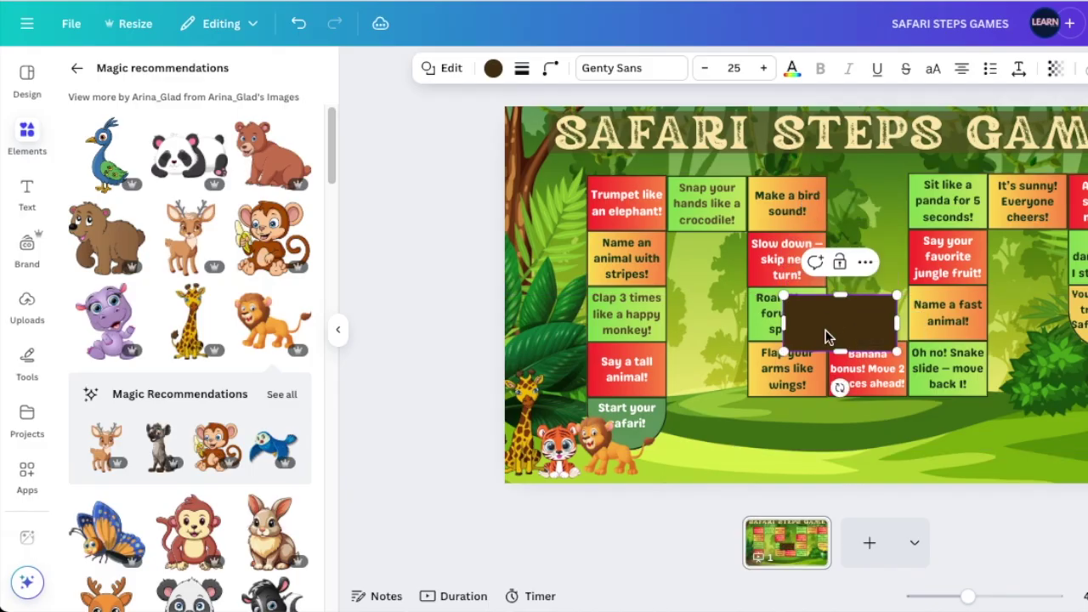
drag(826, 340, 746, 447)
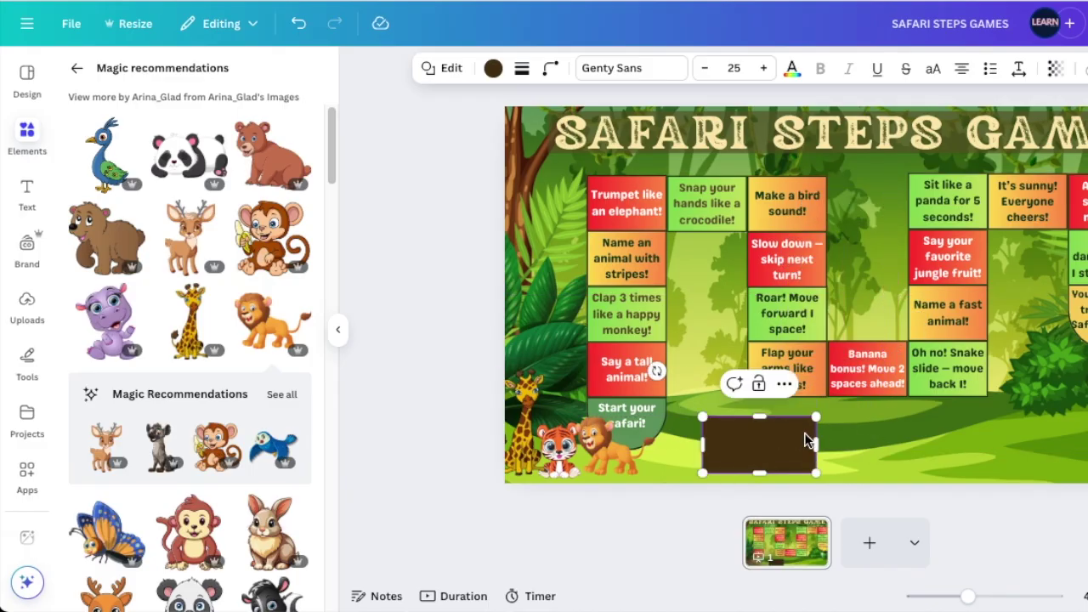
drag(822, 447, 989, 444)
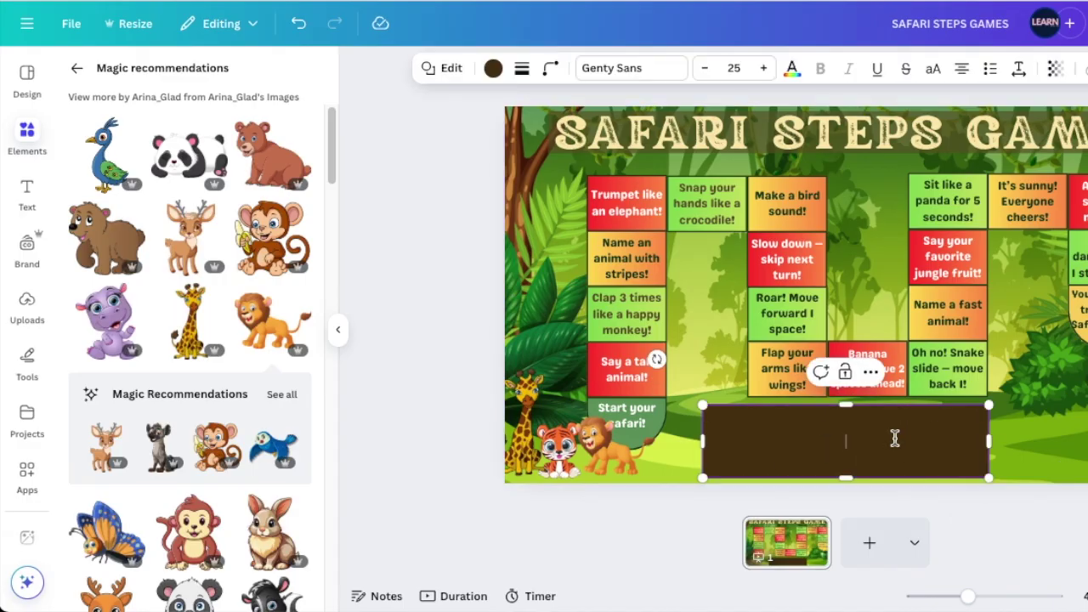
click(507, 70)
click(823, 449)
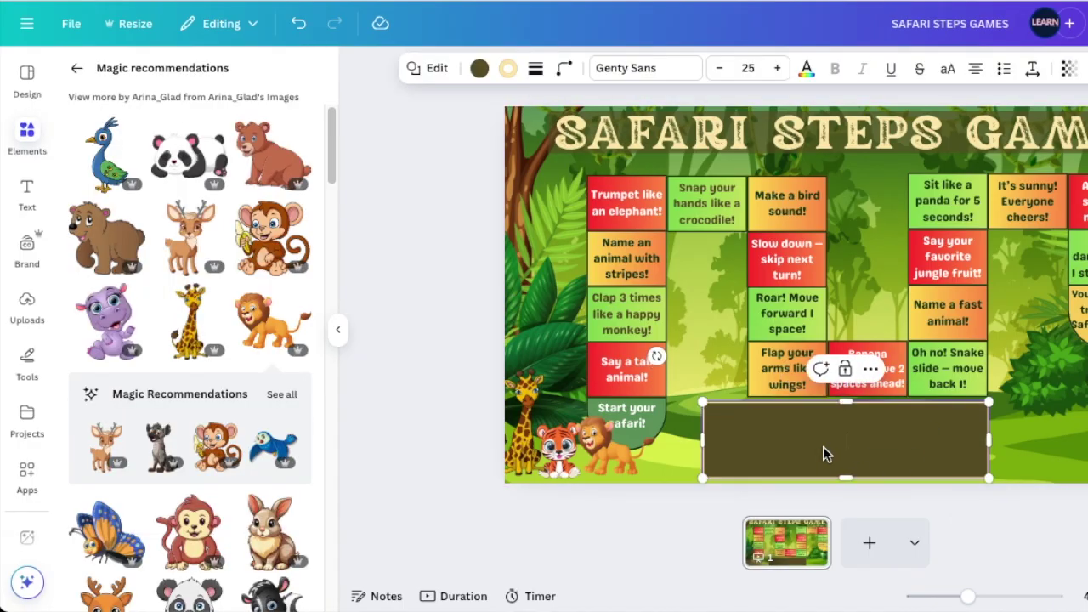
Step: Enter the heading "GAME RULES:" in the rectangle and paste the Goal, Start and Finish lines from ChatGPT beneath it
text(GAME RULES:)
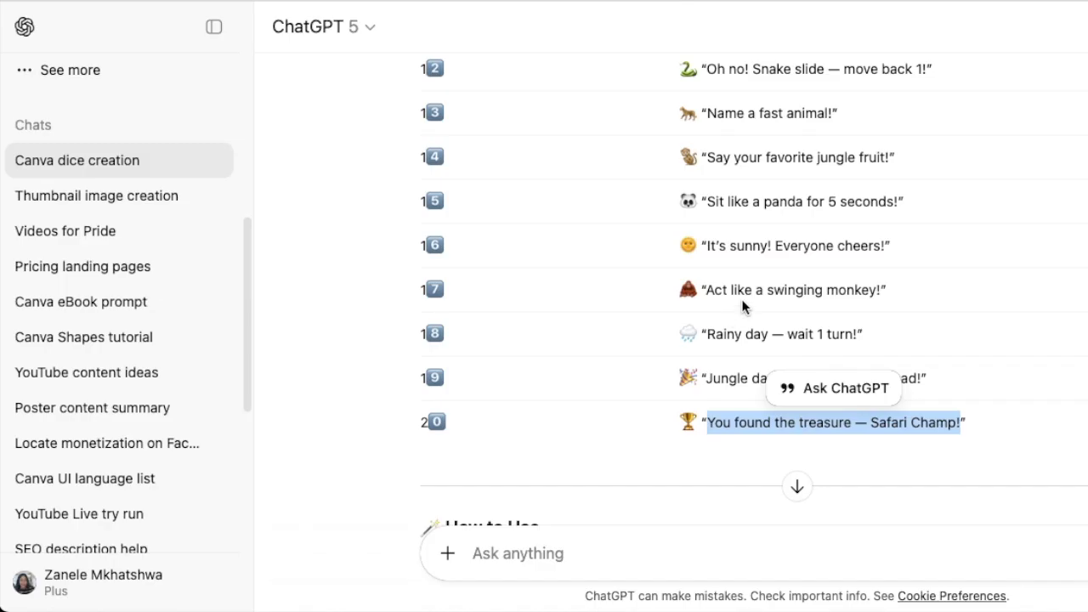
scroll(746, 306, down, 3)
scroll(644, 247, up, 15)
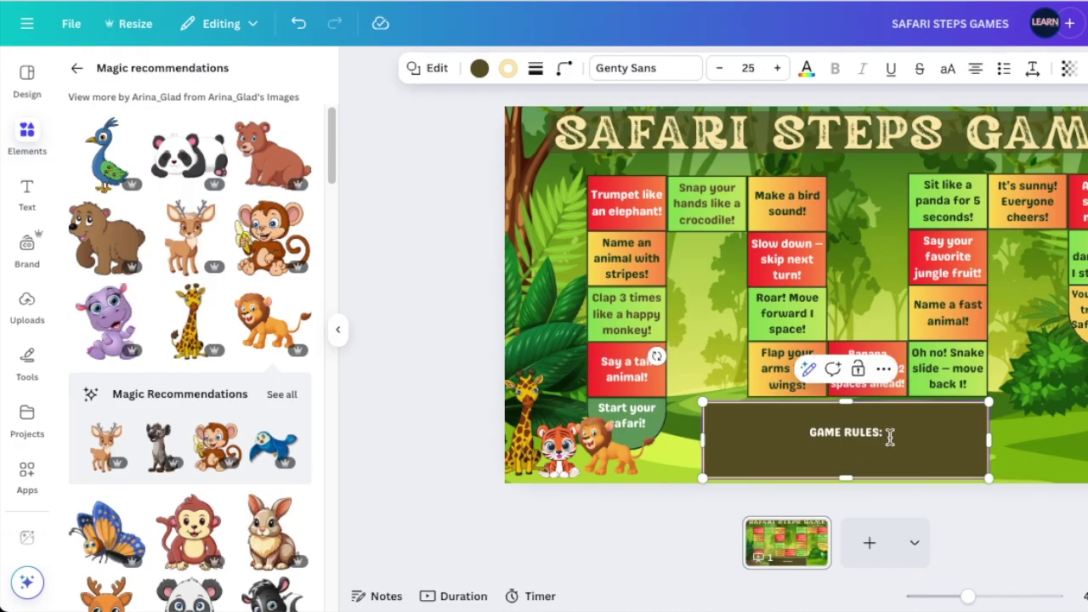
text(🎯Goal: Help your animal reach the jungle treasure by learning fun facts and answering mini-questions. 🏁Start: Bottom left 🏆Finish: Top right)
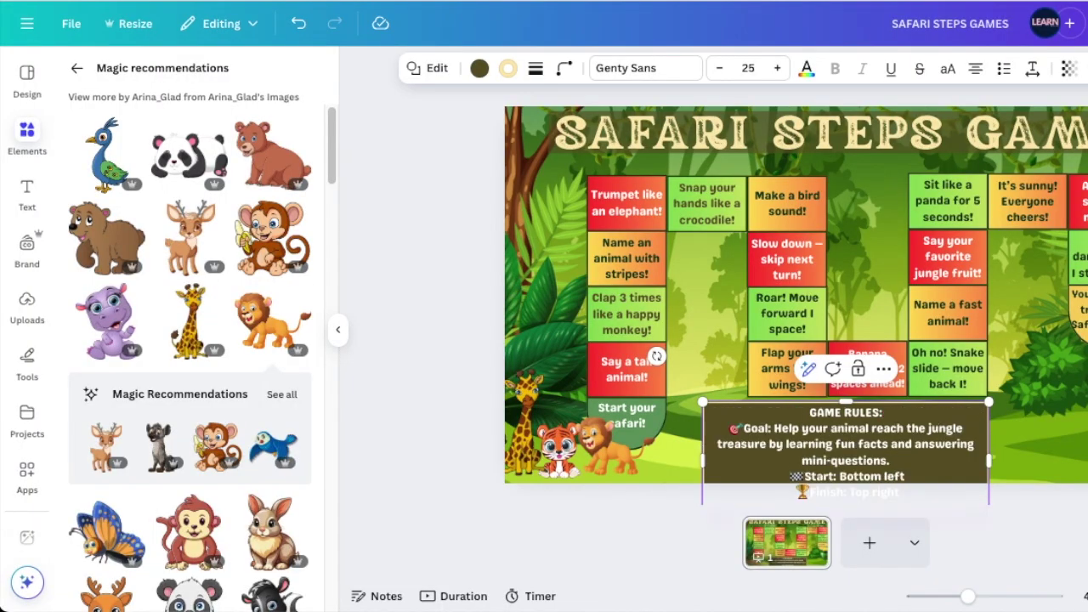
Step: Left-align the rules lines below the heading and set the text size to 23
drag(802, 494, 721, 427)
click(975, 68)
click(719, 68)
click(719, 68)
Step: Change the Finish line to "Bottom right" and fit the rules box within the board's lower edge
click(776, 472)
key(BackSpace)
key(BackSpace)
key(BackSpace)
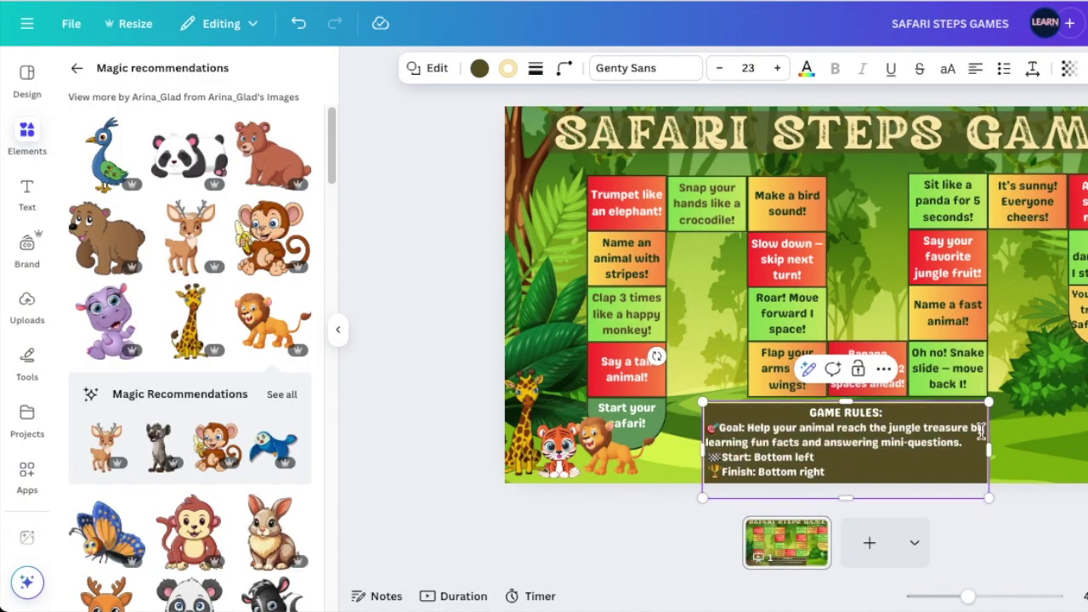
click(1023, 467)
click(892, 434)
mouse_move(848, 402)
mouse_down()
mouse_move(852, 391)
mouse_move(852, 403)
mouse_up()
Step: Add a small rounded rectangle and place it above the giraffe as a label
click(674, 464)
key(r)
click(550, 68)
mouse_move(897, 358)
mouse_down()
mouse_move(870, 338)
mouse_move(541, 351)
mouse_up()
Step: Give the label a dark green fill and cream outline, and enter the text "Pick a Player!"
click(493, 68)
click(119, 258)
click(522, 68)
click(479, 114)
click(493, 68)
click(227, 153)
text(Pick a Player!)
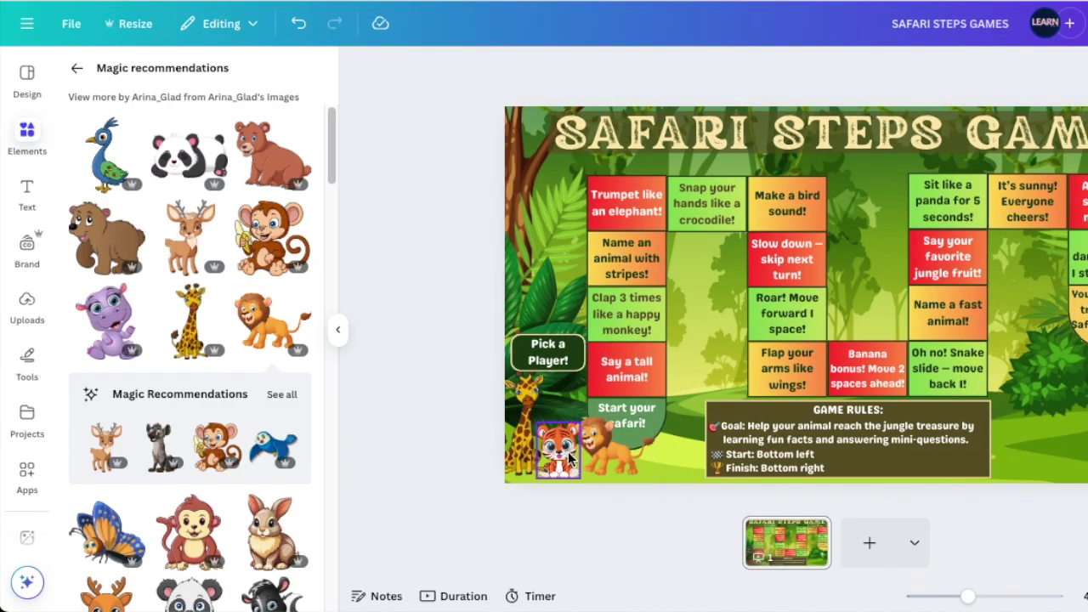
Step: Add a triangle, shrink it and place it pointing down from the "Pick a Player!" label
click(76, 68)
click(76, 68)
click(99, 163)
drag(793, 383, 804, 260)
drag(793, 332, 559, 382)
Step: Fill the small triangle with red and give it a cream outline
click(83, 362)
click(738, 68)
click(723, 68)
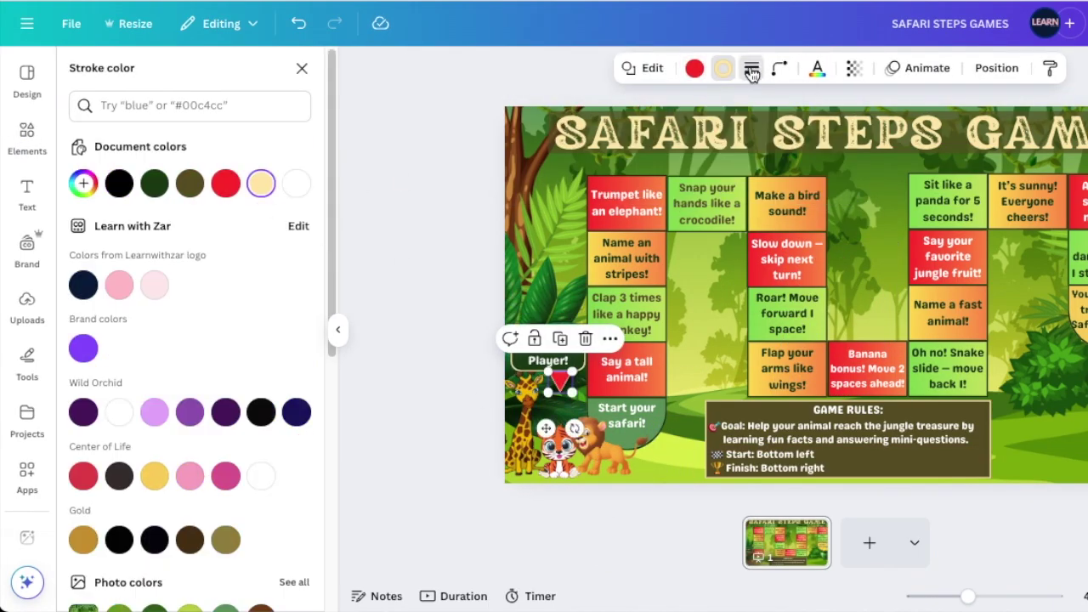
click(391, 211)
Step: Extend the Goal line with "rolling the dice & " and the ending "on the square you have landed on!", and adjust the box width
click(920, 447)
click(724, 439)
text(rolling the dice & )
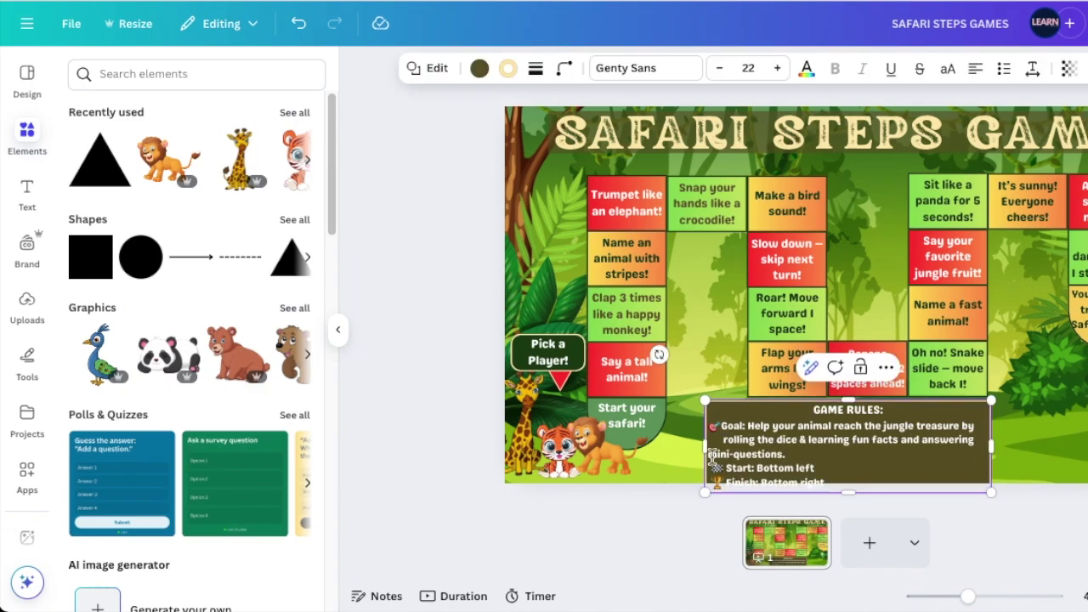
text(nded on!)
drag(991, 446, 965, 449)
Step: Move the path group up against the title banner and fit the rules box beneath the path
click(716, 224)
drag(717, 224, 713, 202)
click(960, 450)
drag(960, 450, 979, 450)
click(1039, 476)
Step: Shift the tiger and lion slightly to the right beneath the start tile
click(708, 437)
drag(557, 451, 625, 446)
click(1048, 444)
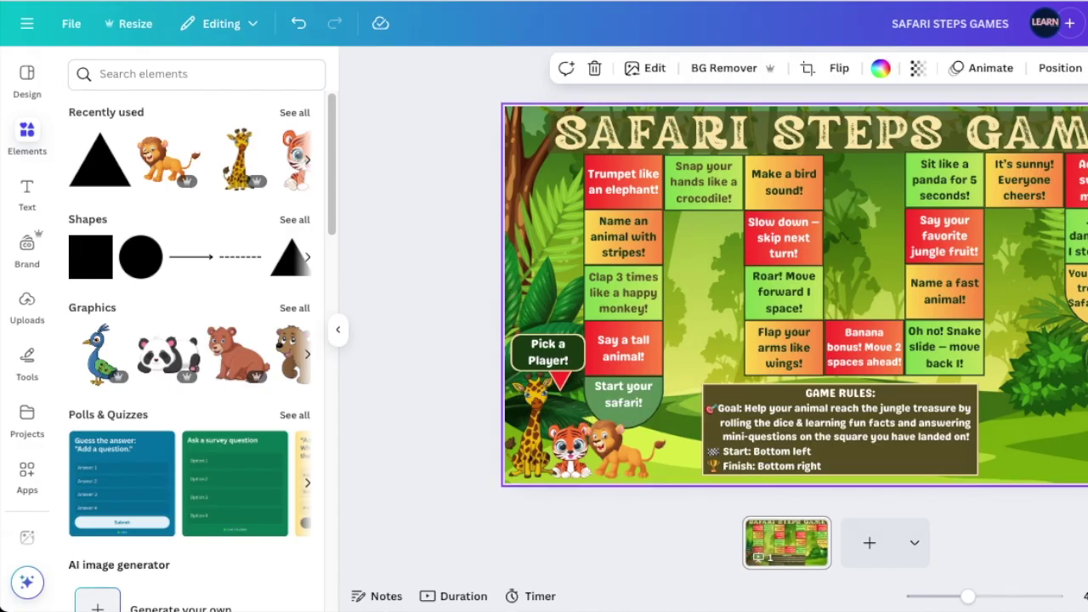
Step: Select the repositioned path tile group and lock it again
click(806, 189)
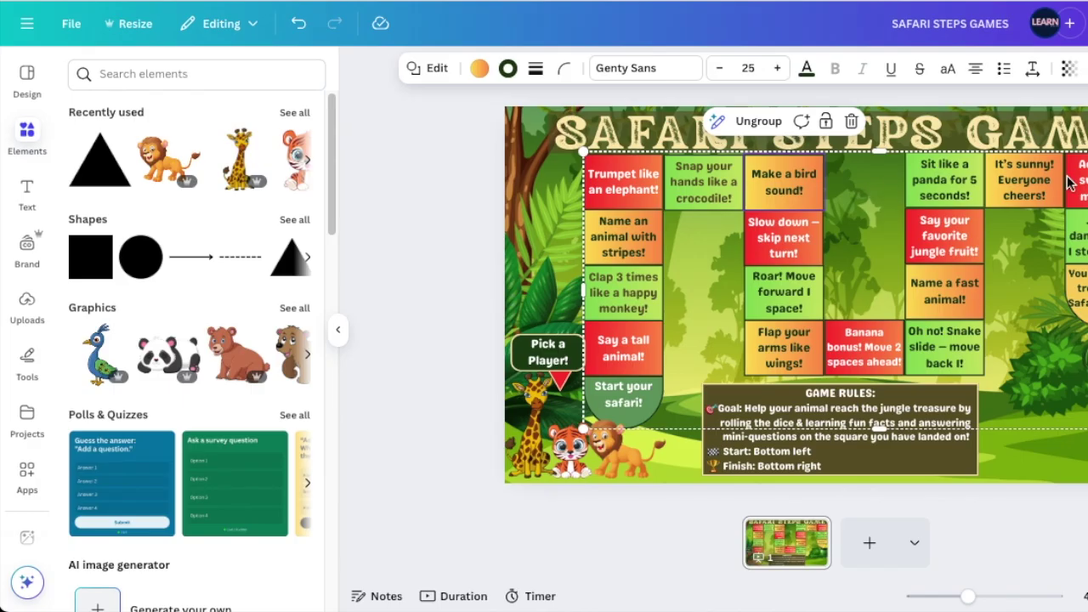
key(Escape)
click(1083, 216)
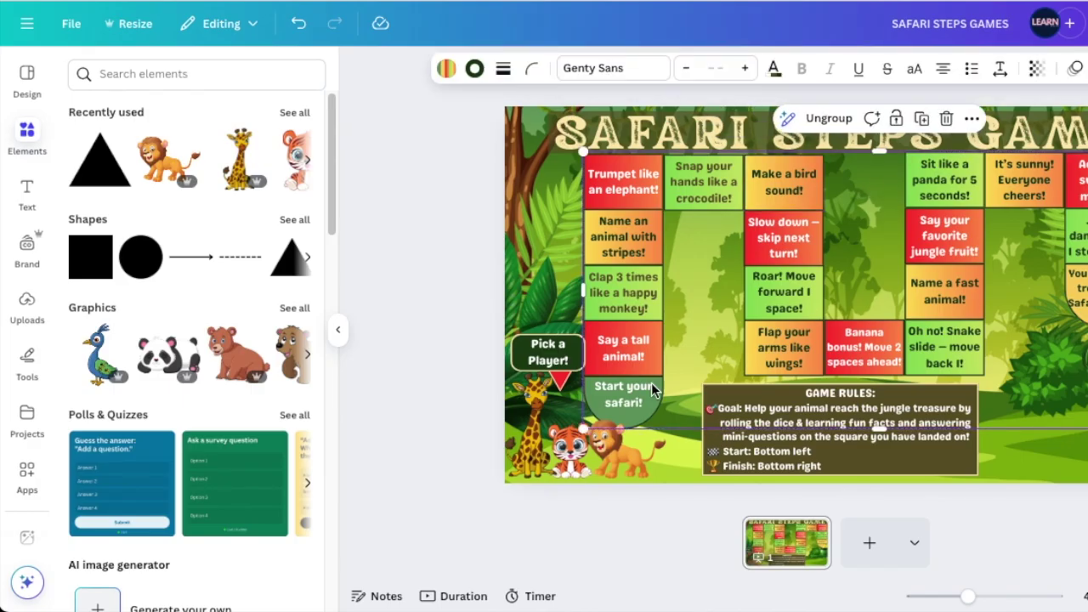
click(534, 432)
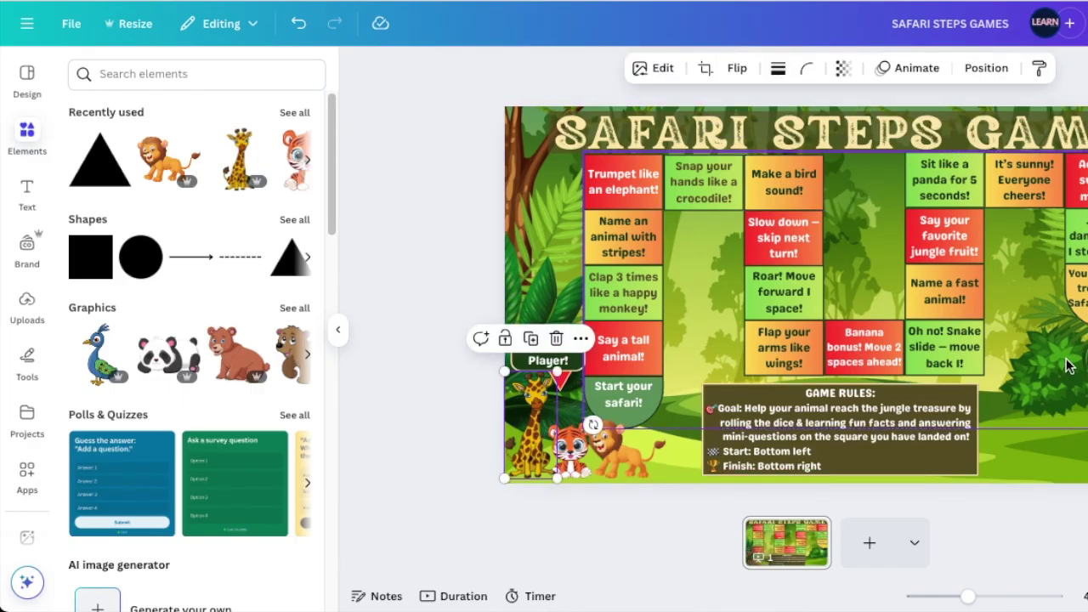
key(Escape)
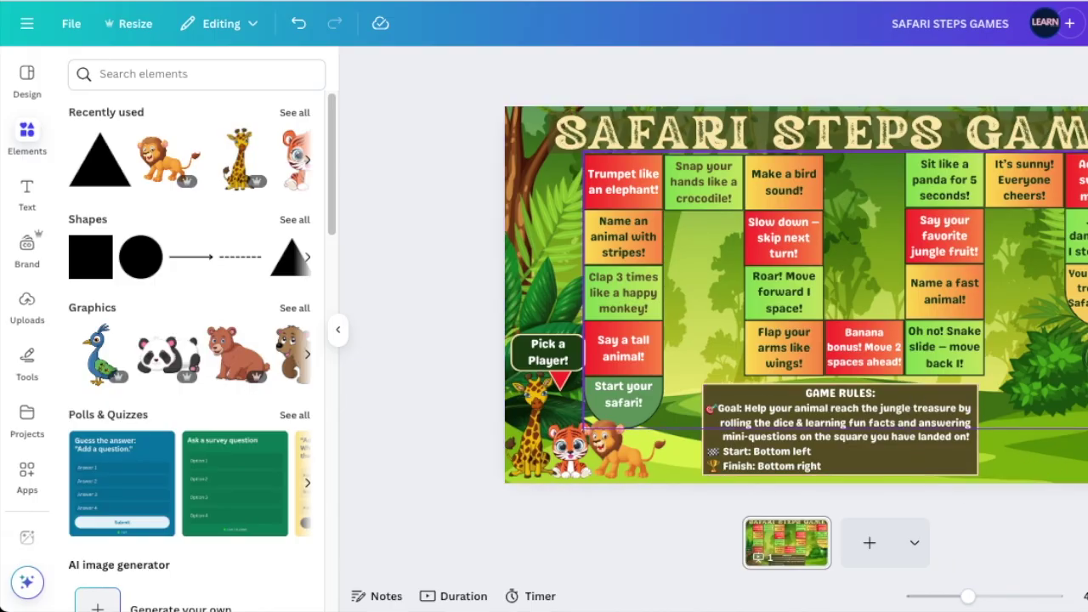
click(1054, 384)
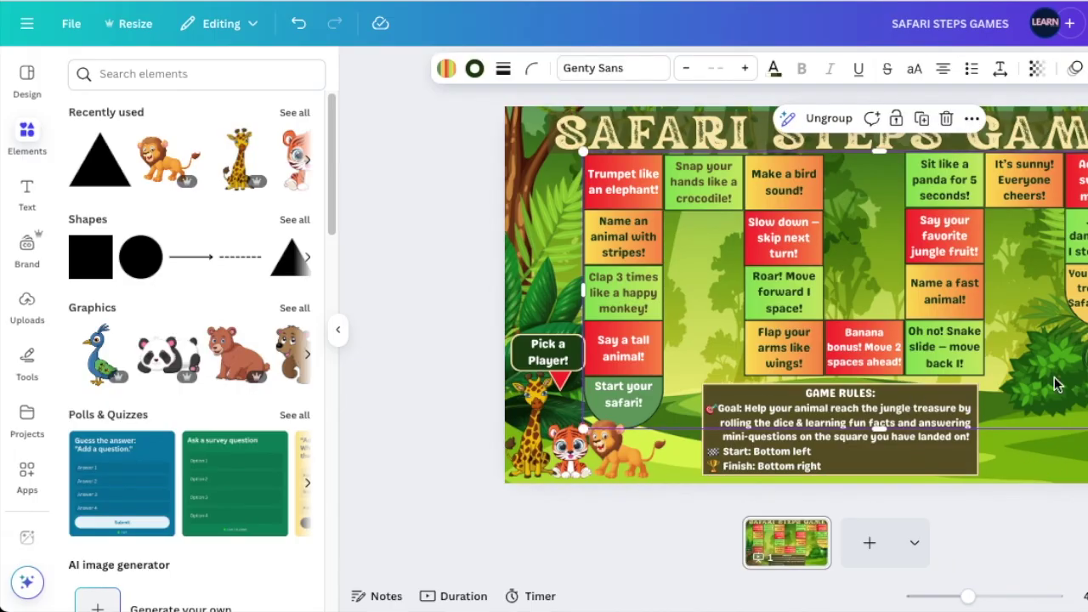
click(896, 119)
key(Escape)
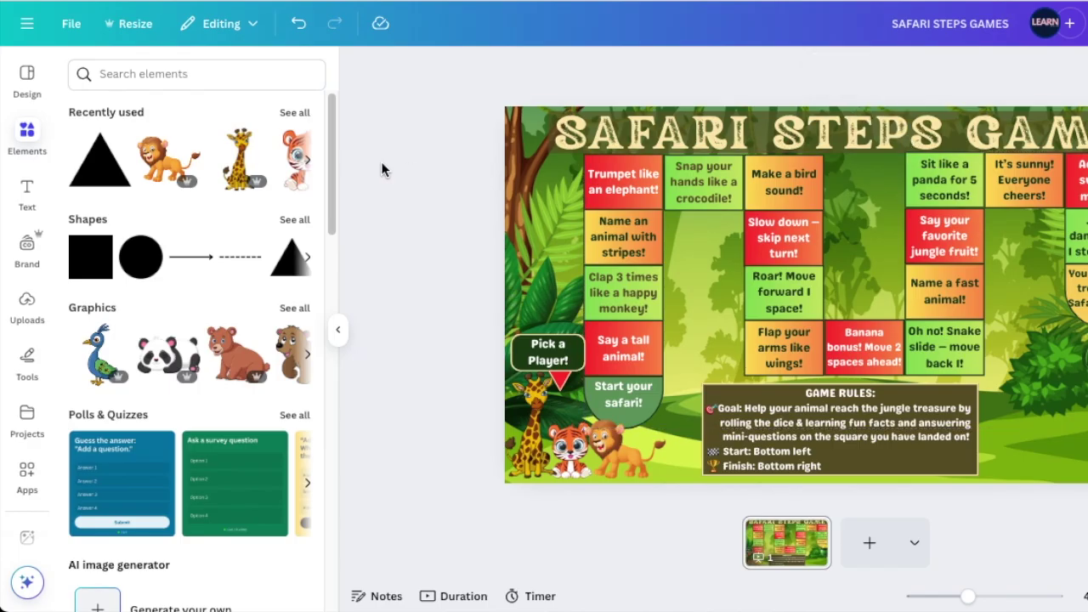
Step: Browse the shapes collection and add the second flat-bottomed cloud shape to the board
click(30, 136)
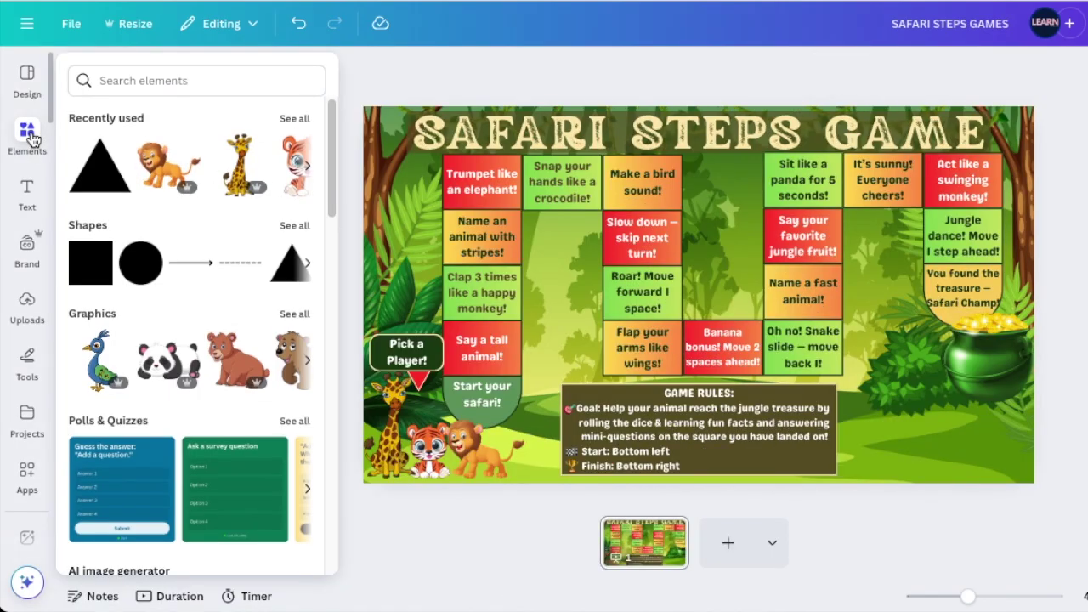
click(28, 131)
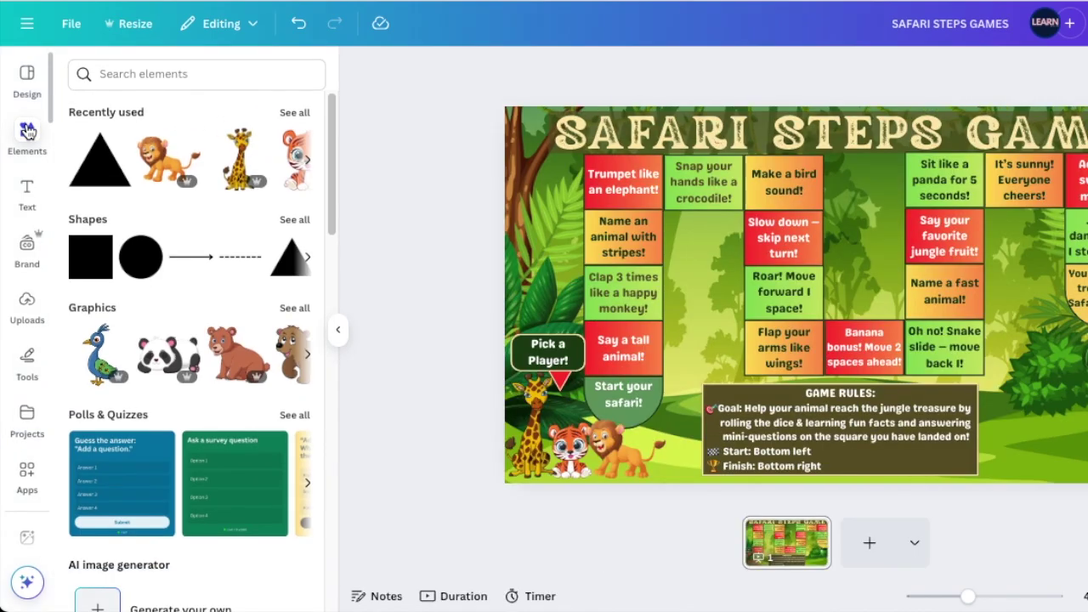
scroll(200, 240, down, 12)
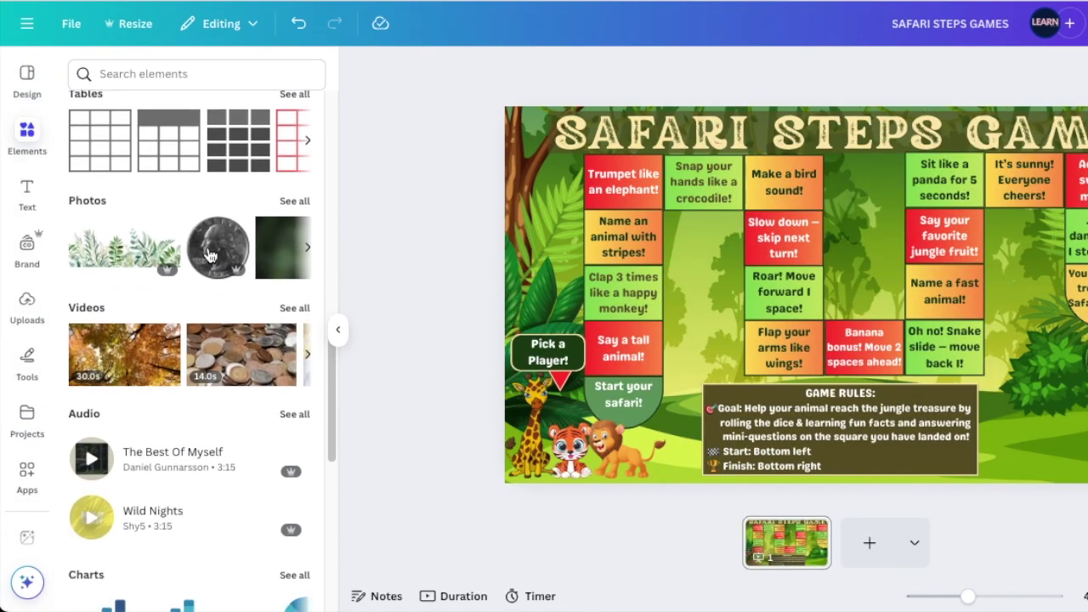
scroll(209, 254, down, 2)
scroll(215, 221, up, 15)
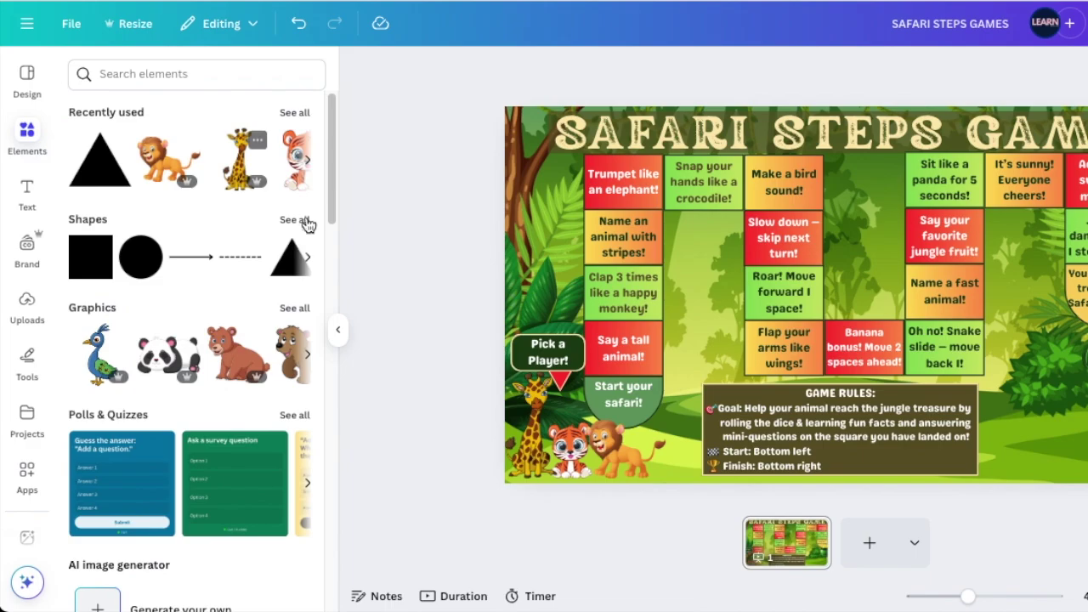
click(295, 220)
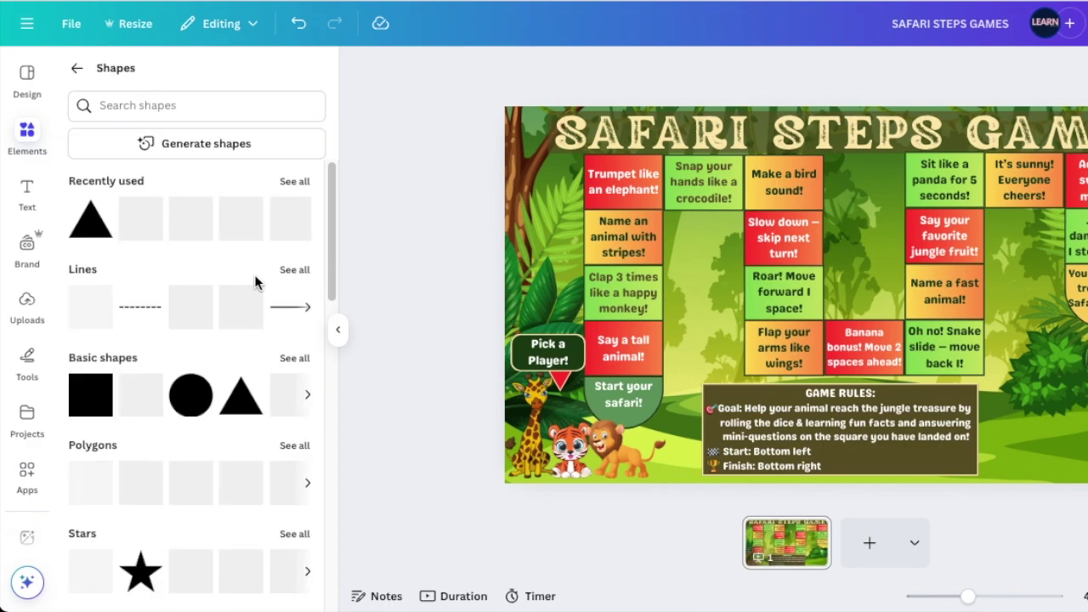
scroll(252, 323, down, 5)
scroll(239, 254, down, 1)
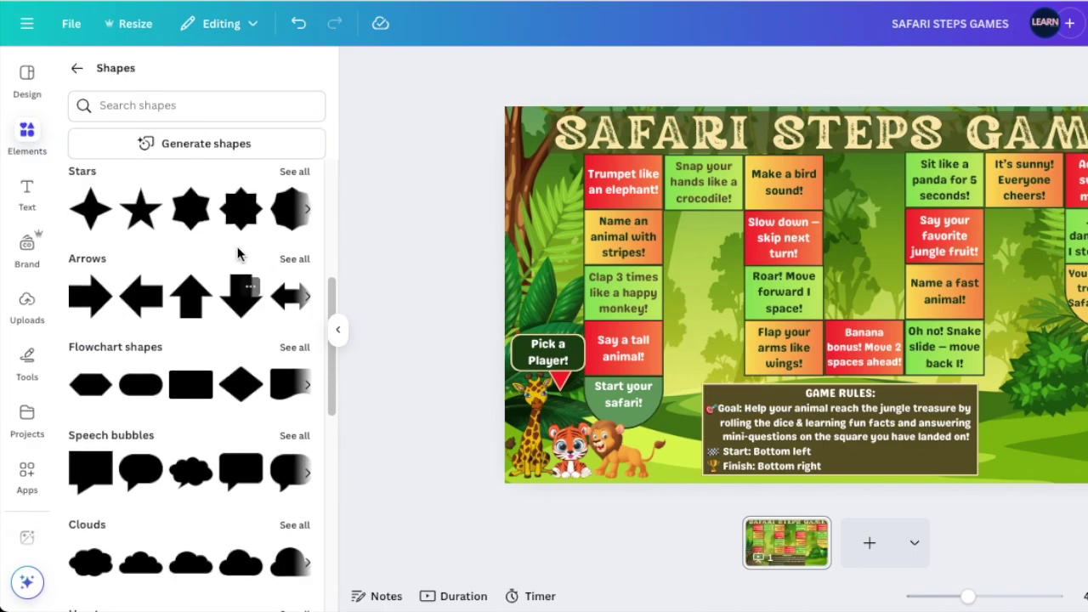
scroll(234, 230, down, 5)
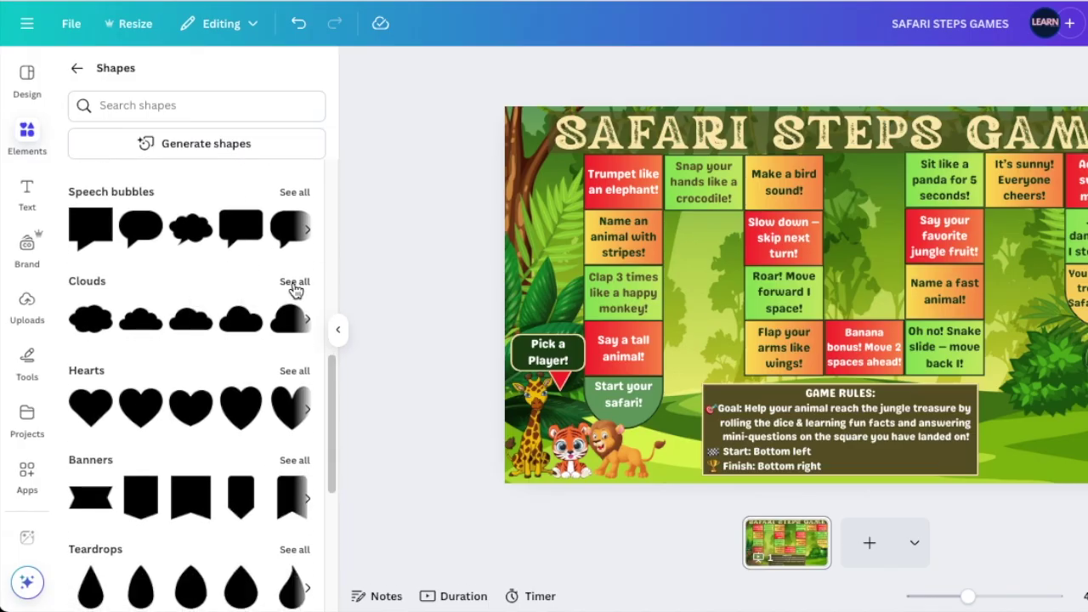
click(294, 283)
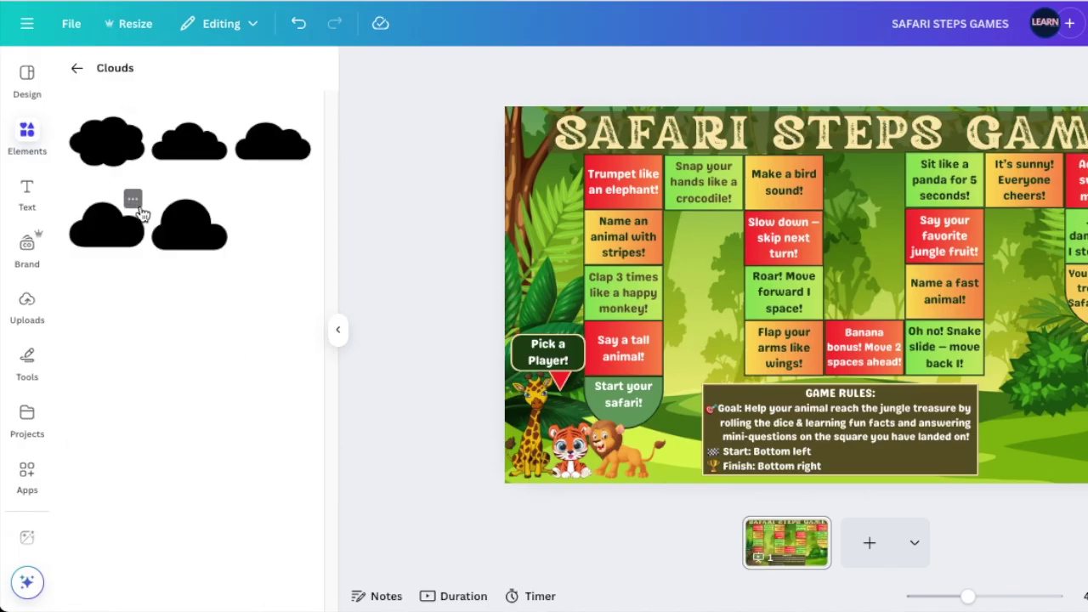
click(185, 149)
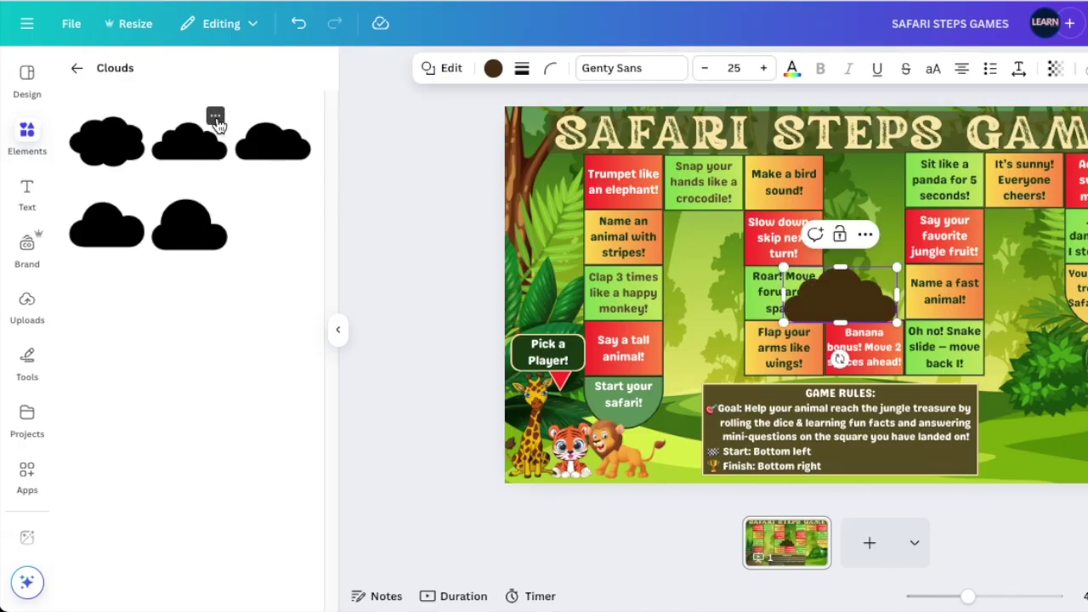
Step: Move the brown cloud into the board's lower-right corner beneath the treasure pot and enlarge it to fill the space beside the rules box
click(216, 117)
click(833, 293)
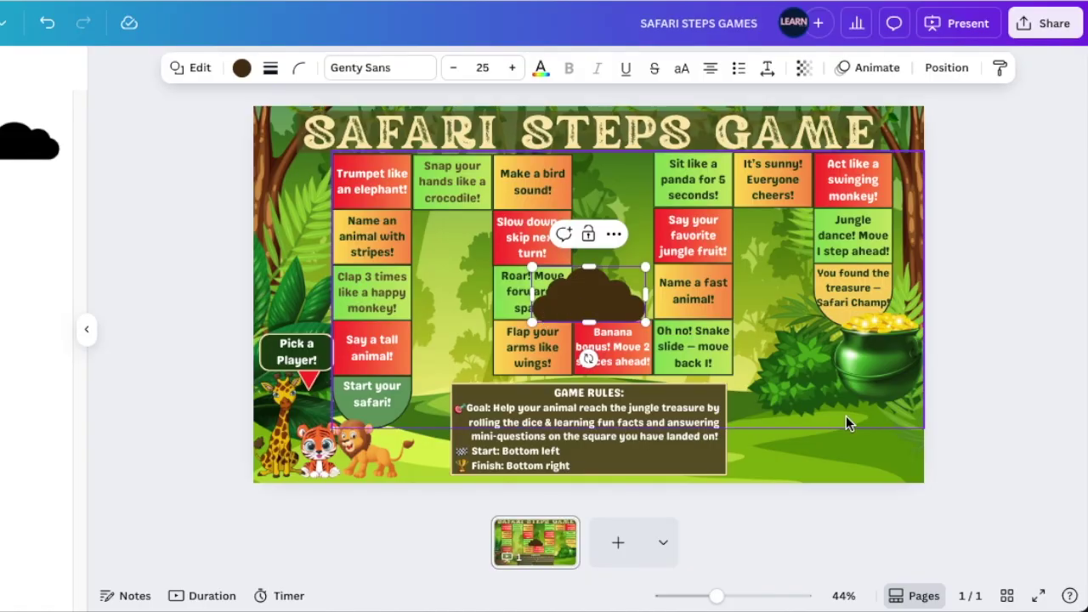
click(864, 439)
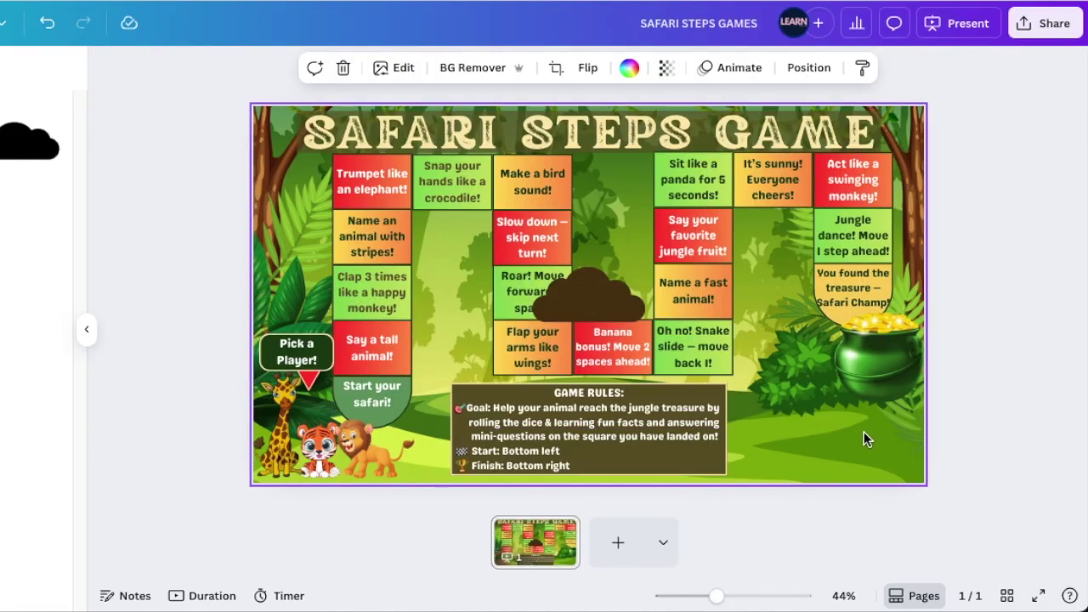
drag(590, 317, 904, 483)
drag(856, 453, 852, 445)
drag(902, 396, 917, 392)
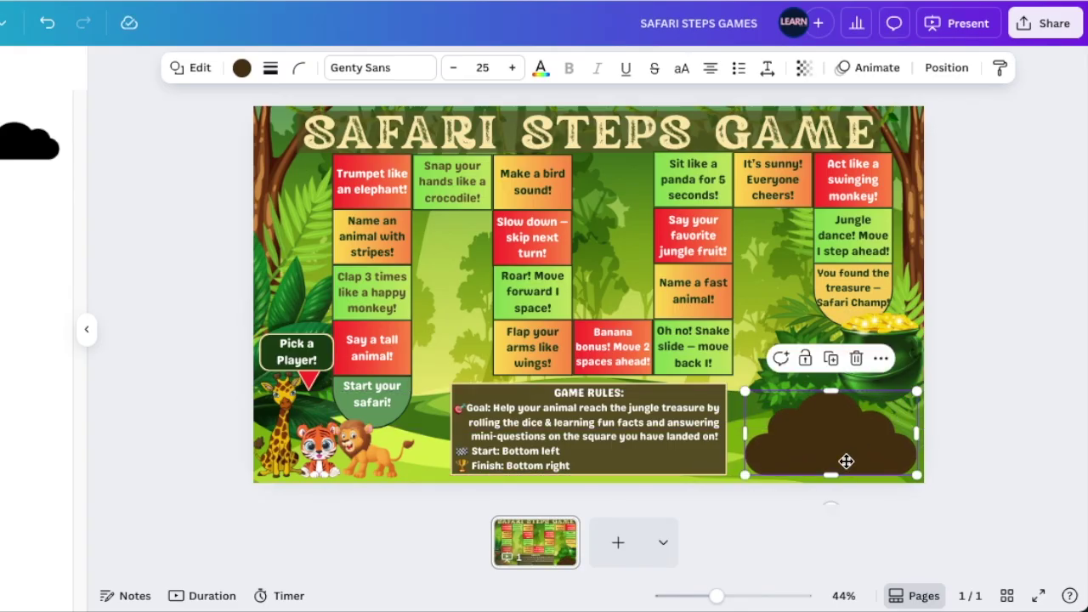
drag(846, 461, 847, 464)
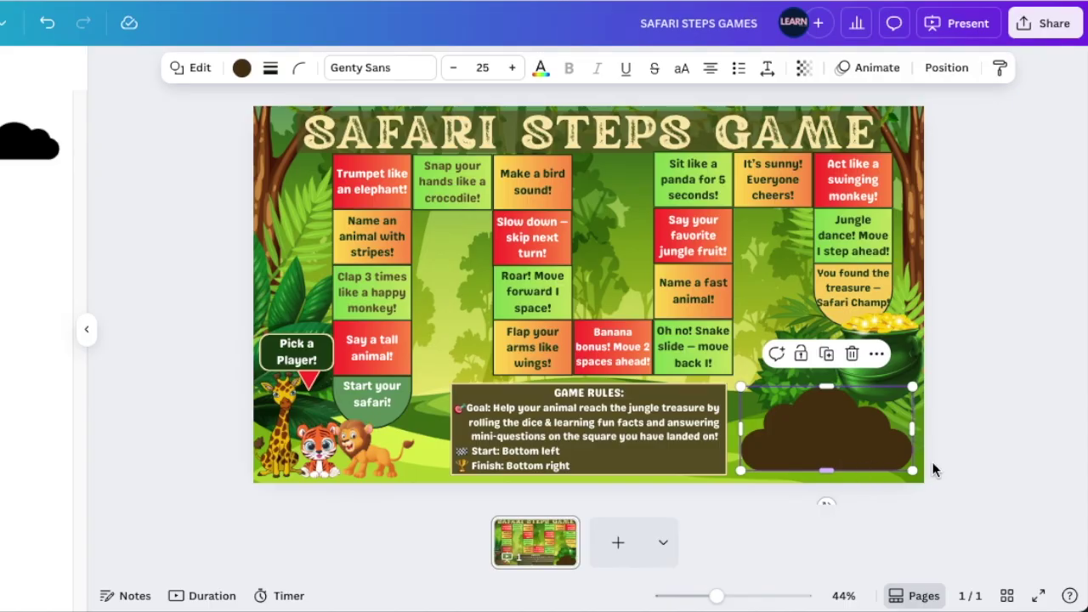
drag(913, 470, 922, 477)
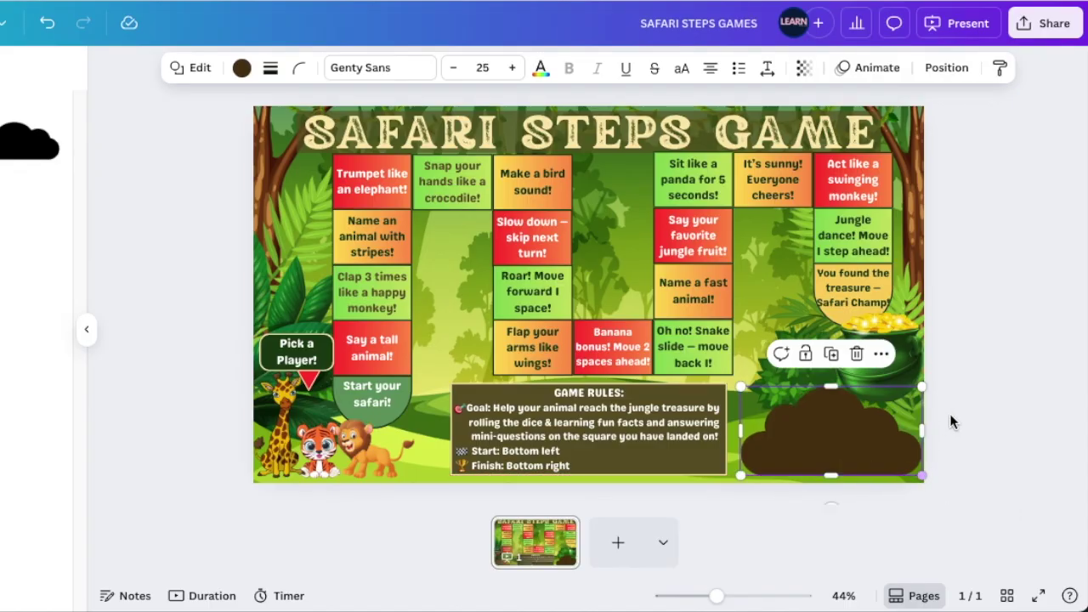
Step: Fill the cloud with the red-to-orange gradient and add a solid outline of weight 4 in cream yellow
click(242, 68)
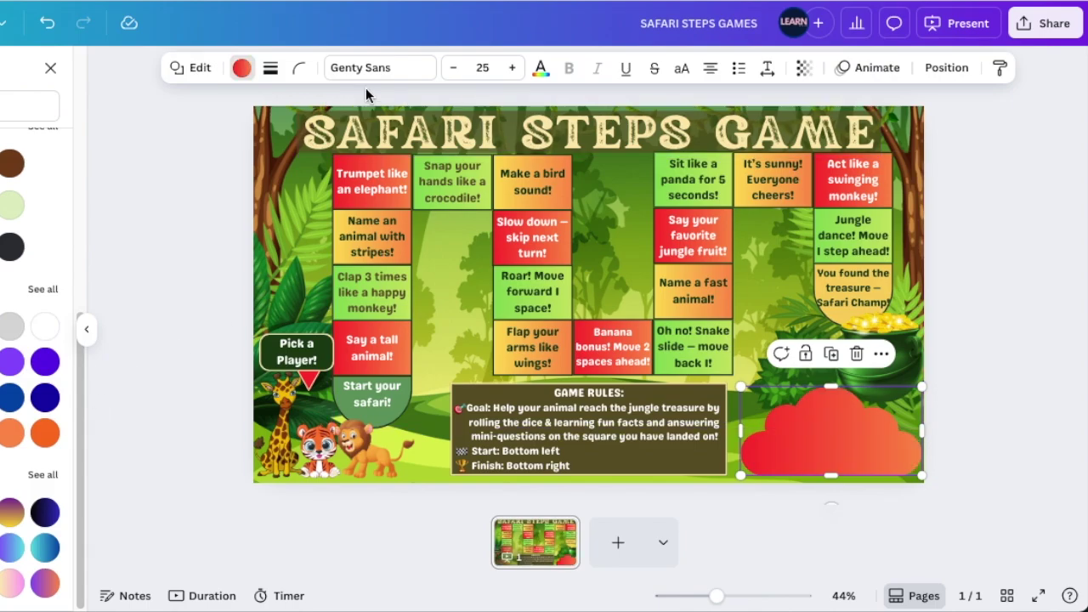
click(270, 68)
click(230, 121)
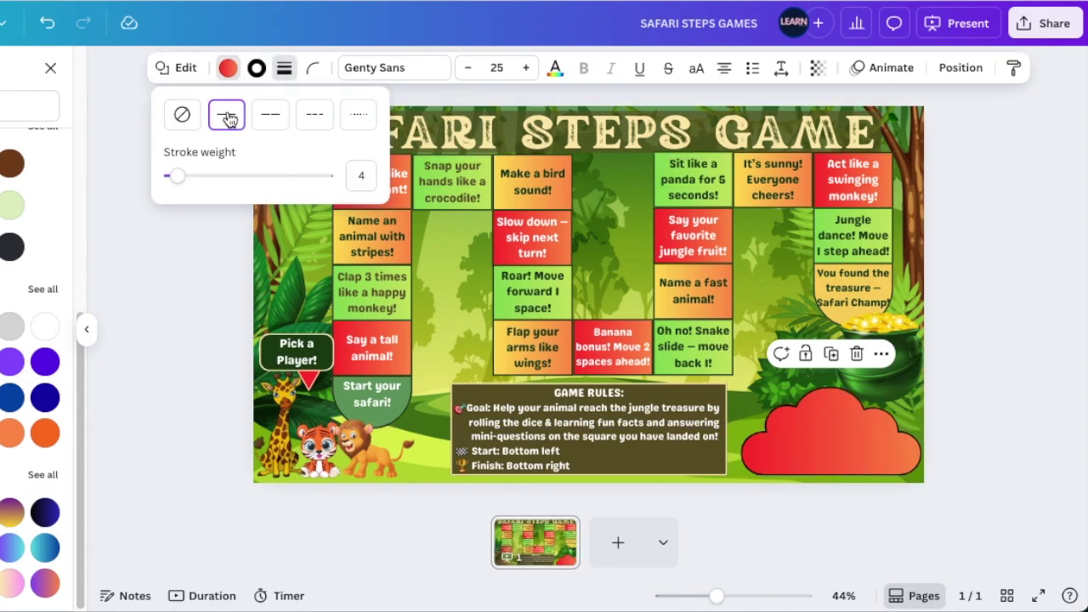
click(255, 72)
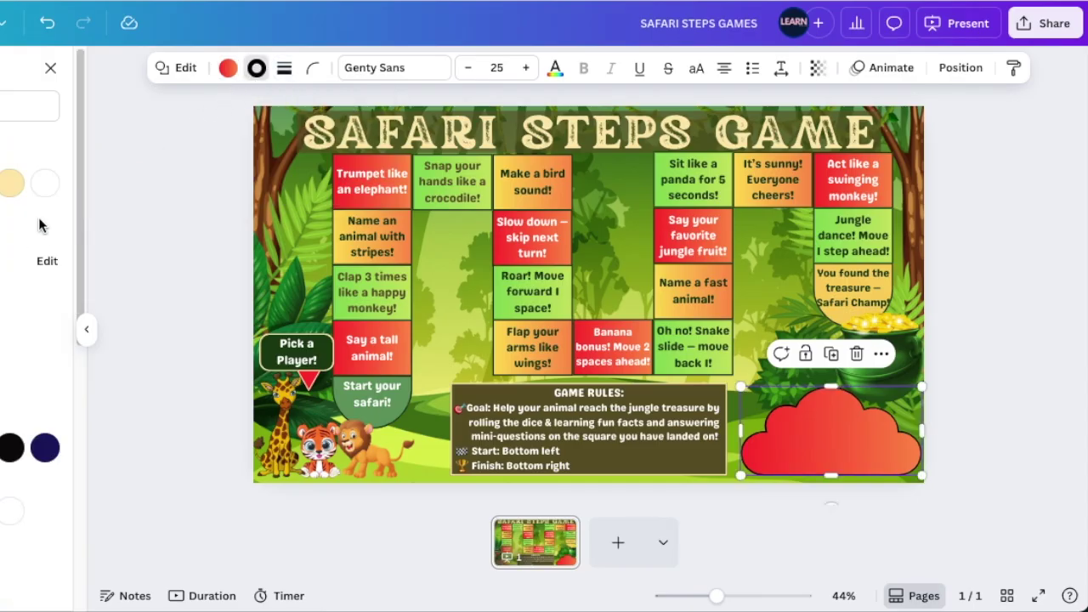
click(13, 183)
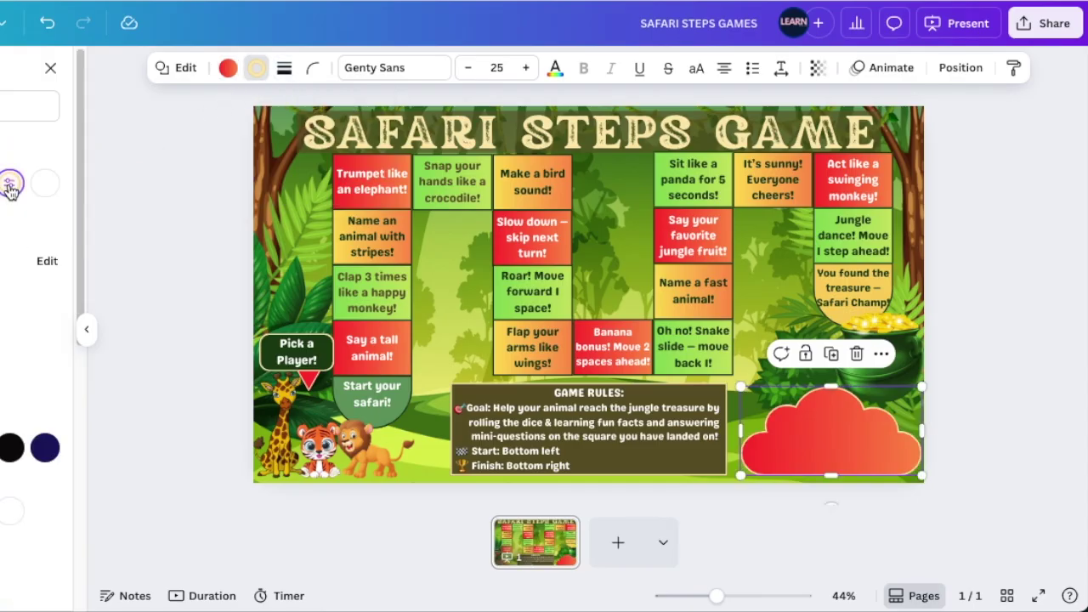
click(959, 373)
click(959, 376)
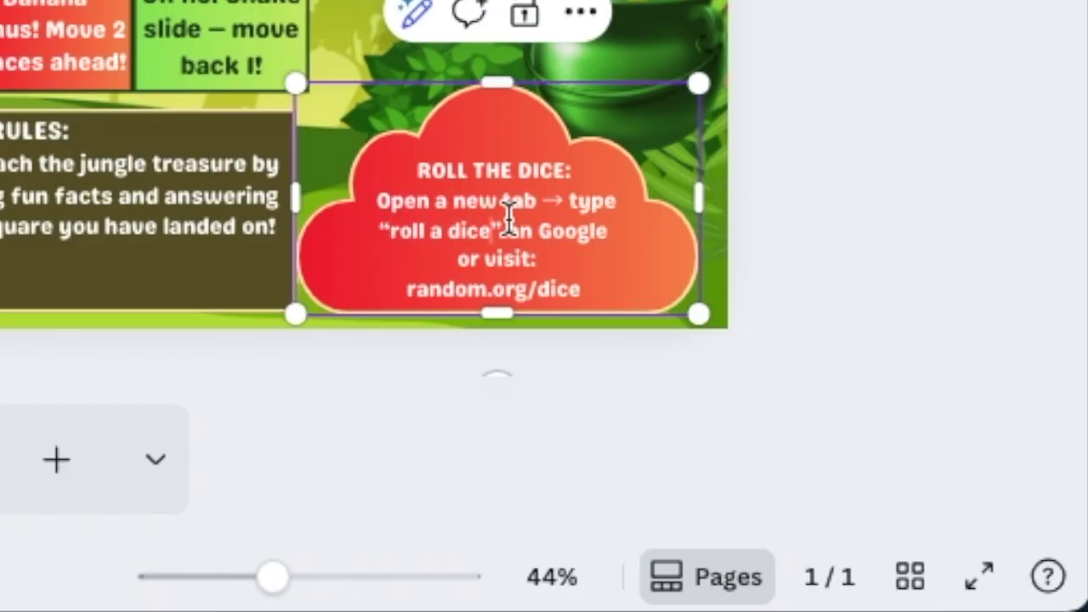
Step: Capitalize "tab" as "TAB" in the cloud's dice instructions, then widen and flatten the cloud to fit the page corner
drag(502, 202, 529, 201)
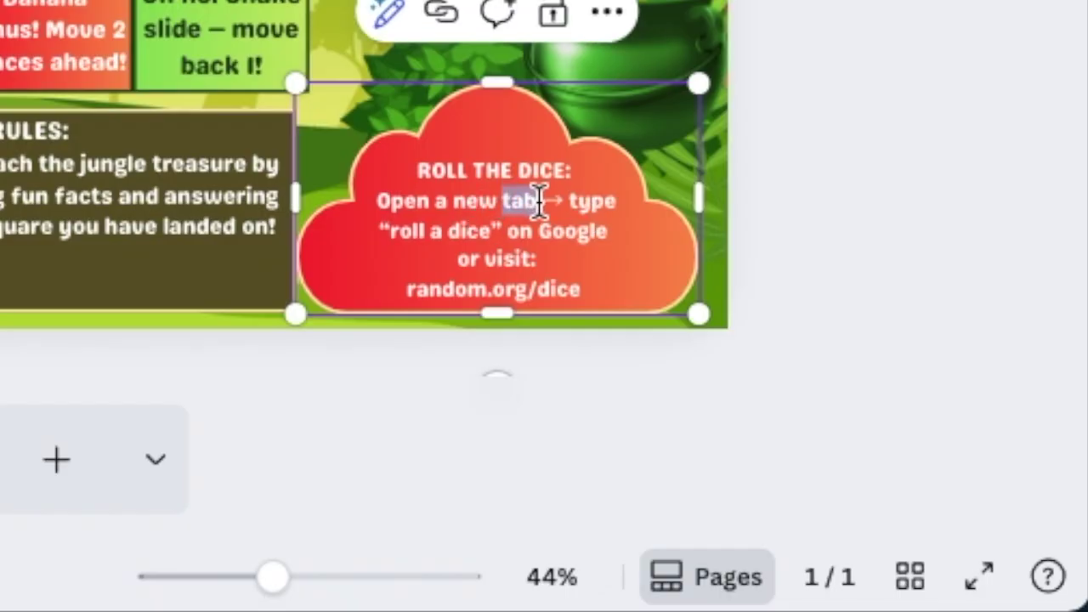
text(TAB)
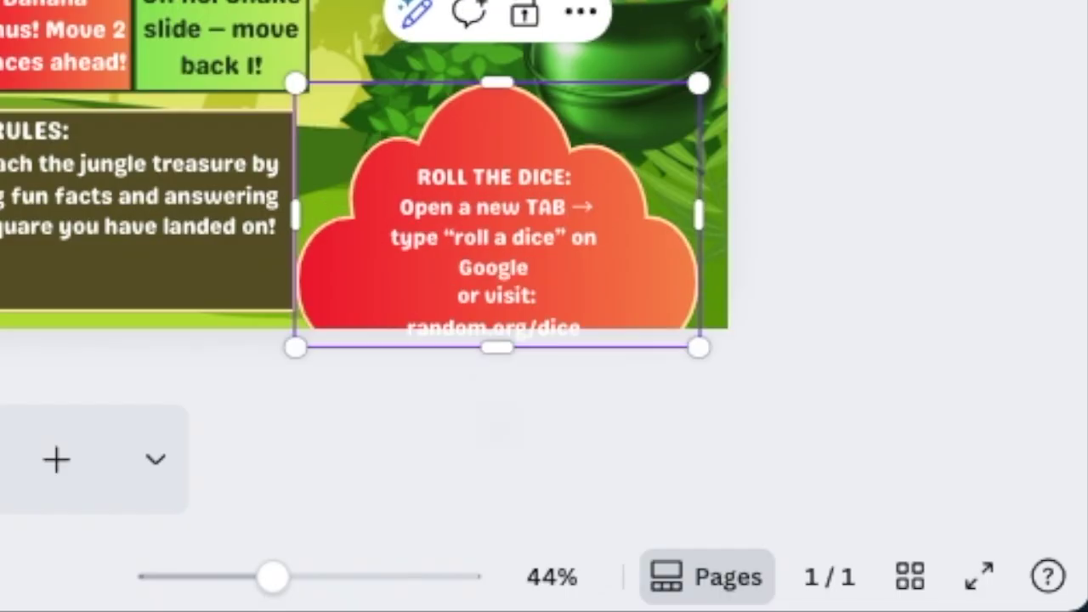
drag(700, 214, 723, 215)
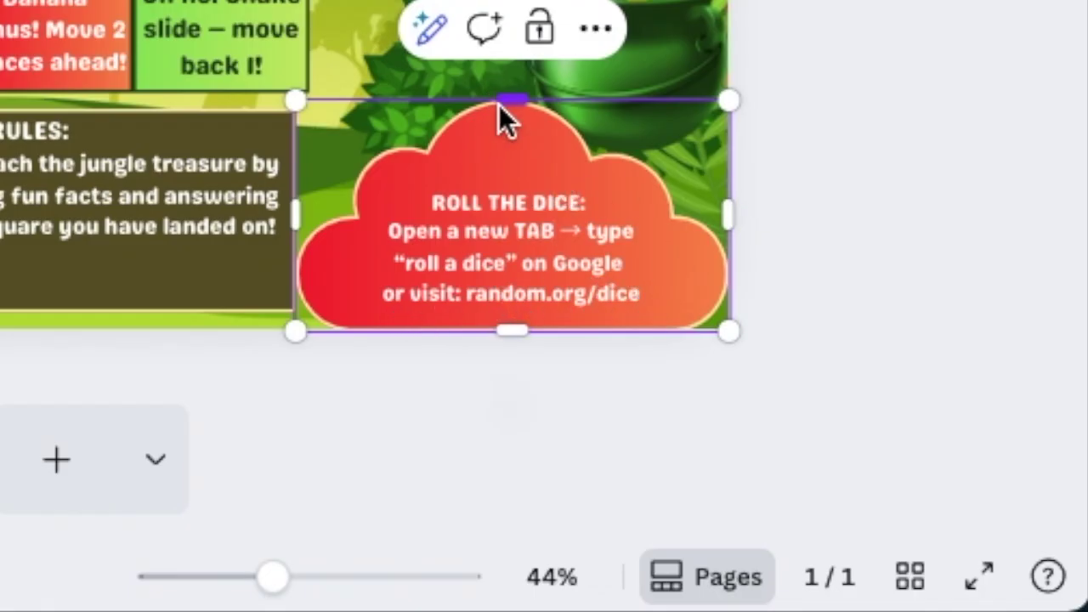
drag(499, 104, 496, 110)
click(782, 249)
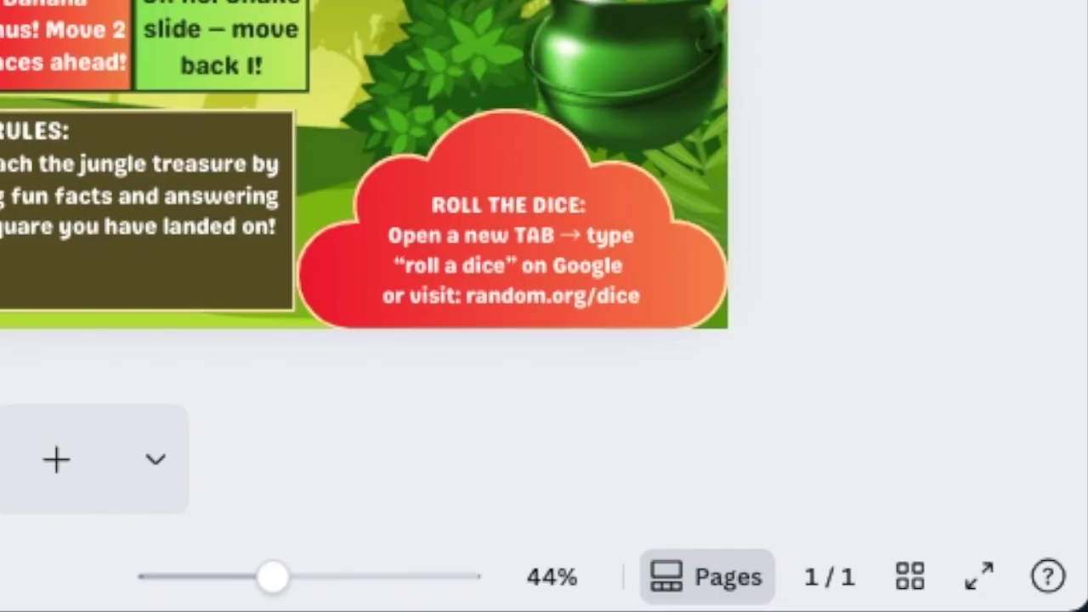
scroll(365, 170, right, 4)
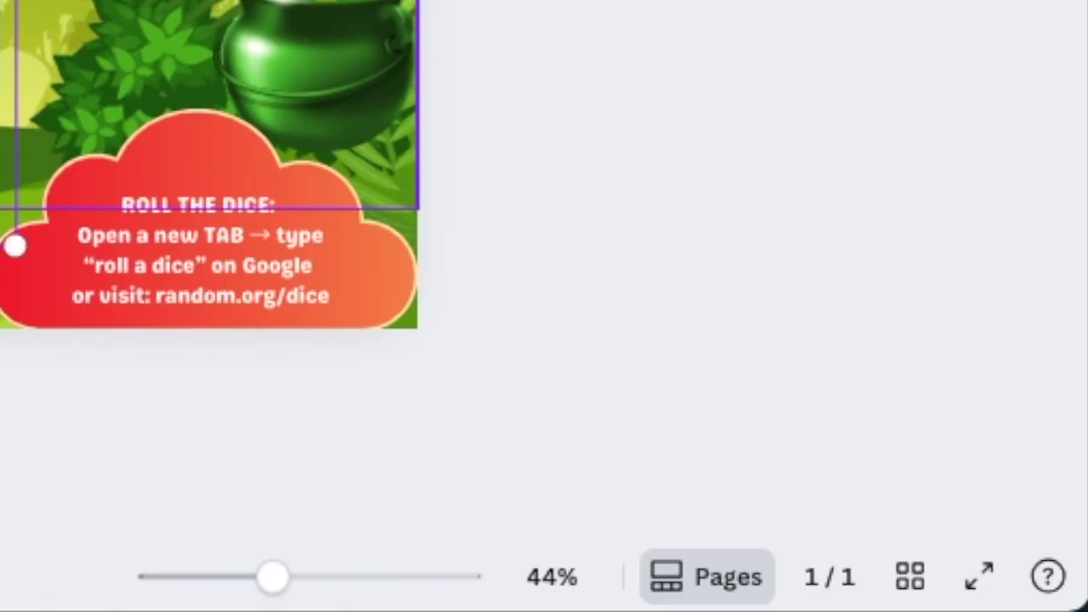
drag(0, 0, 15, 145)
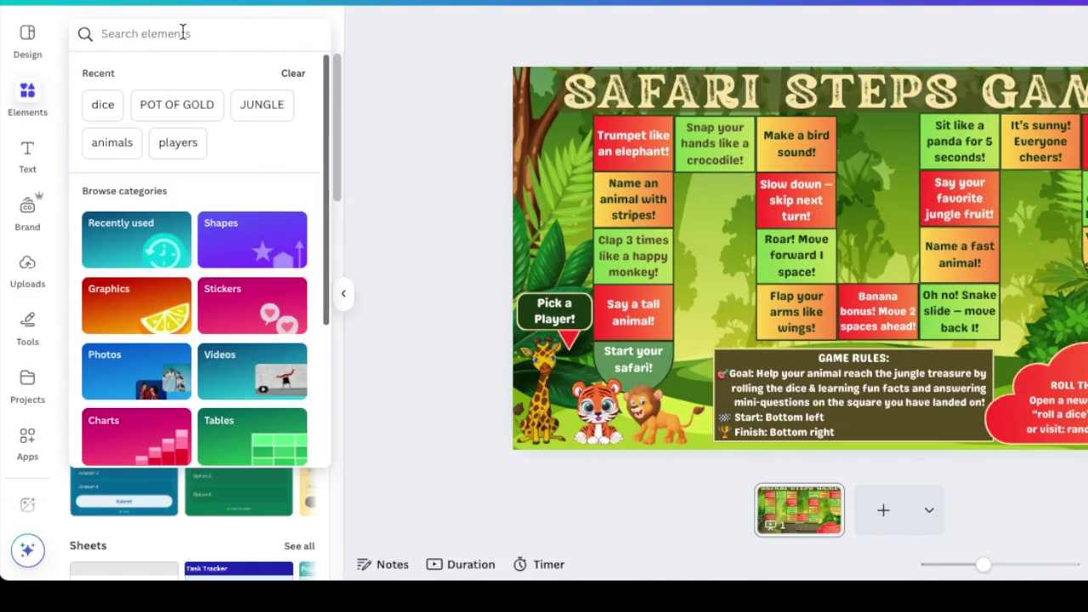
click(1073, 417)
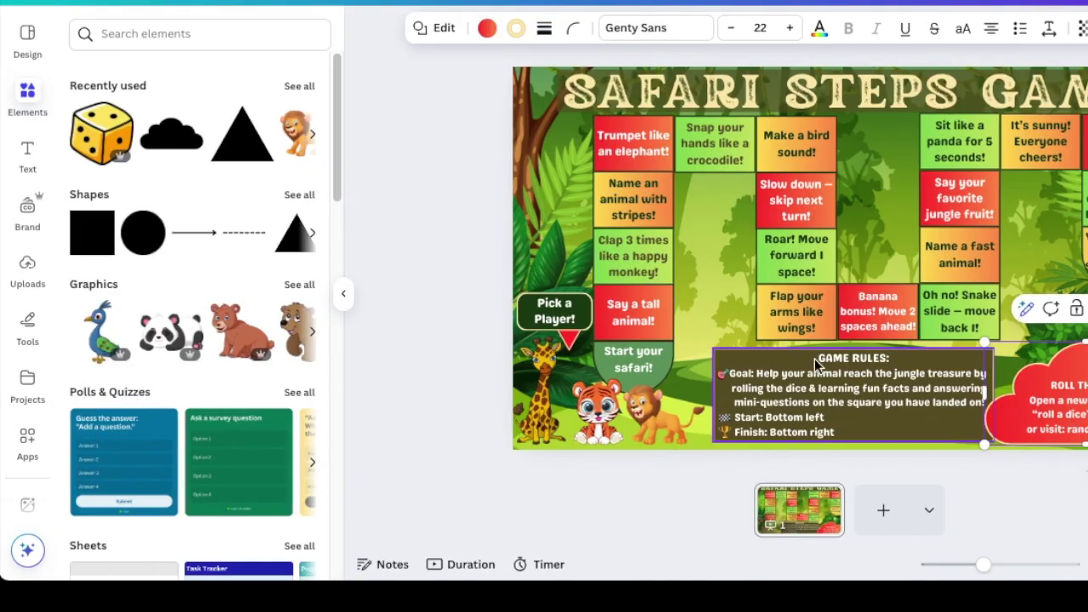
Step: Search the elements for "dice" and filter the results to animated ones
click(158, 36)
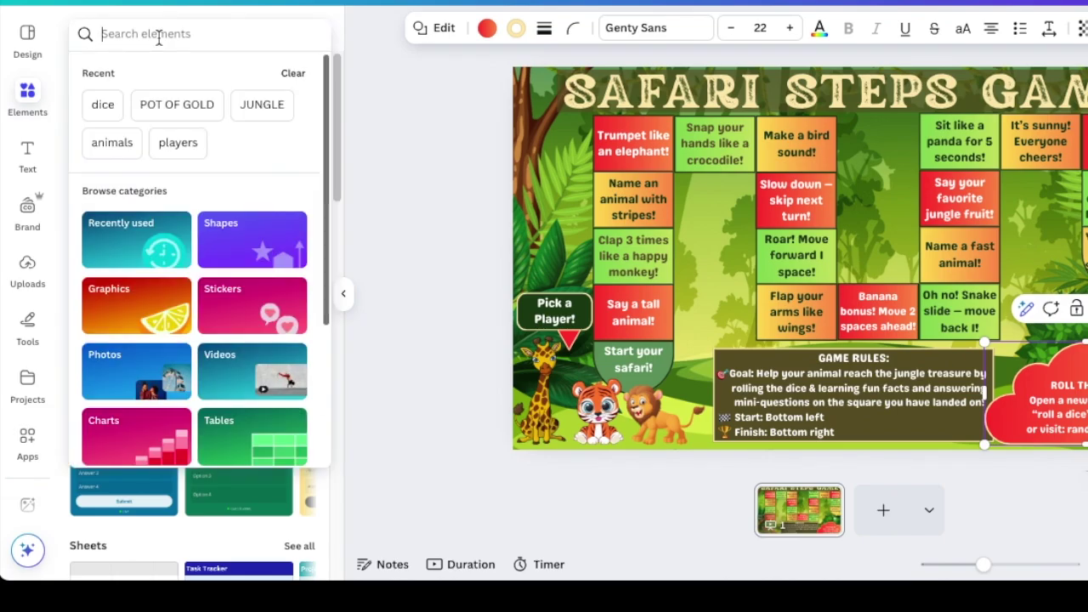
click(108, 109)
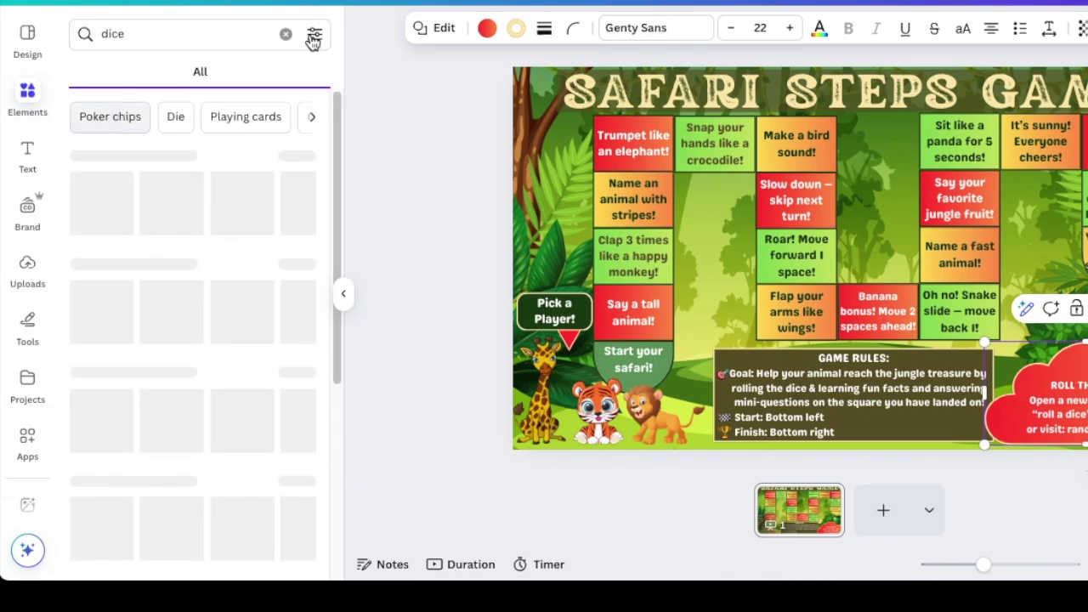
click(315, 35)
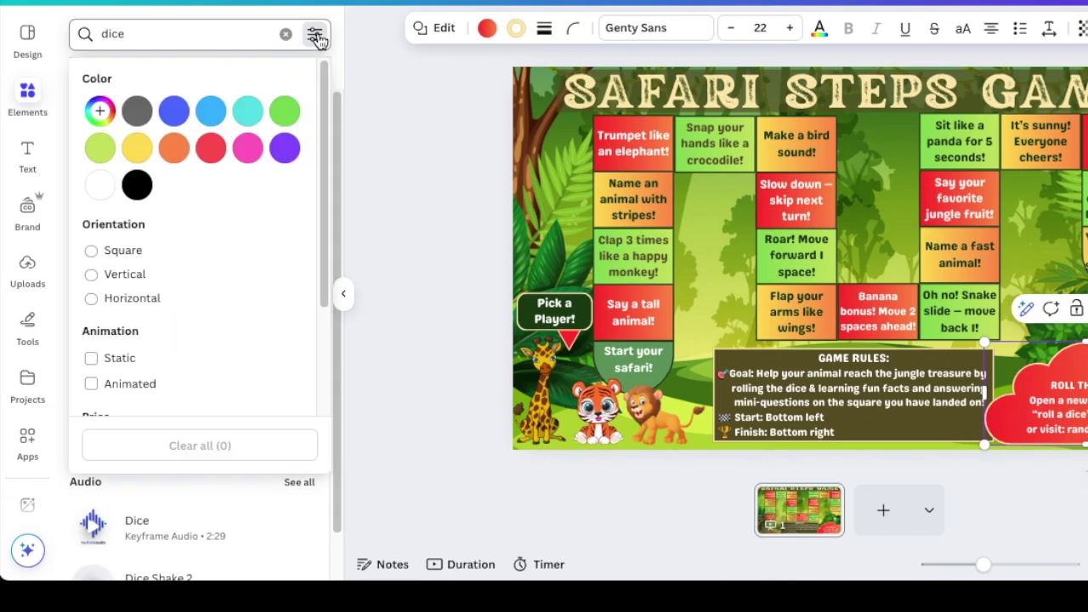
click(118, 387)
click(366, 206)
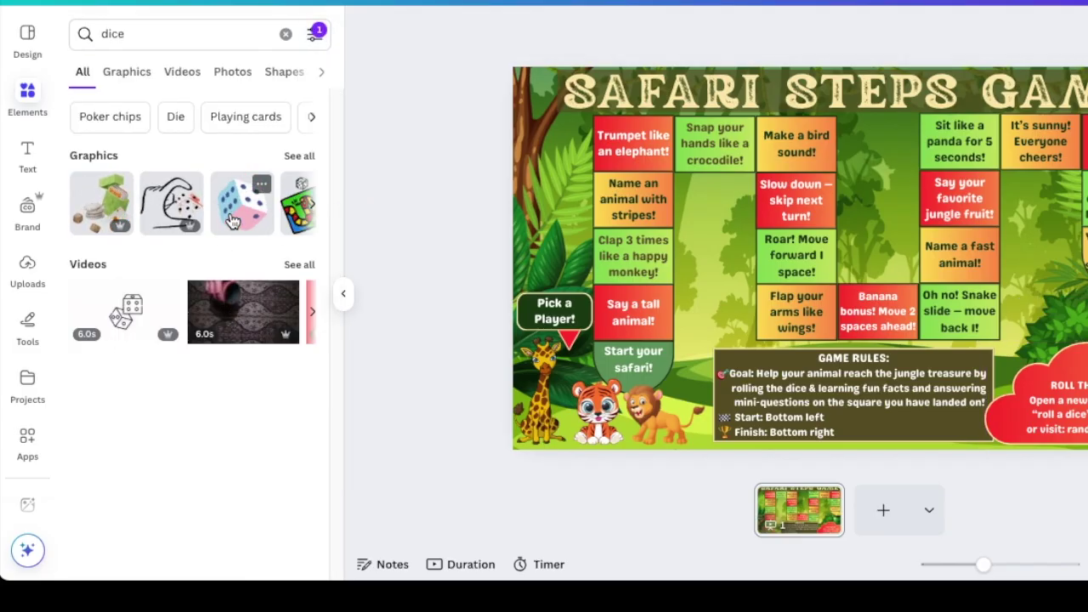
Step: Add the animated pink and blue dice graphic and place it on top of the roll-the-dice cloud
click(259, 226)
drag(725, 105, 964, 347)
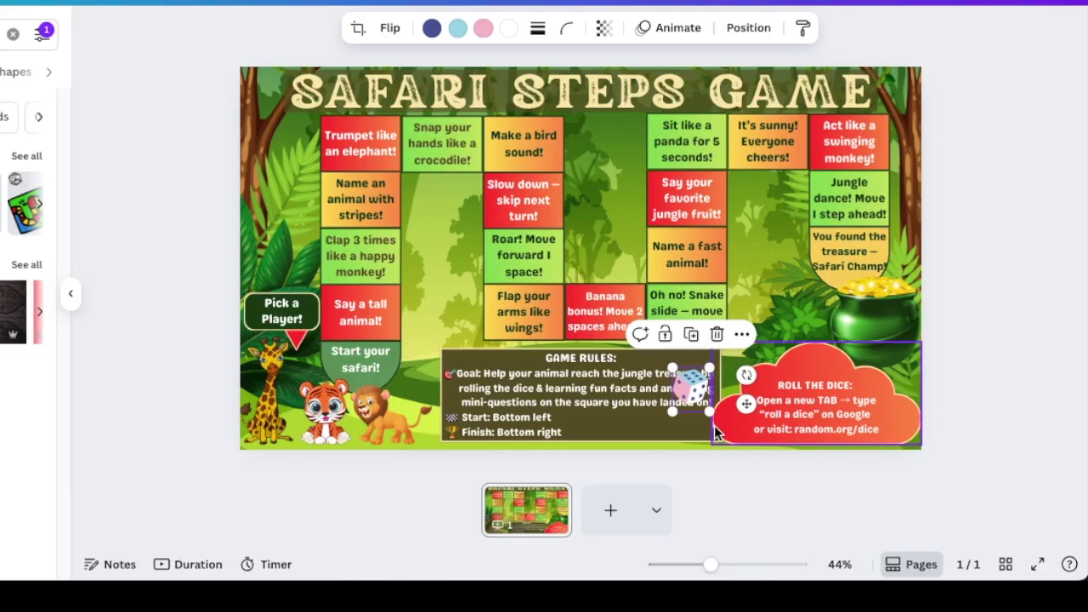
drag(747, 405, 866, 371)
drag(790, 330, 782, 321)
click(949, 379)
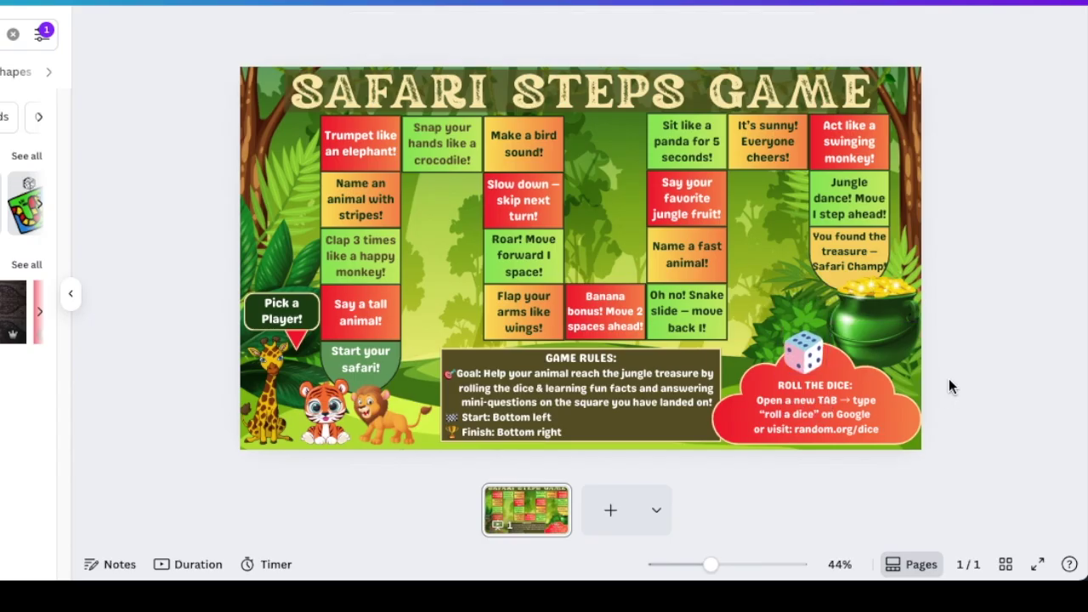
click(801, 350)
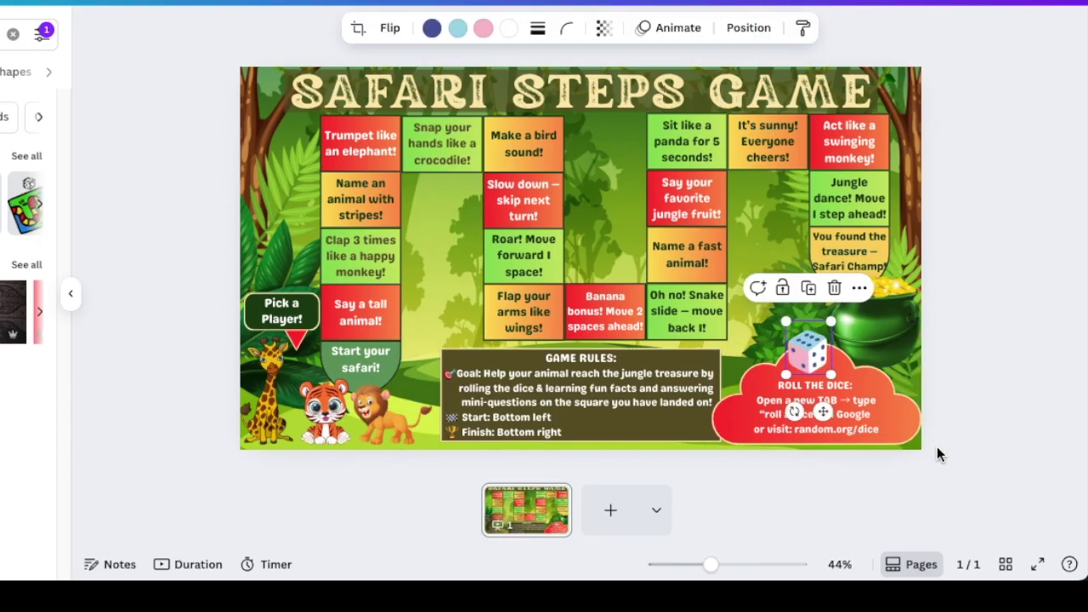
click(999, 408)
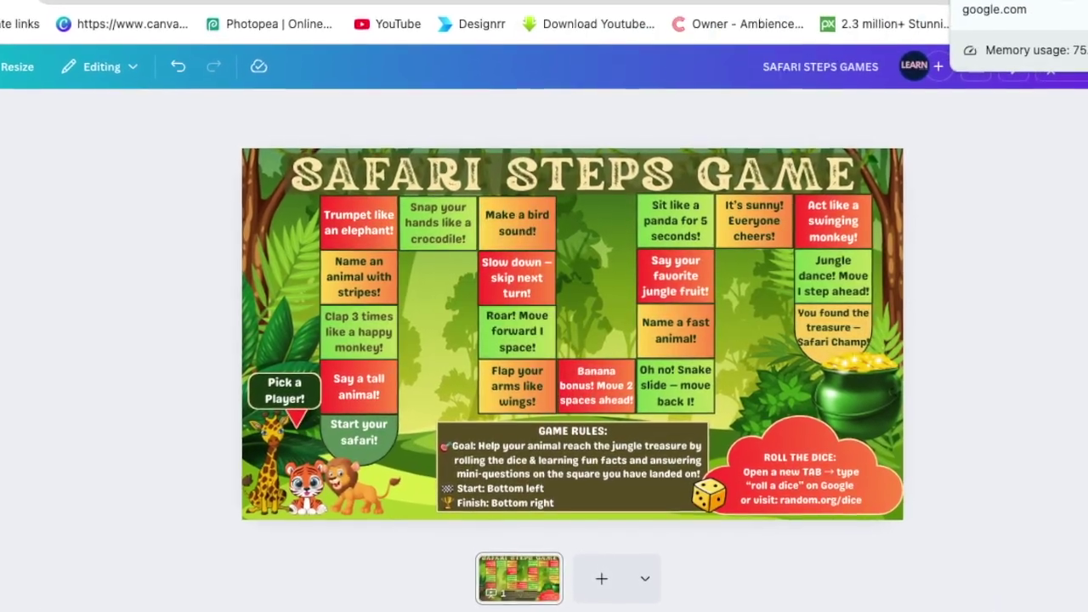
Step: Look at Google's dice roller in the other browser tab, then return to the board and review the animal players and treasure pot
click(991, 1)
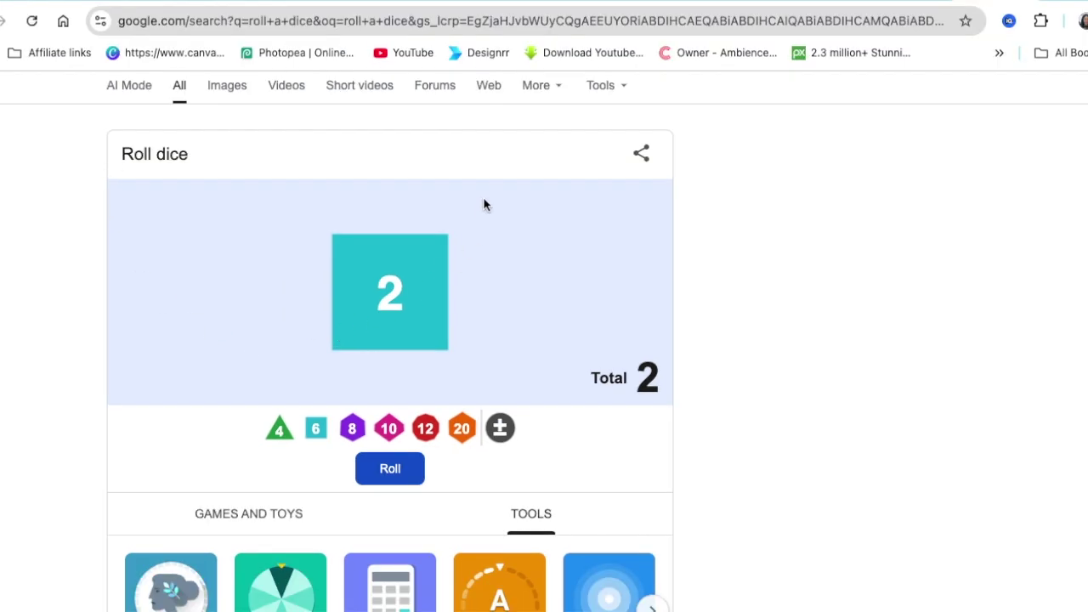
click(466, 4)
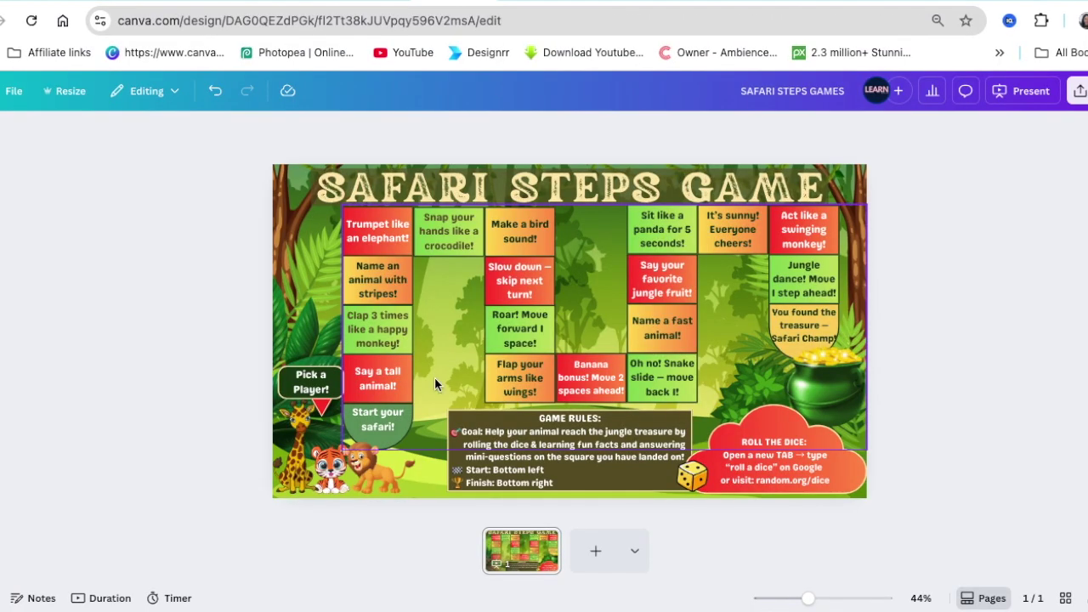
click(382, 475)
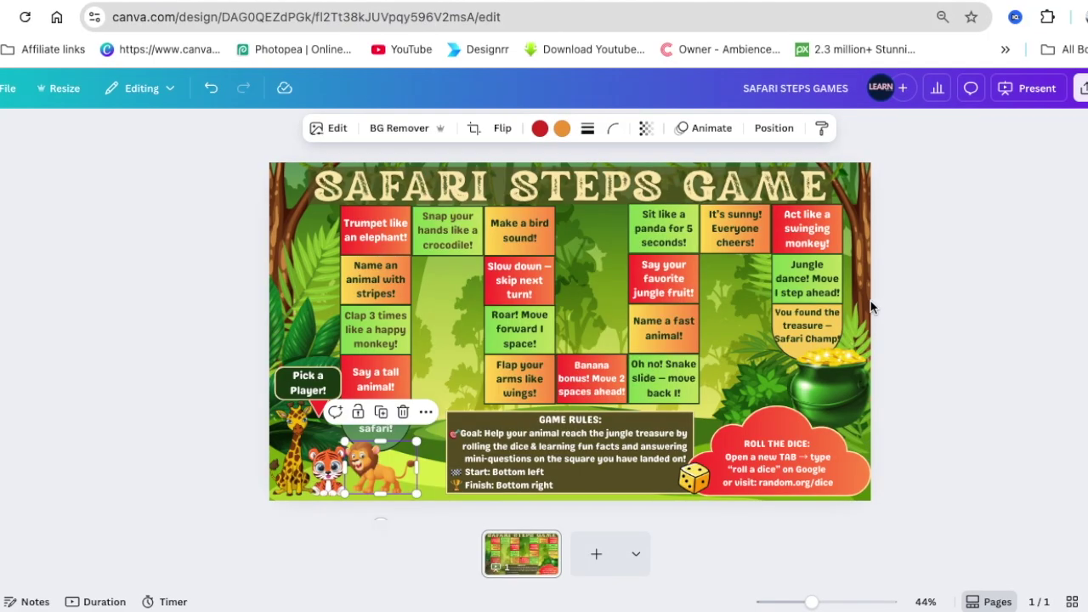
click(212, 335)
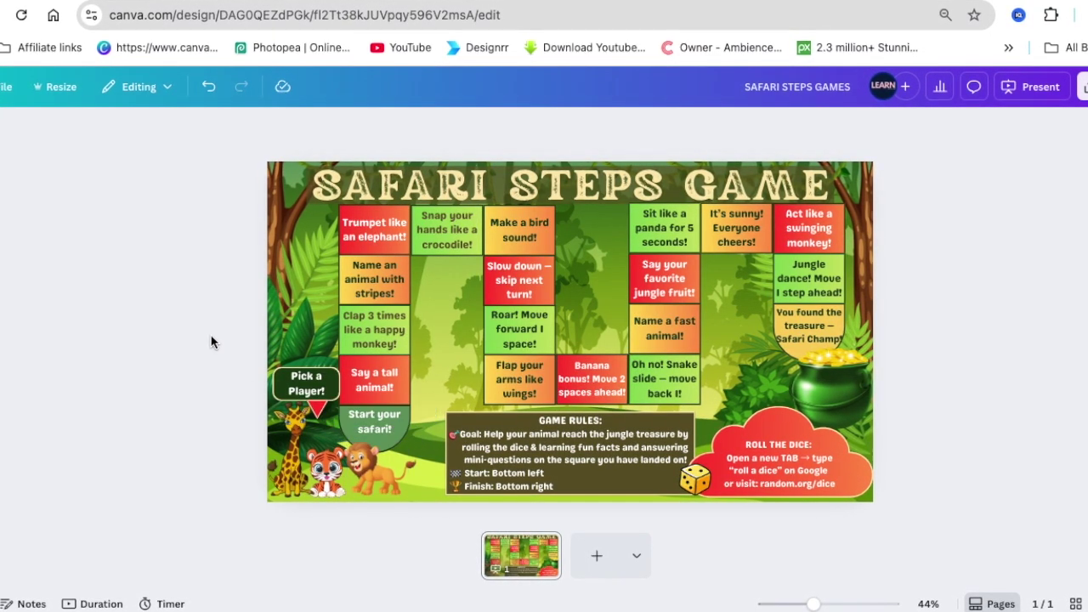
click(289, 437)
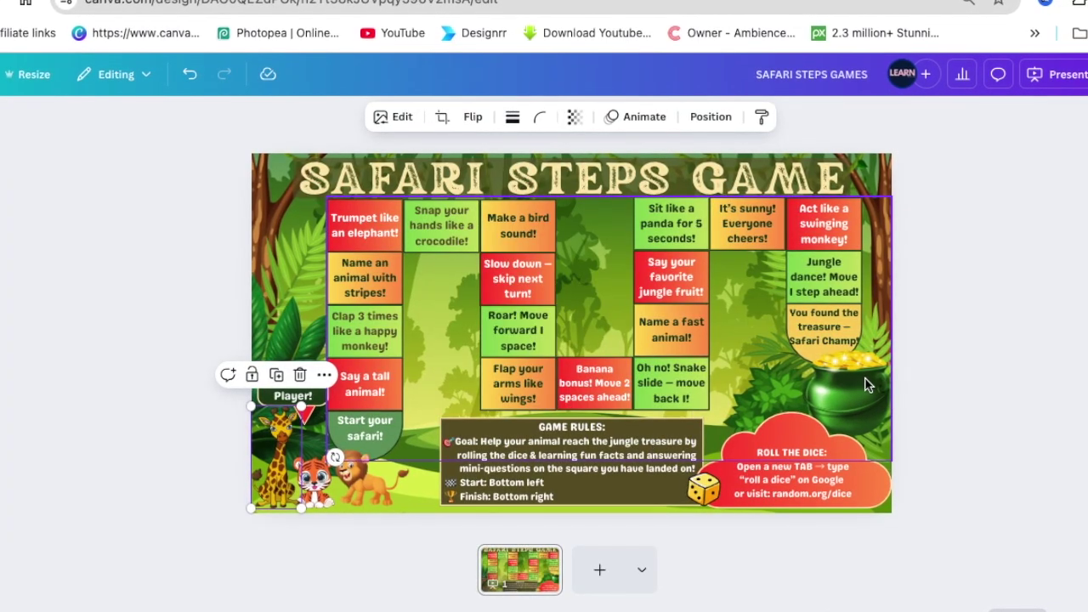
click(871, 393)
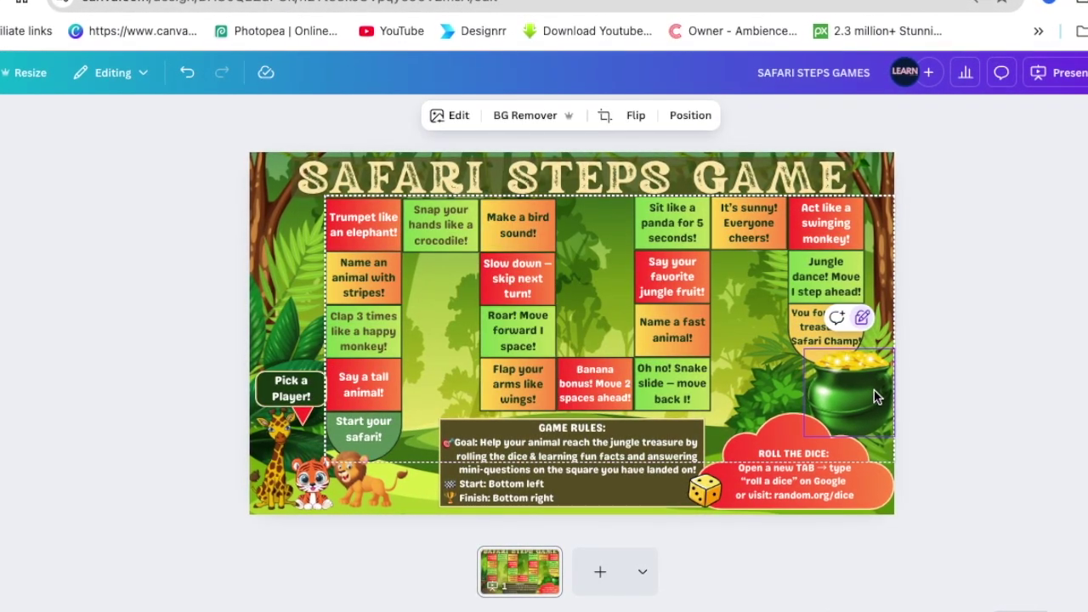
Step: Switch to Google's dice roller, roll the six-sided die once and return to the Canva board
click(659, 483)
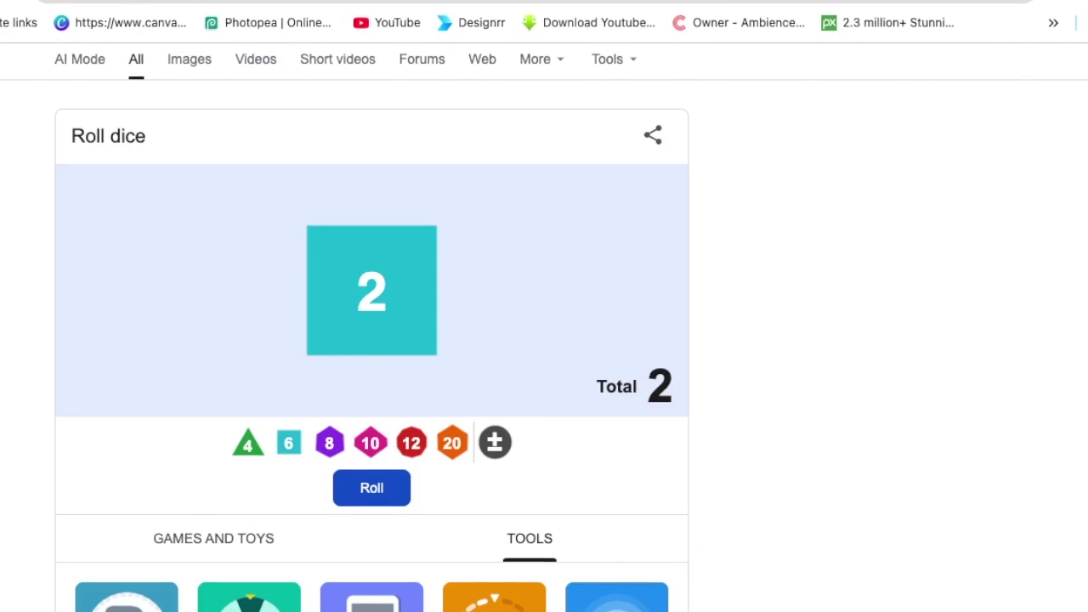
click(377, 488)
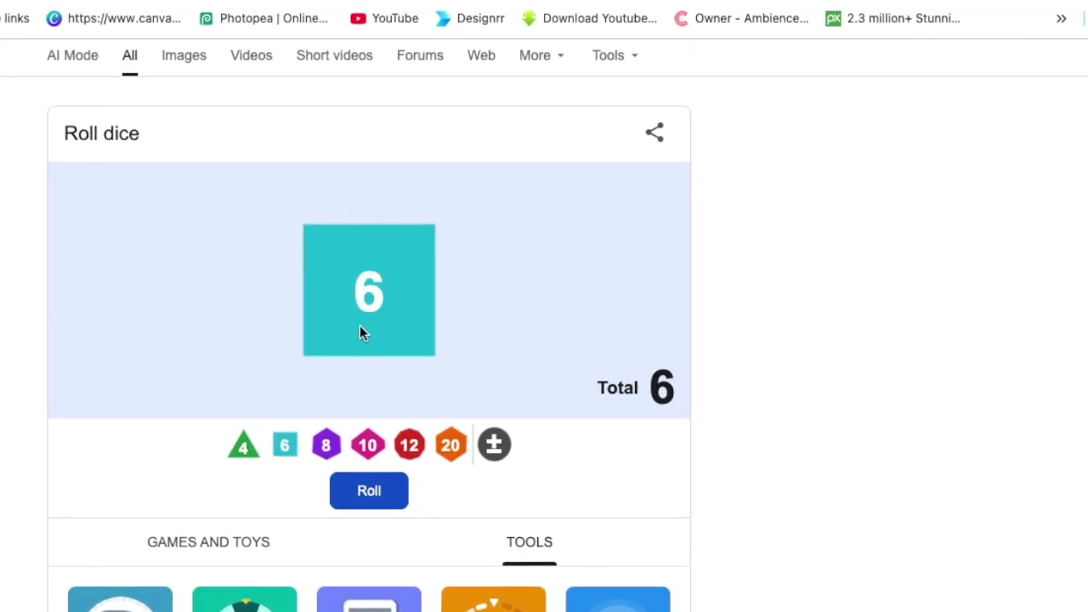
key(ctrl+shift+Tab)
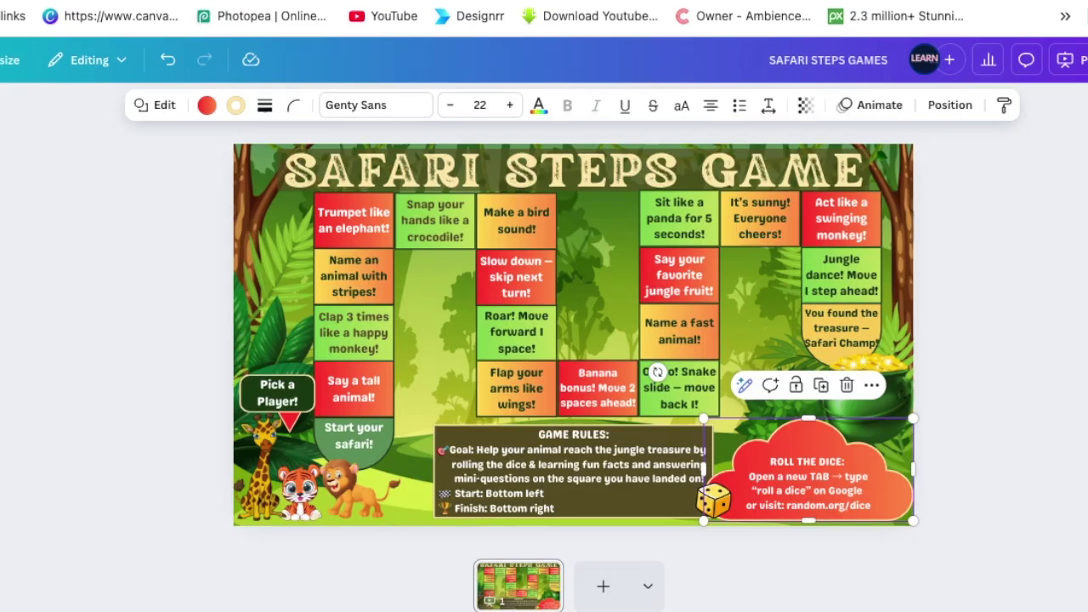
Step: Move the tiger player from beneath the start tile to the top of the "Snap your hands like a crocodile!" tile
click(293, 502)
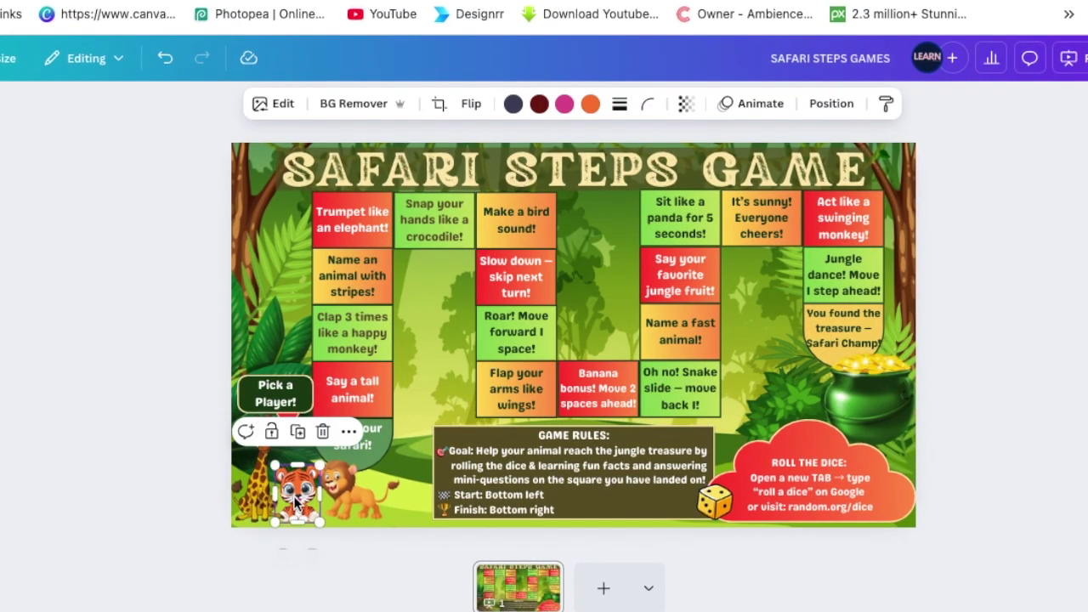
drag(346, 444, 419, 175)
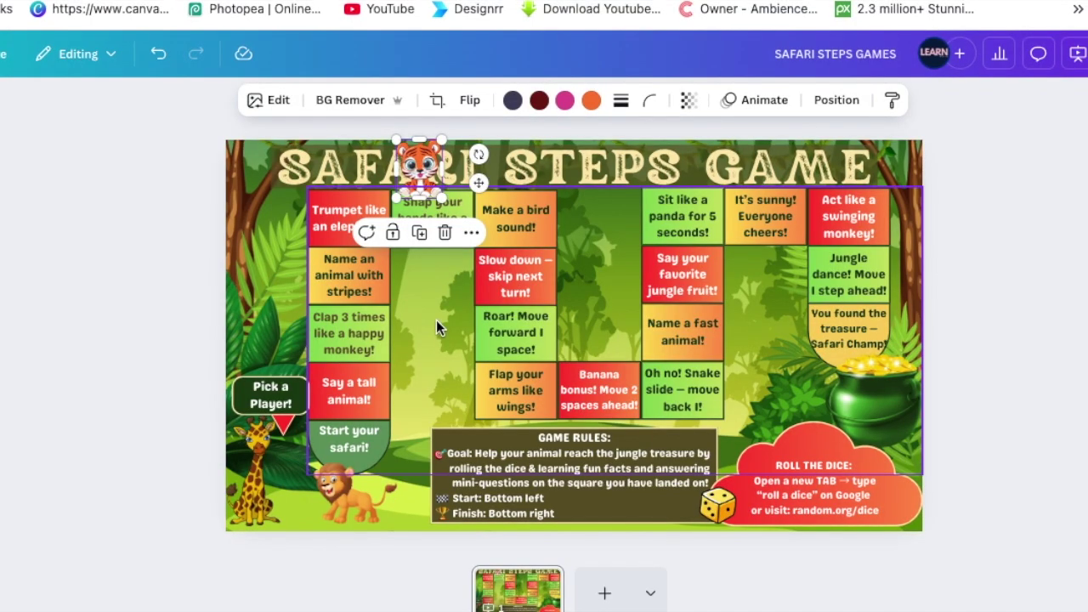
Step: Select the lion player for the next turn, roll Google's six-sided die once and return to the Canva board
click(436, 321)
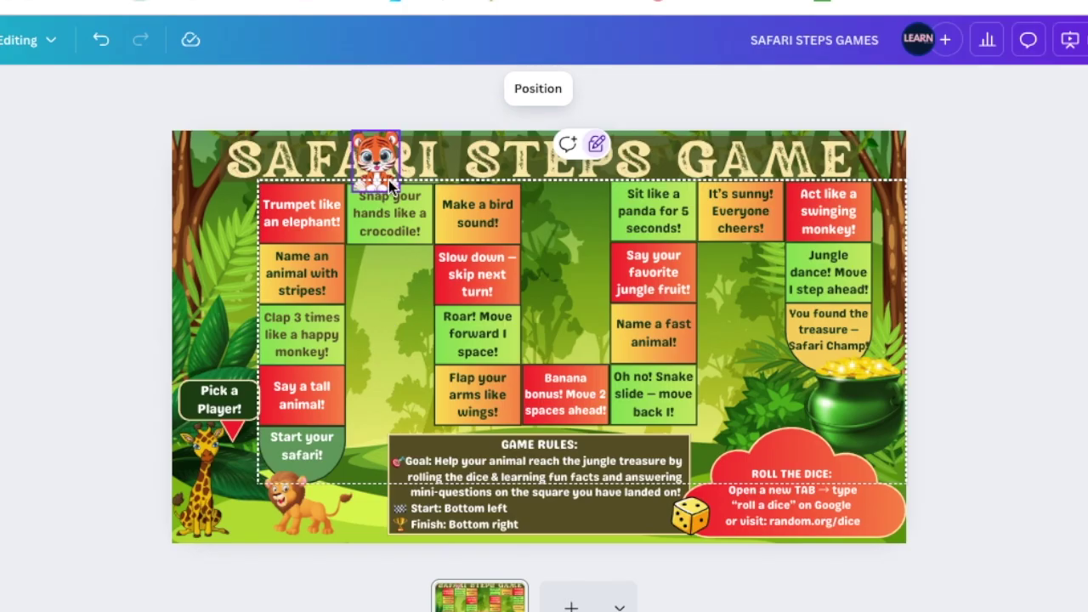
click(301, 518)
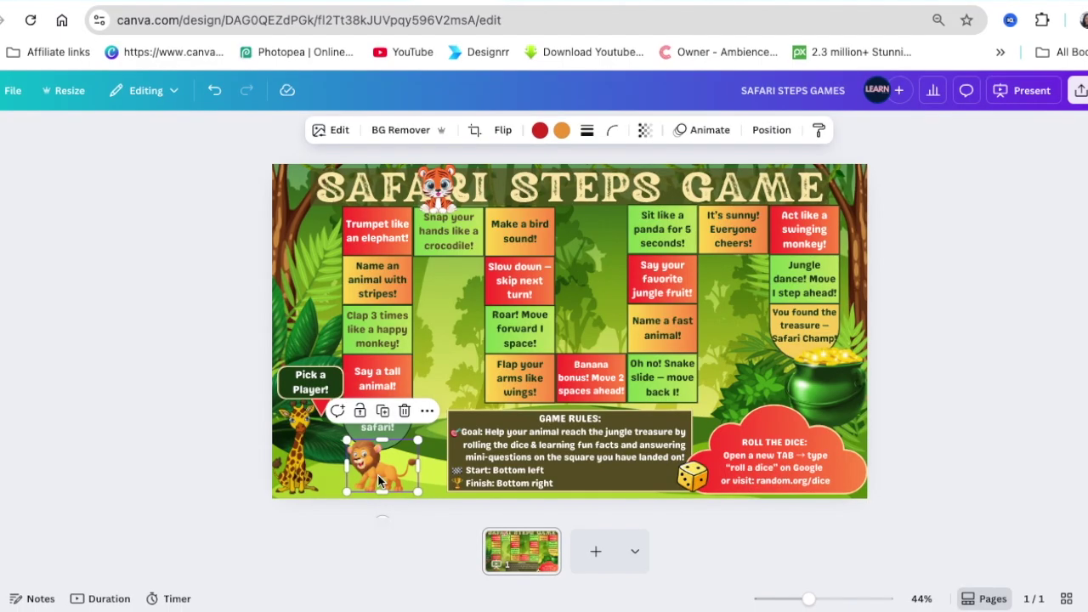
click(998, 1)
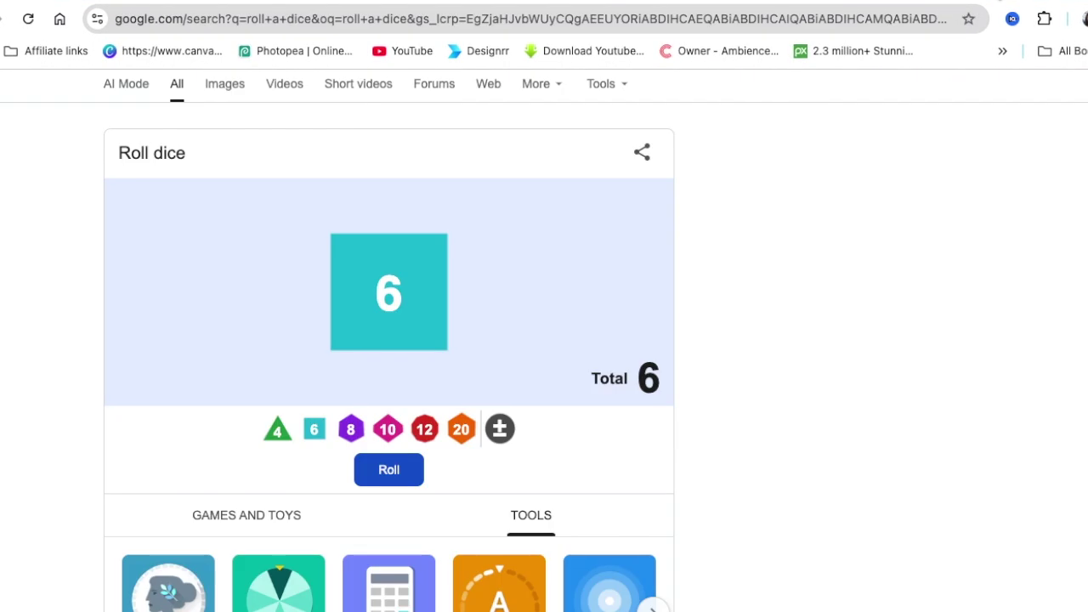
click(390, 474)
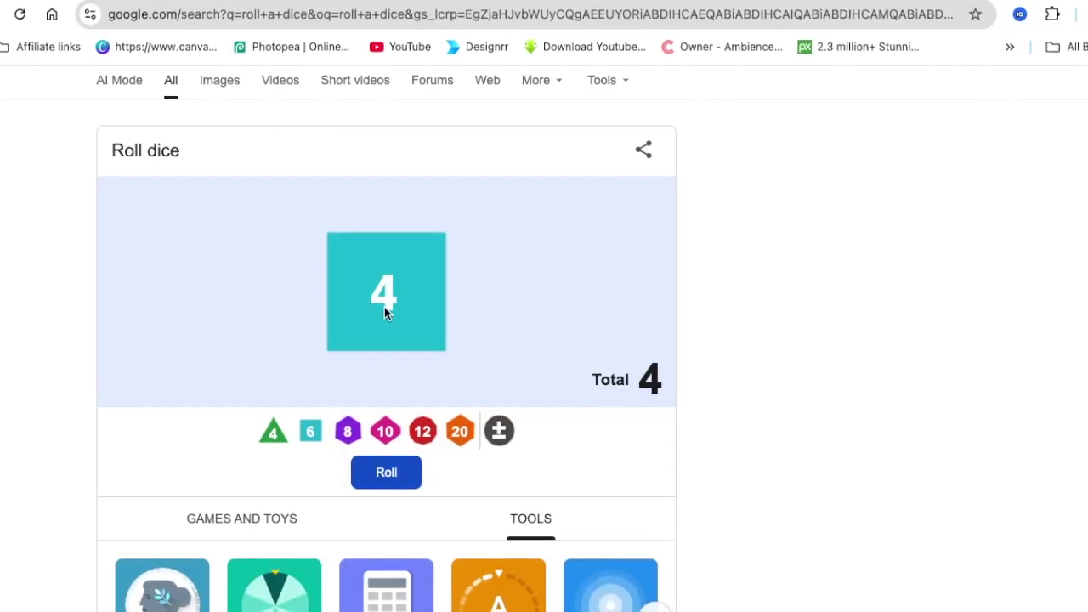
click(486, 1)
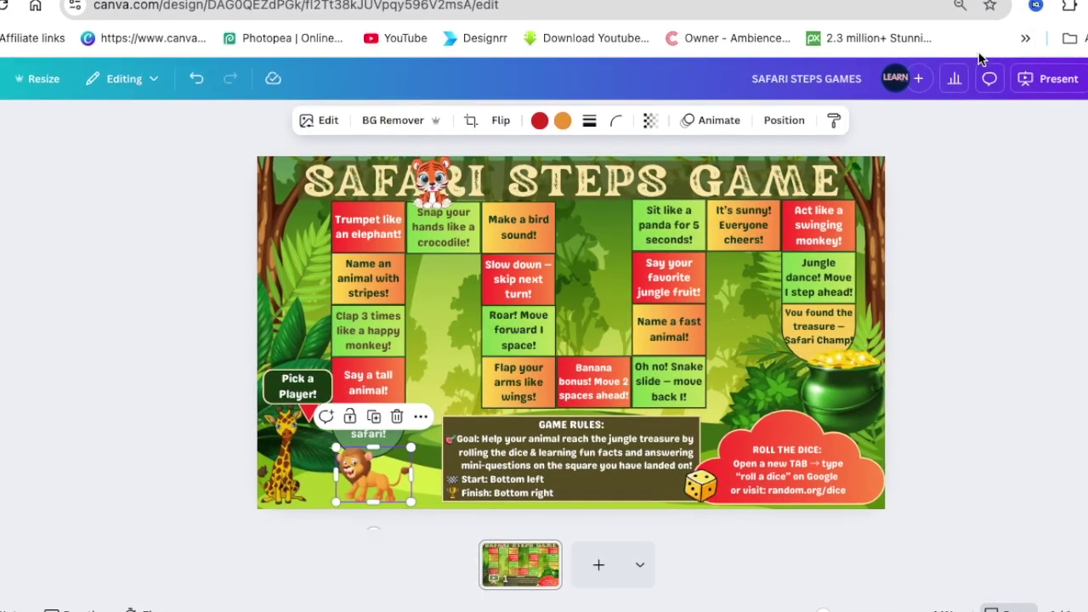
Step: Move the lion player to the right edge of the "Name an animal with stripes!" tile and select the giraffe player
drag(372, 477, 416, 284)
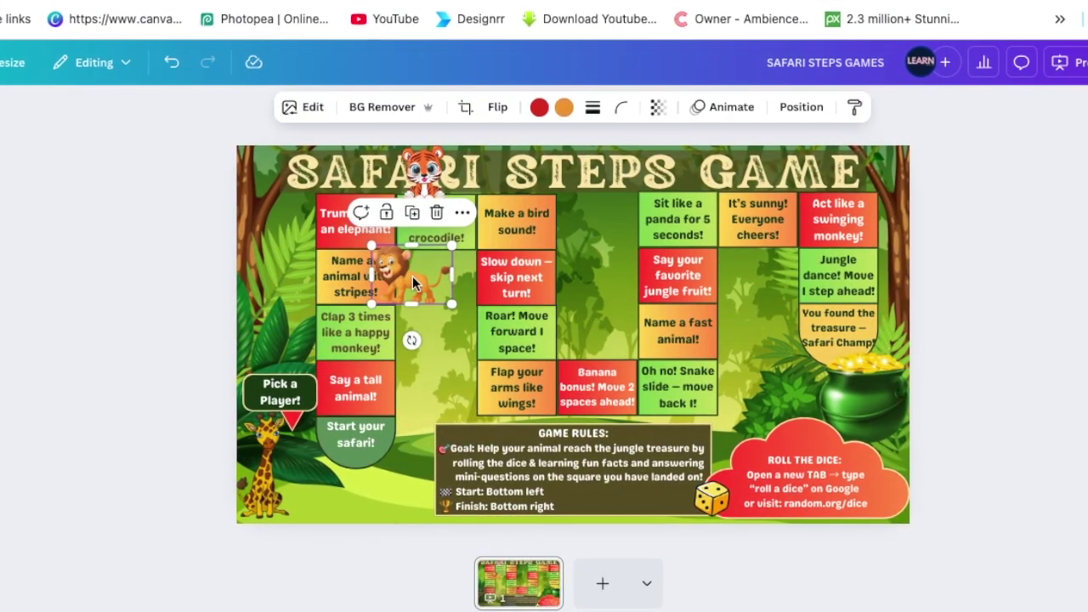
click(253, 510)
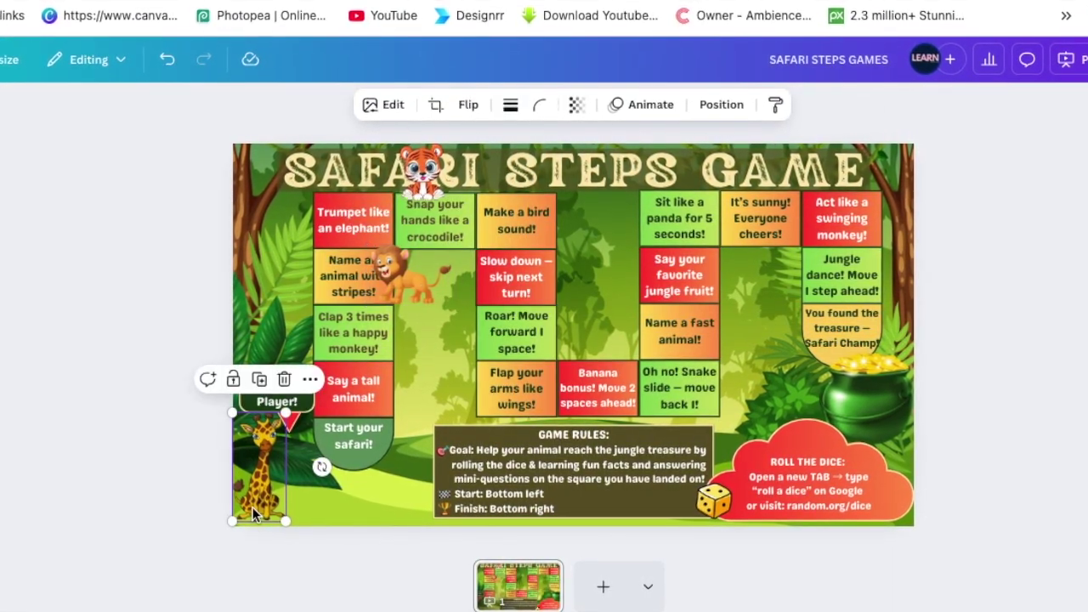